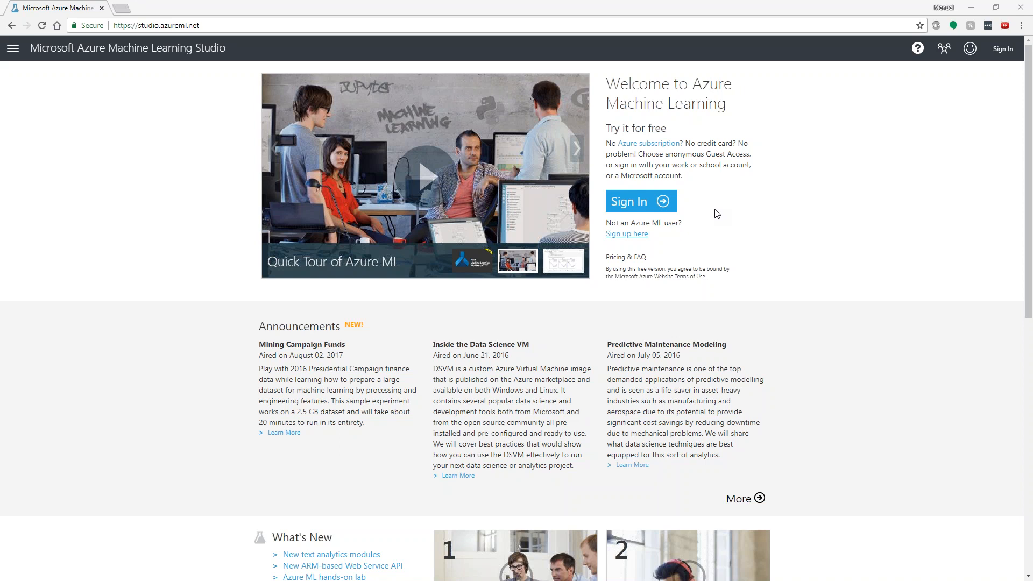
Step: Review the Guest, Free and Standard workspace sign-up options, and close the comparison
{"action": "left_click", "coordinate": [644, 234]}
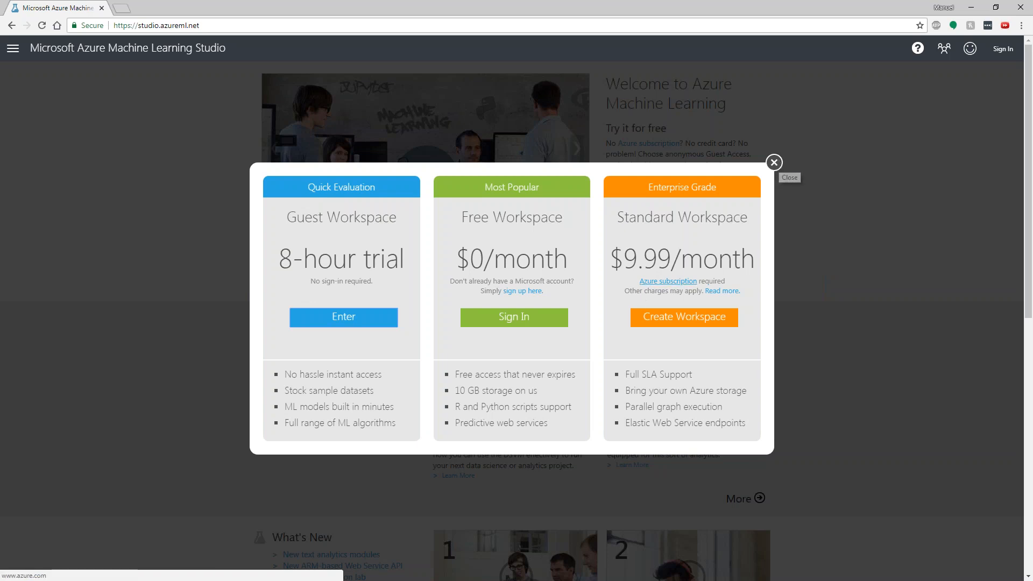
{"action": "left_click", "coordinate": [774, 169]}
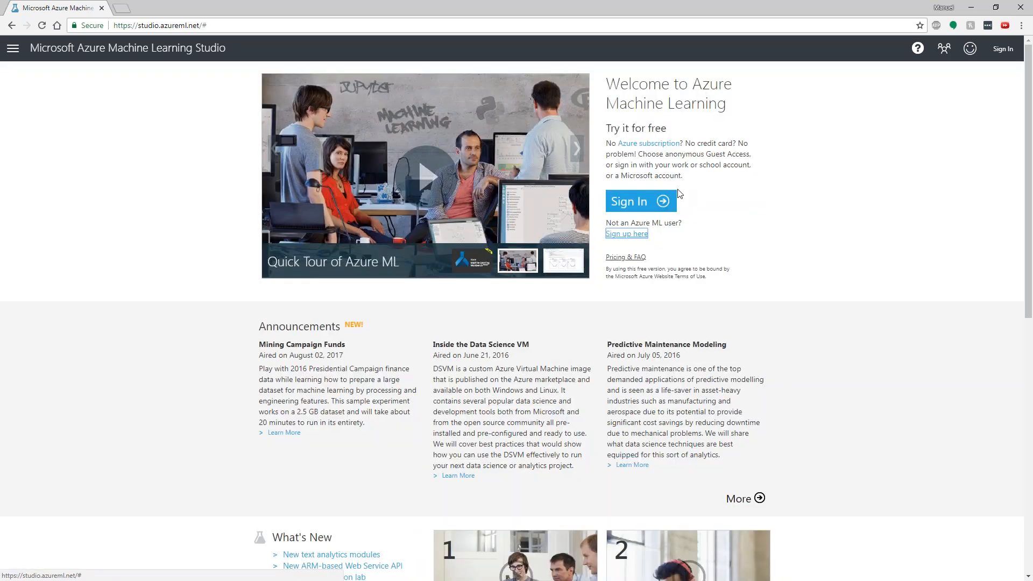
Step: Sign in to Machine Learning Studio with the saved personal Microsoft account and its prefilled password
{"action": "left_click", "coordinate": [661, 203]}
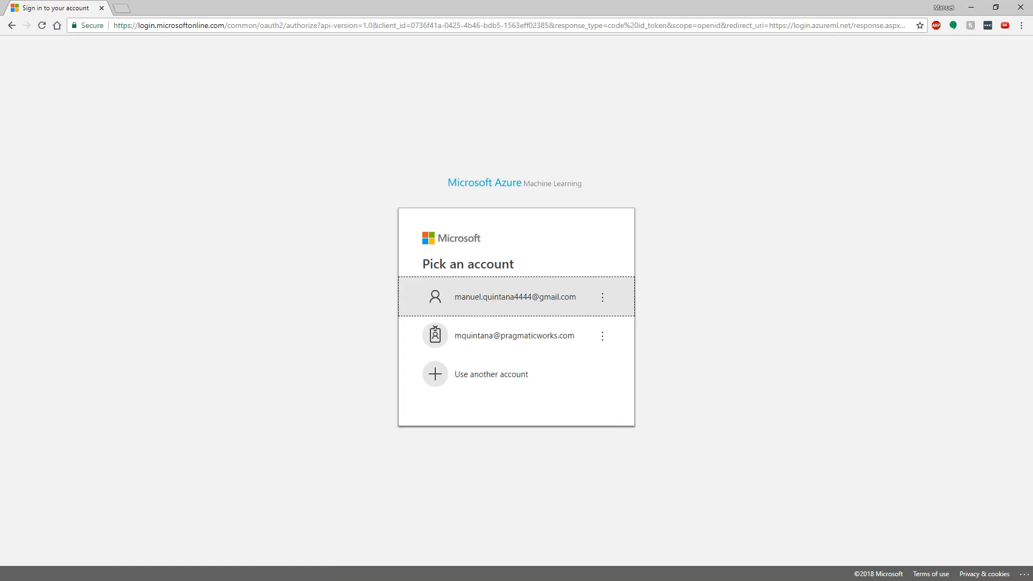
{"action": "left_click", "coordinate": [487, 299]}
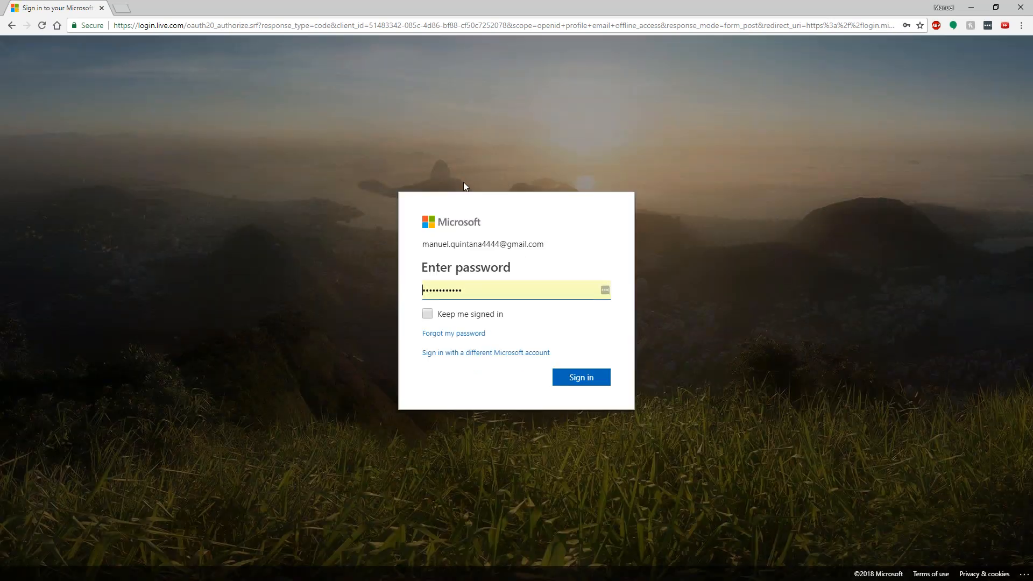
{"action": "left_click", "coordinate": [583, 378]}
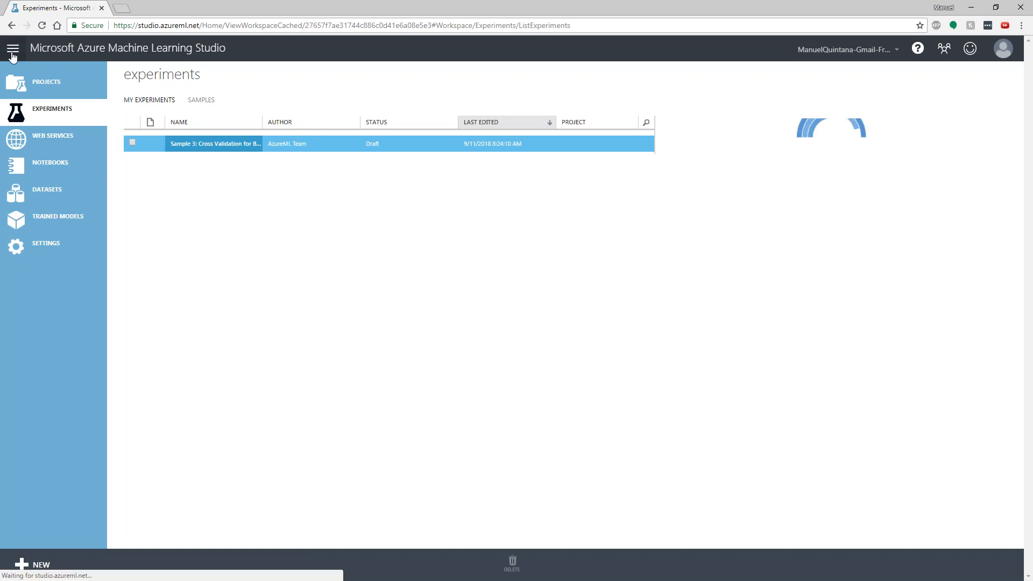
Step: Go from the experiments list to the Azure Machine Learning home page
{"action": "left_click", "coordinate": [12, 54]}
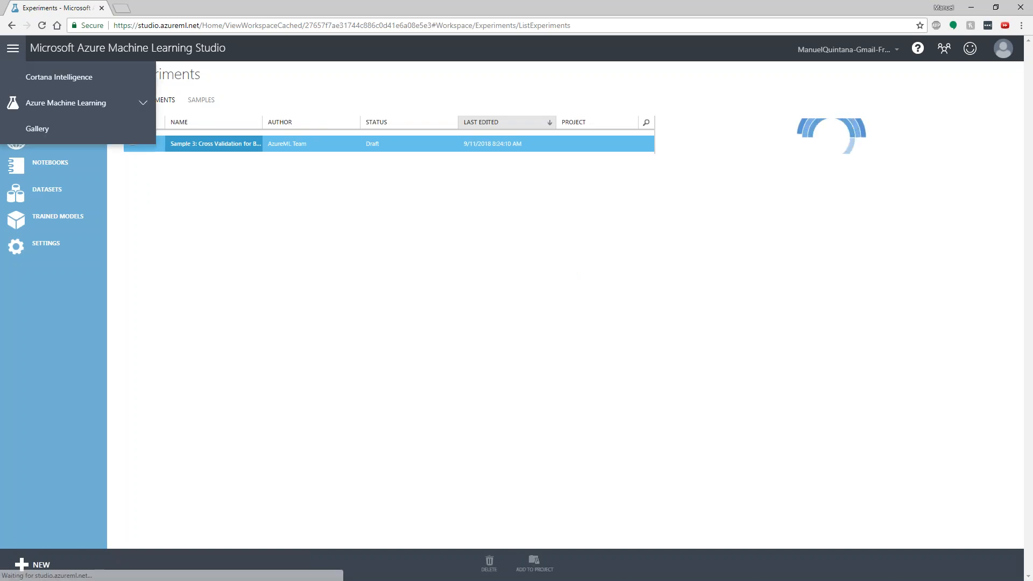
{"action": "left_click", "coordinate": [124, 105]}
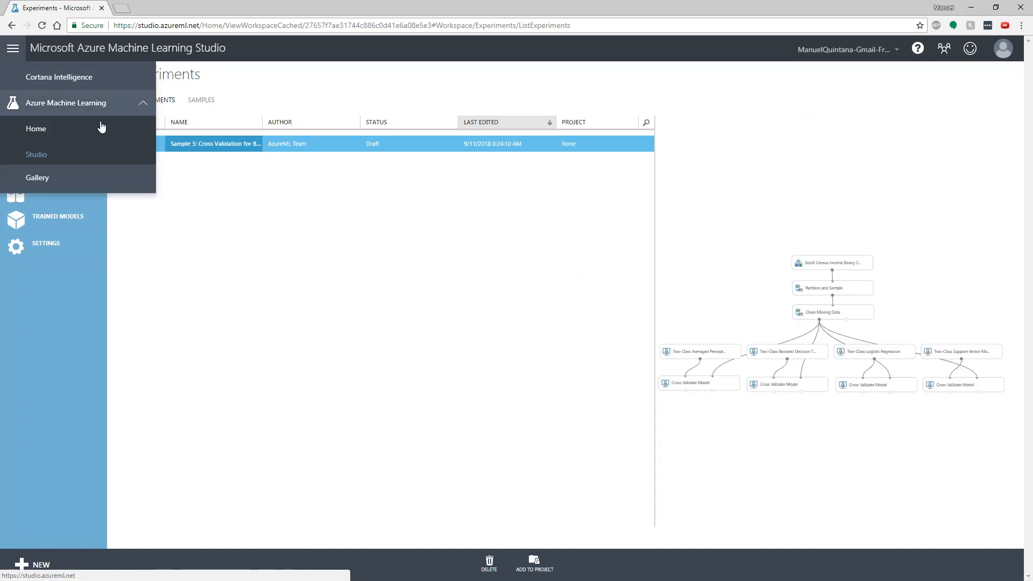
{"action": "left_click", "coordinate": [63, 131]}
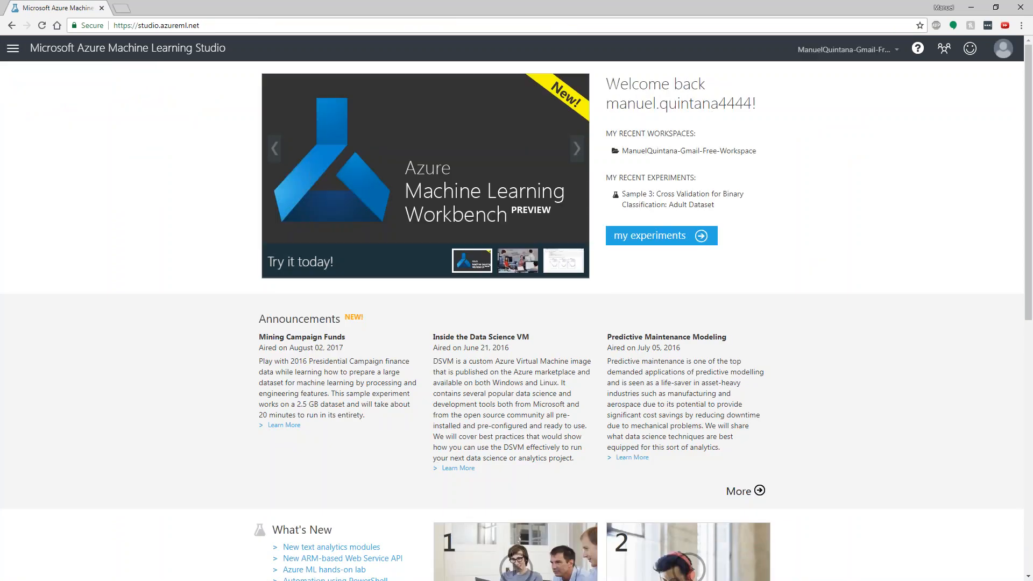
Step: Check the region and workspace selection, and look through the home page's announcements, documentation, module reference and tutorial videos
{"action": "left_click", "coordinate": [846, 63]}
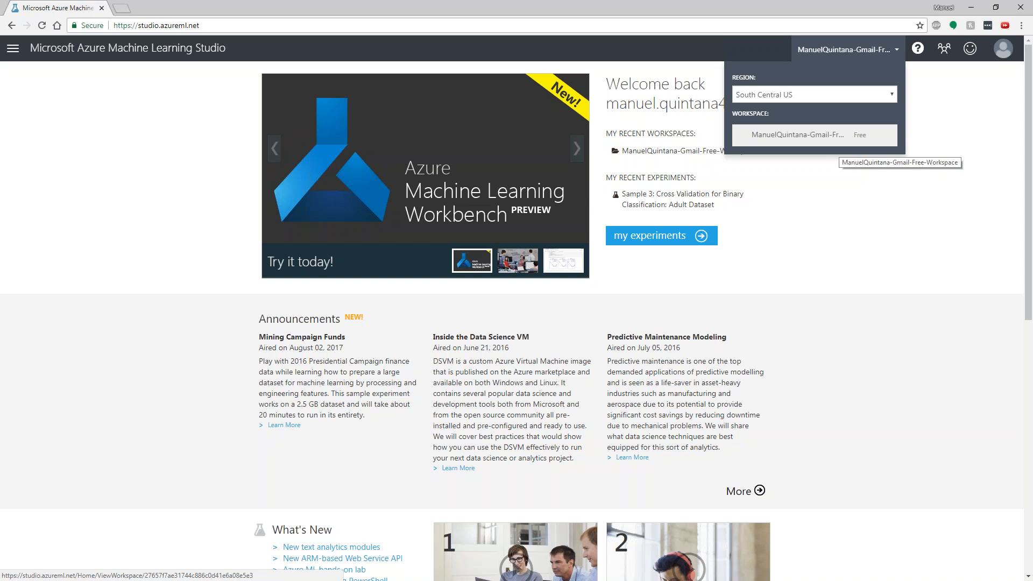
{"action": "left_click", "coordinate": [820, 339]}
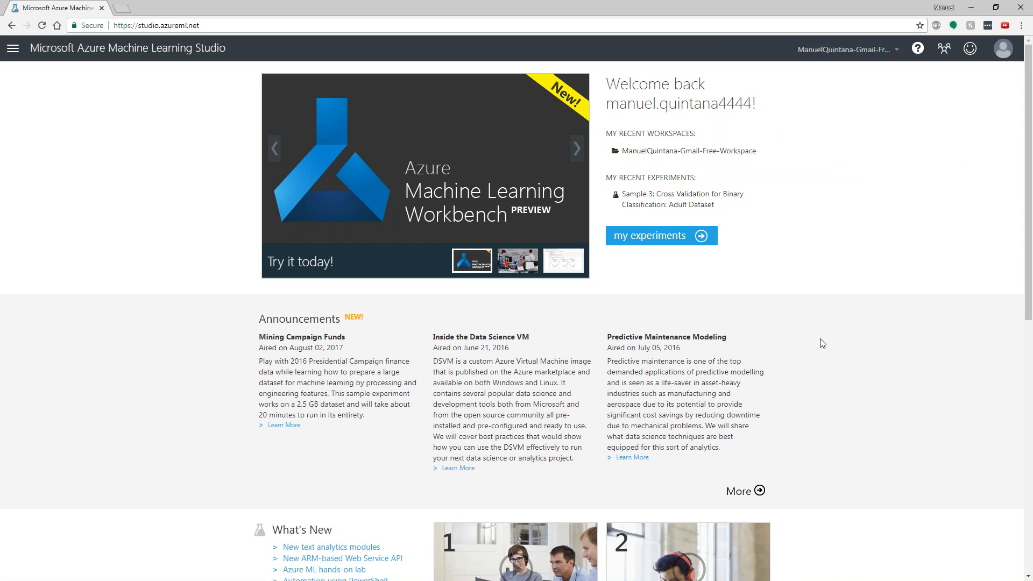
{"action": "scroll", "coordinate": [663, 311], "scroll_direction": "down", "scroll_amount": 1}
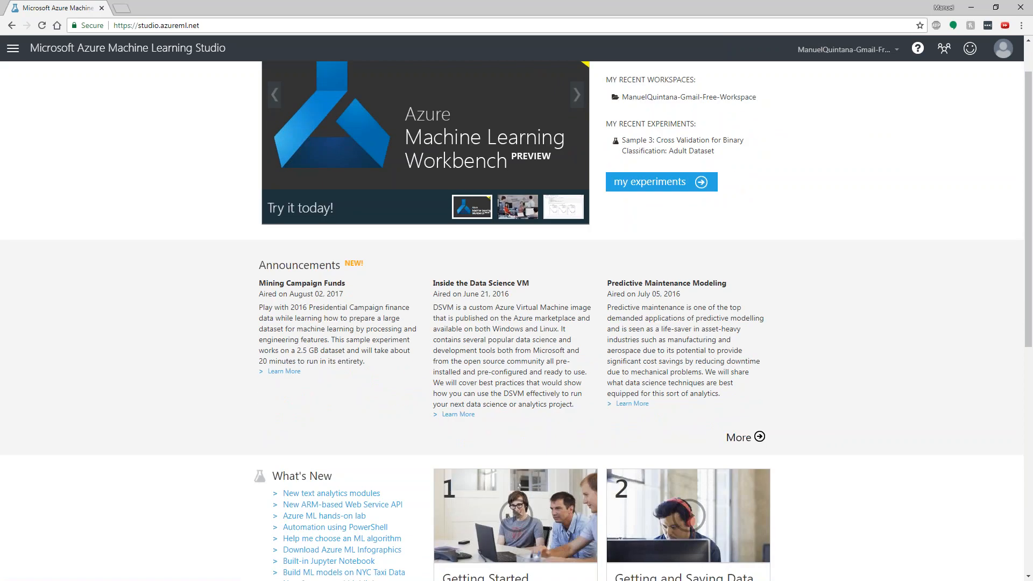
{"action": "scroll", "coordinate": [881, 360], "scroll_direction": "down", "scroll_amount": 2}
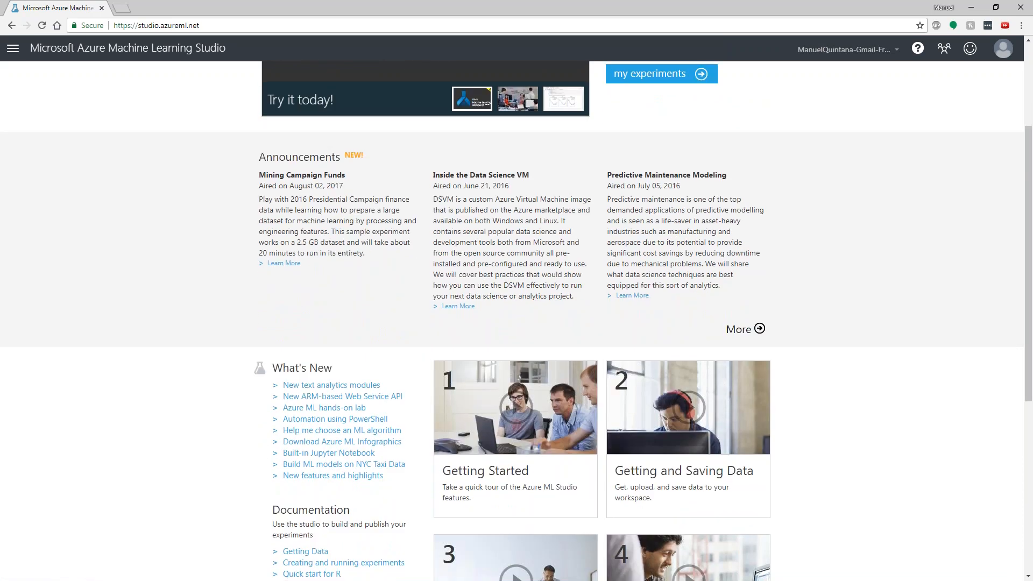
{"action": "scroll", "coordinate": [881, 361], "scroll_direction": "down", "scroll_amount": 2}
{"action": "scroll", "coordinate": [881, 360], "scroll_direction": "down", "scroll_amount": 3}
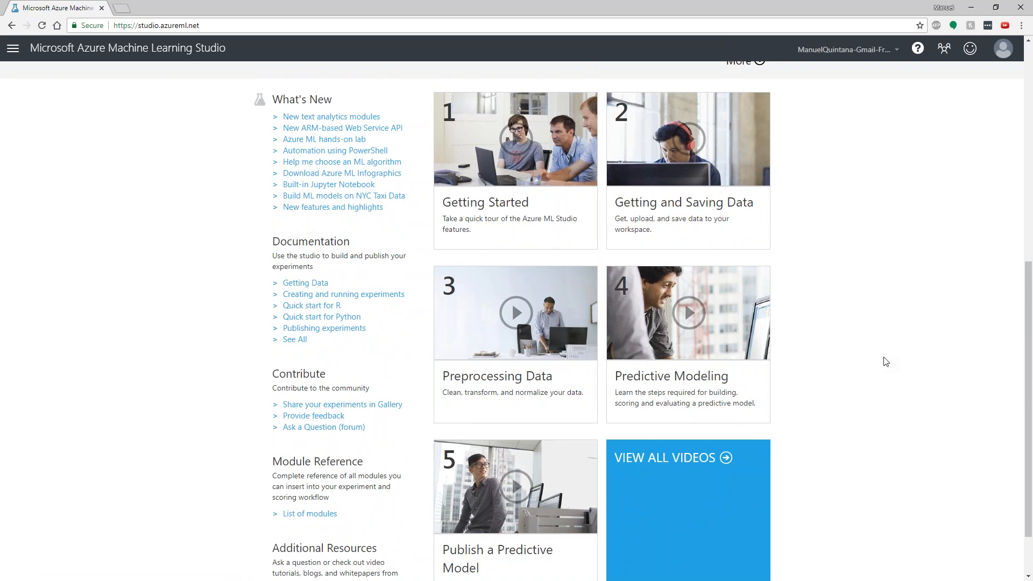
{"action": "scroll", "coordinate": [108, 562], "scroll_direction": "down", "scroll_amount": 1}
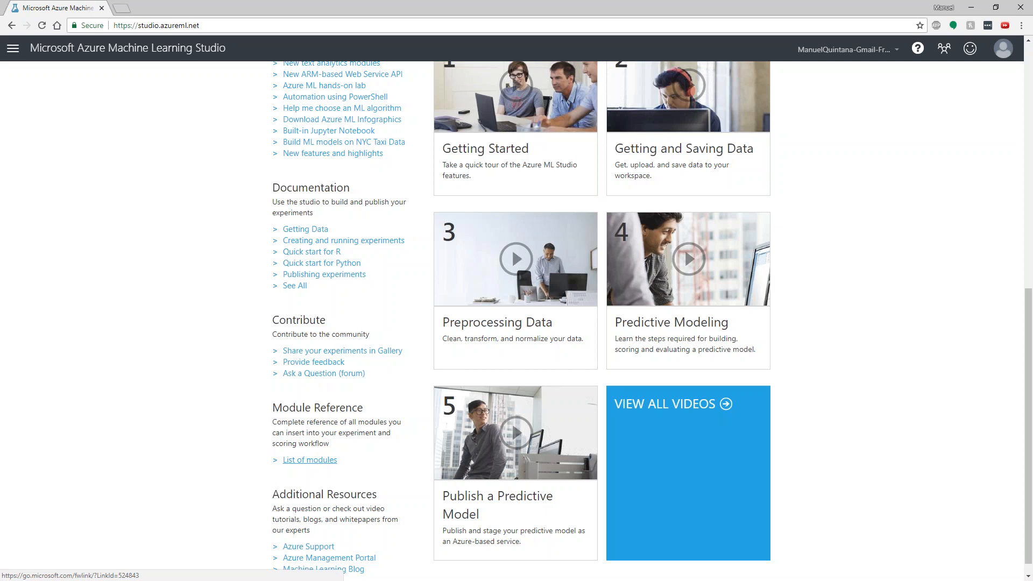
{"action": "scroll", "coordinate": [323, 441], "scroll_direction": "up", "scroll_amount": 5}
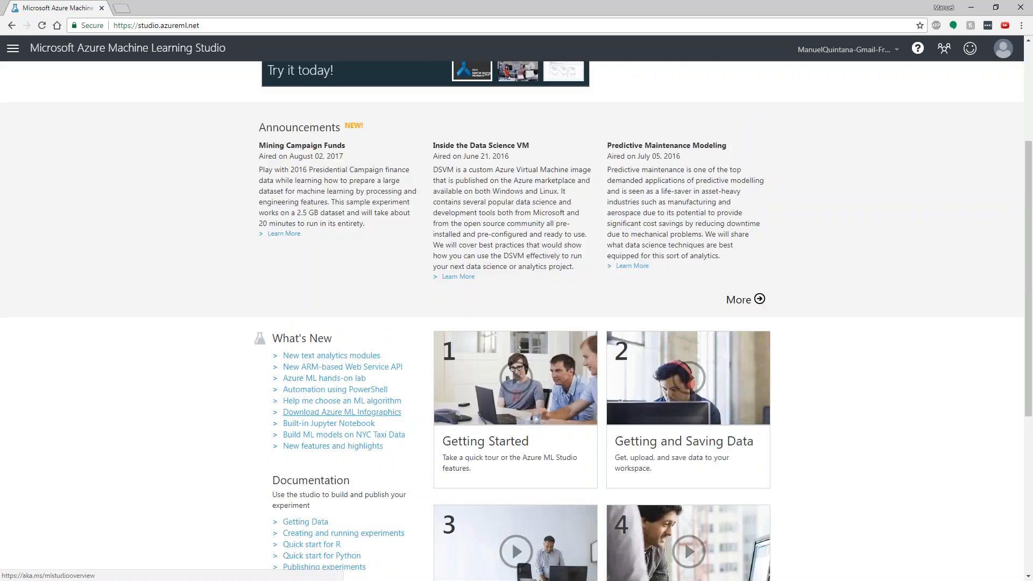
{"action": "scroll", "coordinate": [200, 140], "scroll_direction": "up", "scroll_amount": 4}
Step: Return to the Studio's experiments list and widen the Name column to fit the full experiment title
{"action": "left_click", "coordinate": [13, 49]}
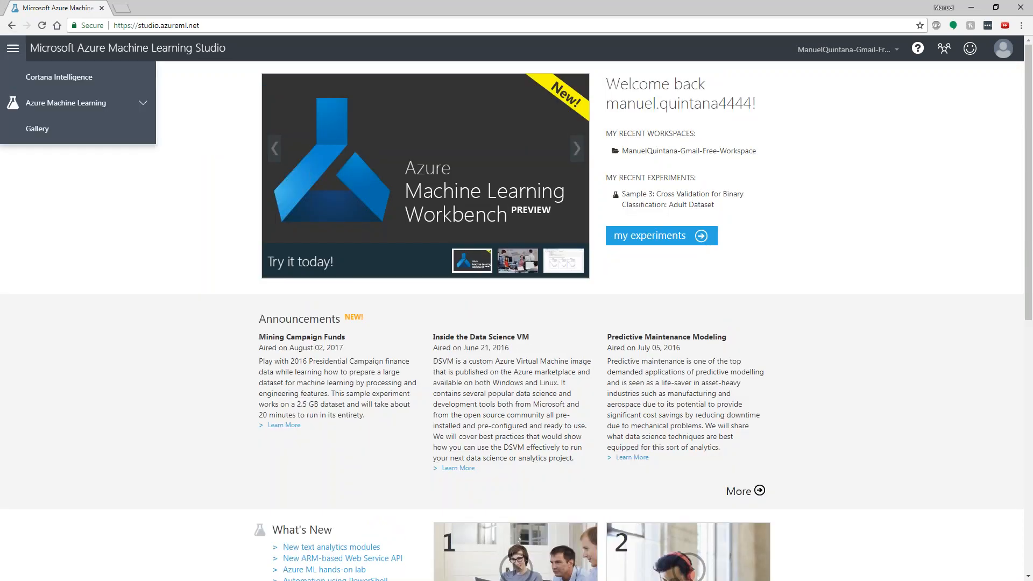
{"action": "left_click", "coordinate": [144, 107]}
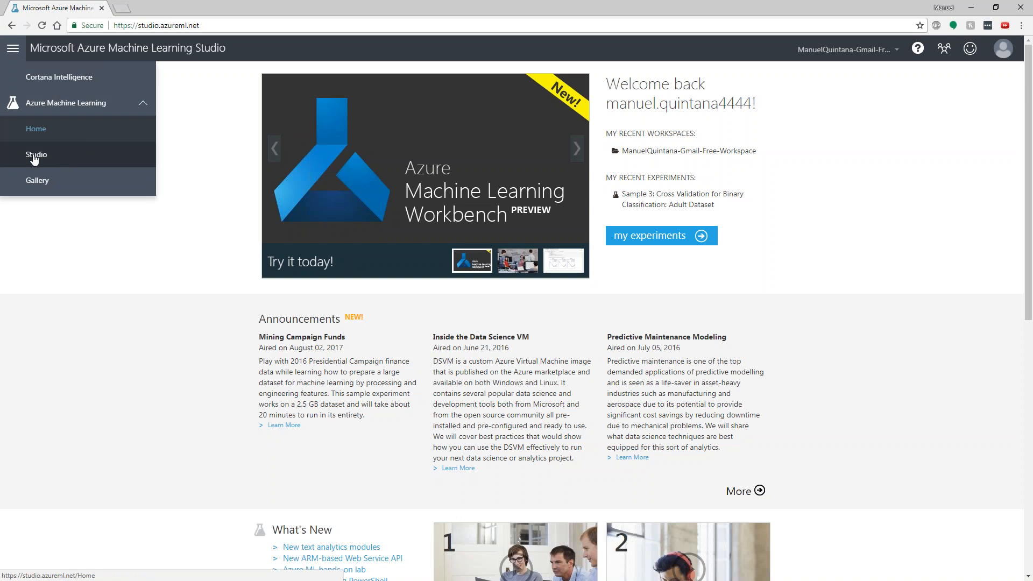
{"action": "left_click", "coordinate": [36, 156]}
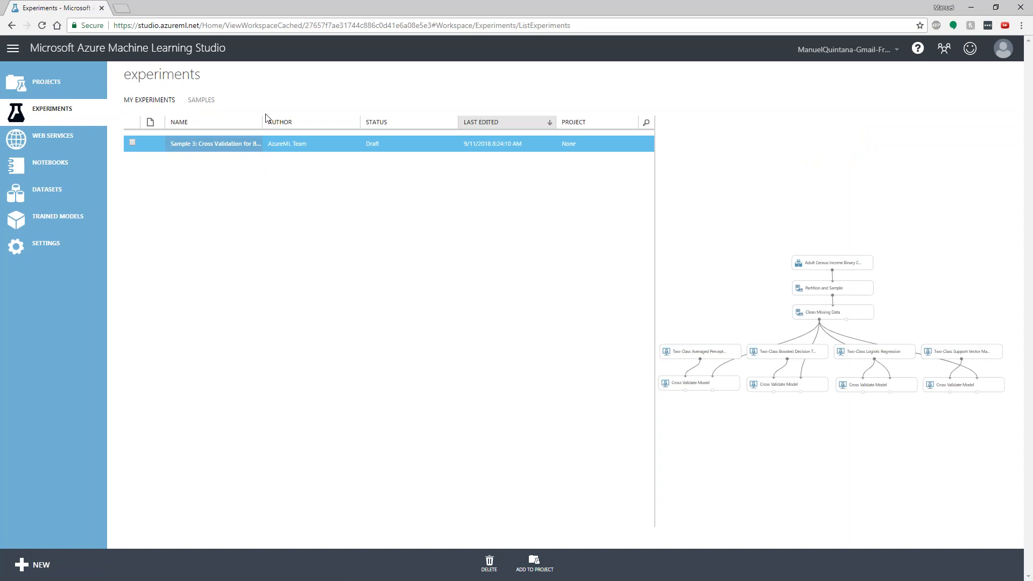
{"action": "left_click_drag", "start_coordinate": [264, 121], "coordinate": [379, 120]}
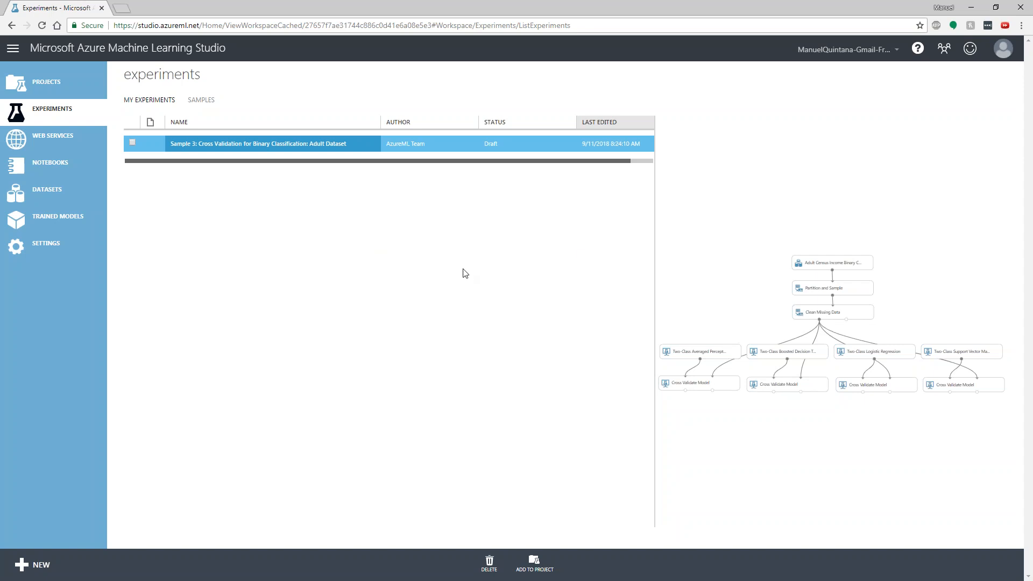
{"action": "key", "text": "ctrl+1"}
{"action": "left_click", "coordinate": [991, 338]}
{"action": "left_click_drag", "start_coordinate": [769, 245], "coordinate": [830, 229]}
{"action": "left_click_drag", "start_coordinate": [773, 184], "coordinate": [857, 158]}
{"action": "left_click_drag", "start_coordinate": [770, 282], "coordinate": [826, 262]}
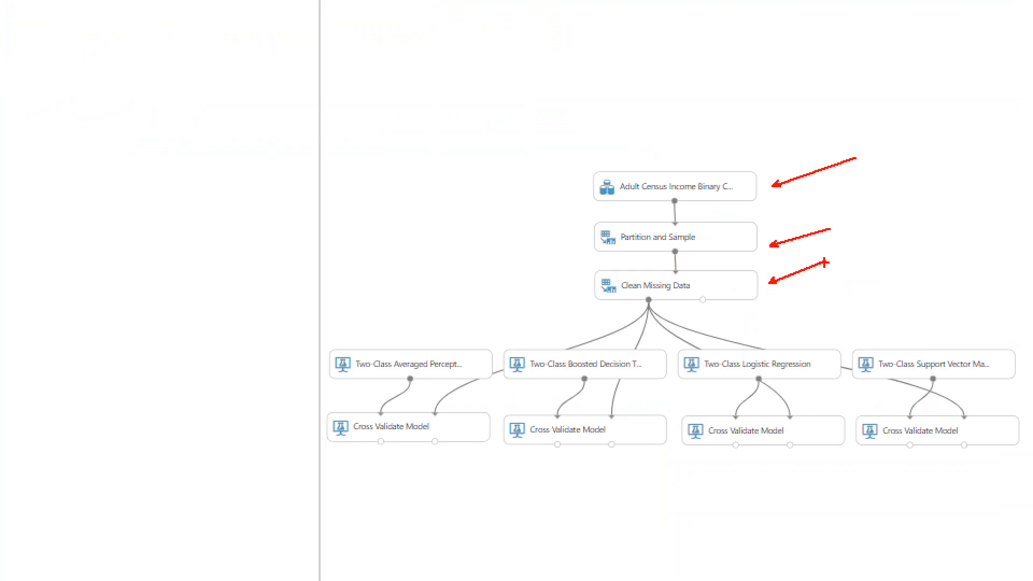
{"action": "left_click_drag", "start_coordinate": [374, 323], "coordinate": [414, 338]}
{"action": "left_click_drag", "start_coordinate": [602, 347], "coordinate": [543, 318]}
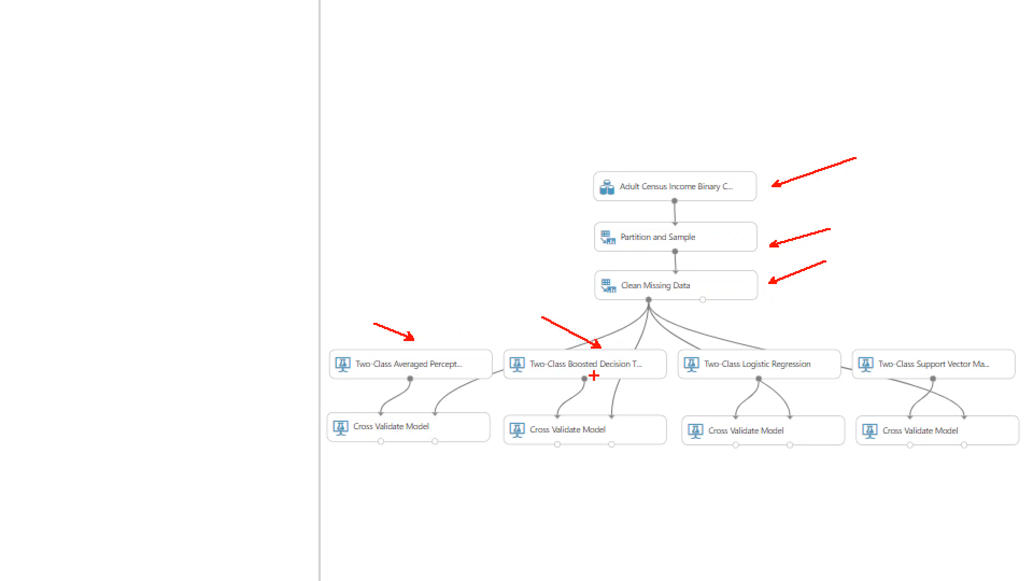
{"action": "left_click_drag", "start_coordinate": [754, 339], "coordinate": [733, 323]}
{"action": "left_click_drag", "start_coordinate": [935, 345], "coordinate": [971, 305]}
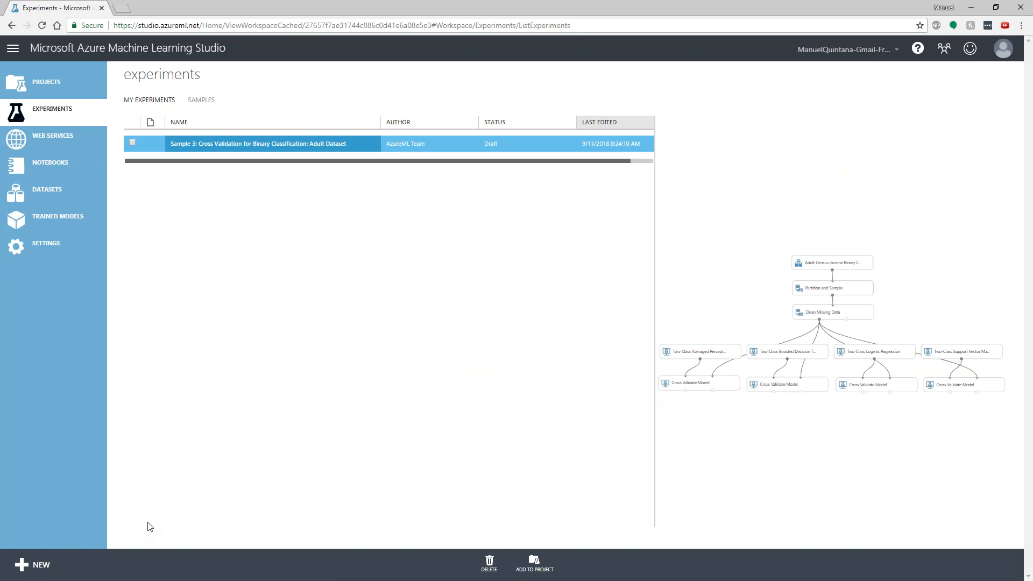
Step: Open the options for creating a new experiment and browse the Microsoft sample templates
{"action": "left_click", "coordinate": [58, 564]}
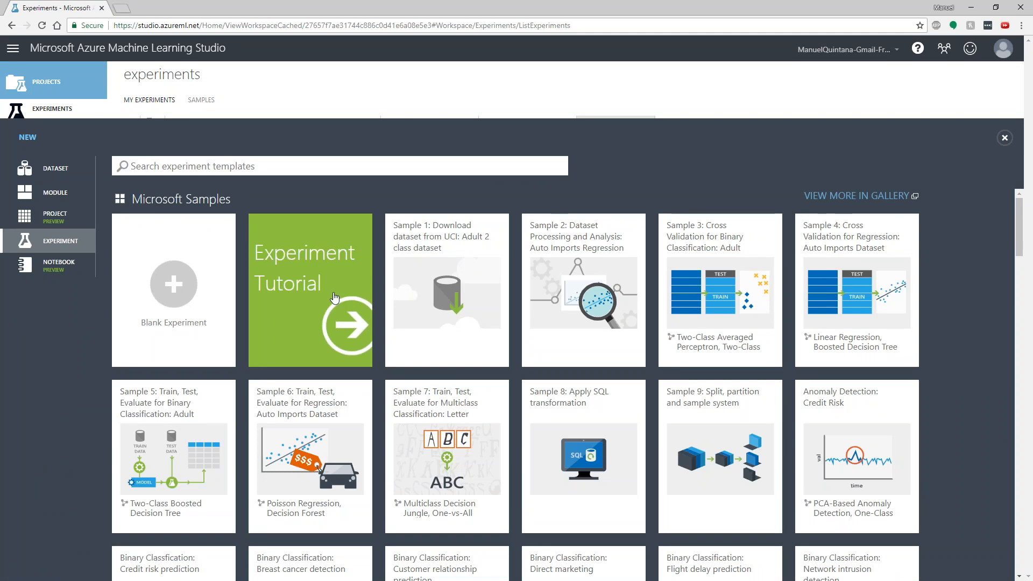
{"action": "mouse_move", "coordinate": [588, 284]}
{"action": "scroll", "coordinate": [588, 284], "scroll_direction": "down", "scroll_amount": 1}
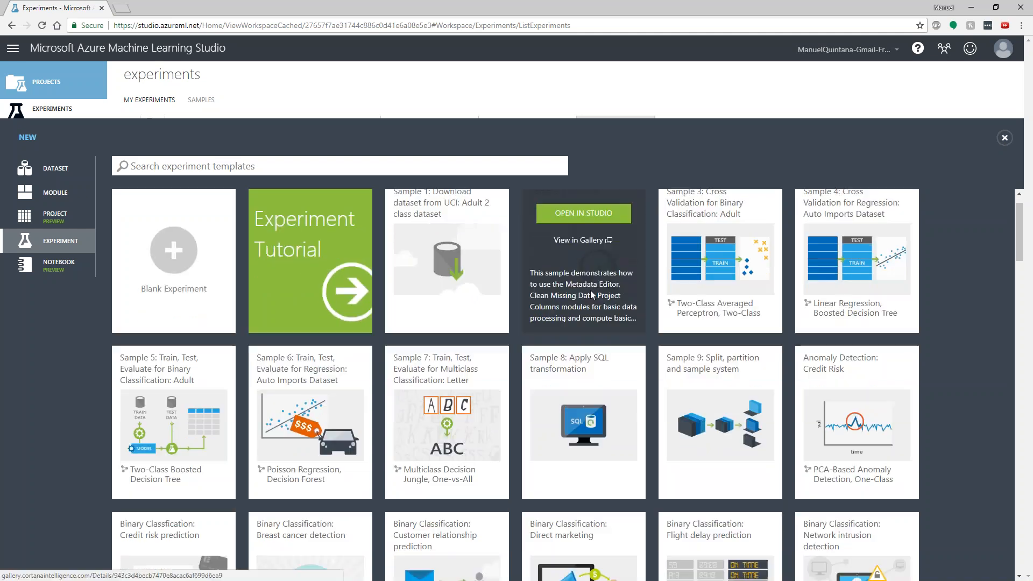
{"action": "scroll", "coordinate": [590, 289], "scroll_direction": "down", "scroll_amount": 8}
{"action": "scroll", "coordinate": [649, 387], "scroll_direction": "up", "scroll_amount": 3}
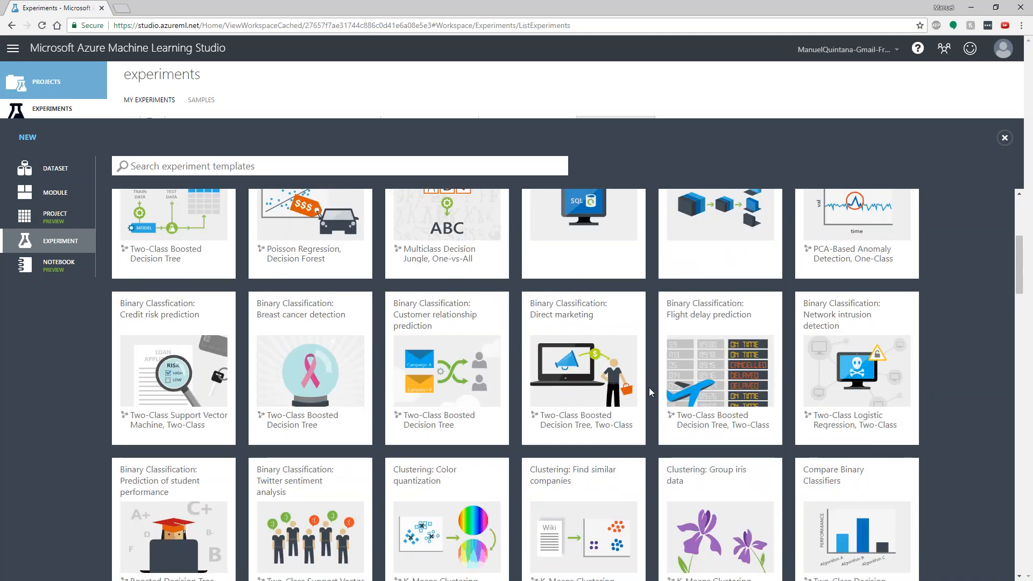
{"action": "scroll", "coordinate": [649, 388], "scroll_direction": "up", "scroll_amount": 5}
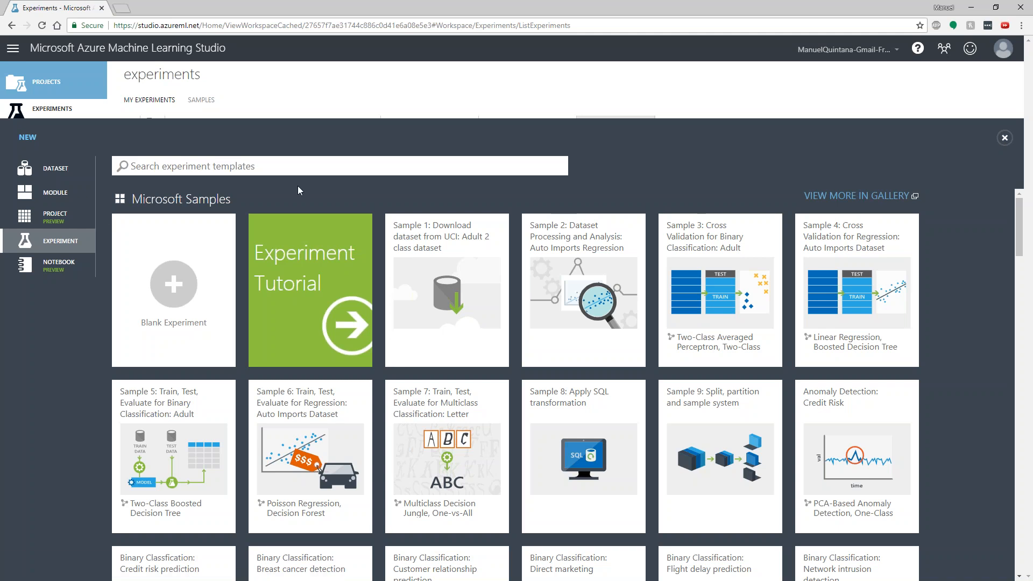
Step: Search the experiment templates for "churn" and clear the search
{"action": "type", "text": "churn"}
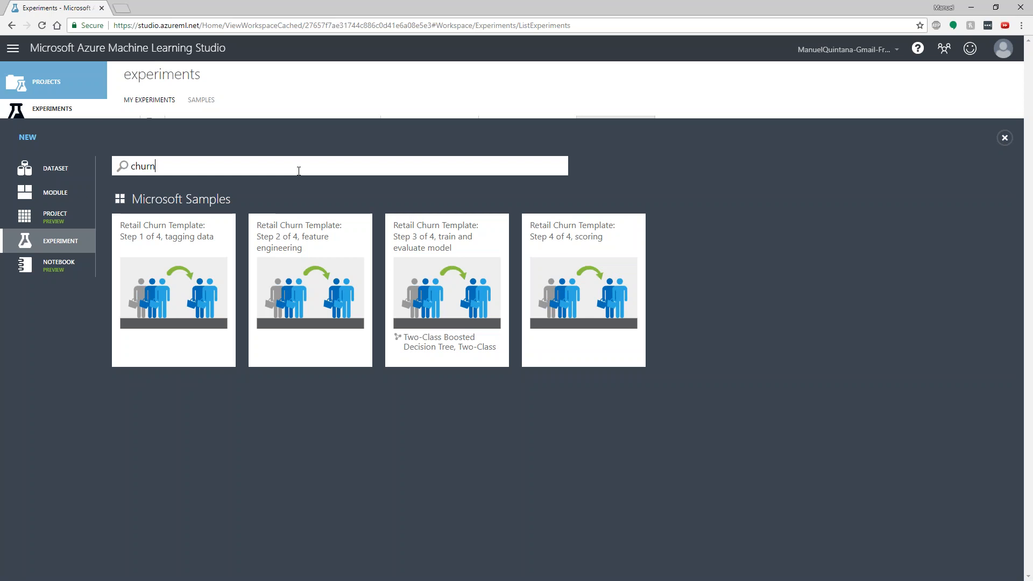
{"action": "key", "text": "BackSpace"}
{"action": "key", "text": "BackSpace"}
{"action": "key", "text": "BackSpace"}
{"action": "key", "text": "BackSpace"}
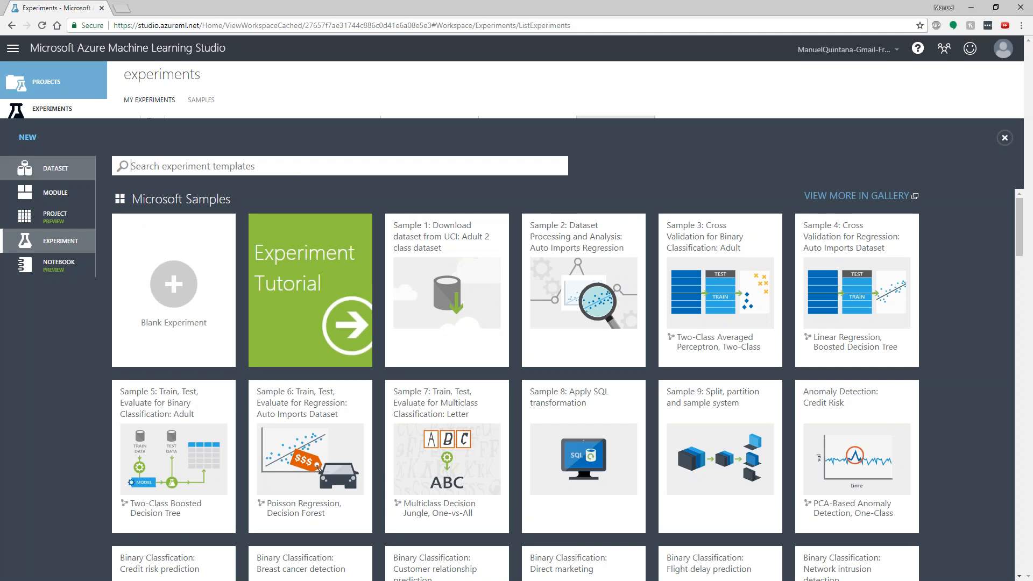
Step: View the option for uploading a new dataset, close the creation window, and show the workspace's own datasets
{"action": "left_click", "coordinate": [40, 165]}
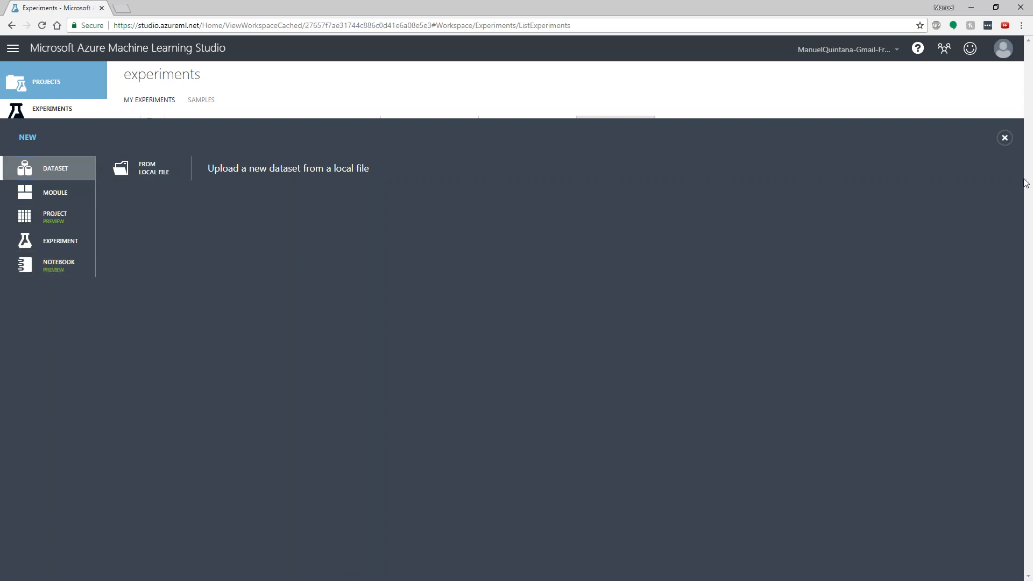
{"action": "left_click", "coordinate": [1004, 139]}
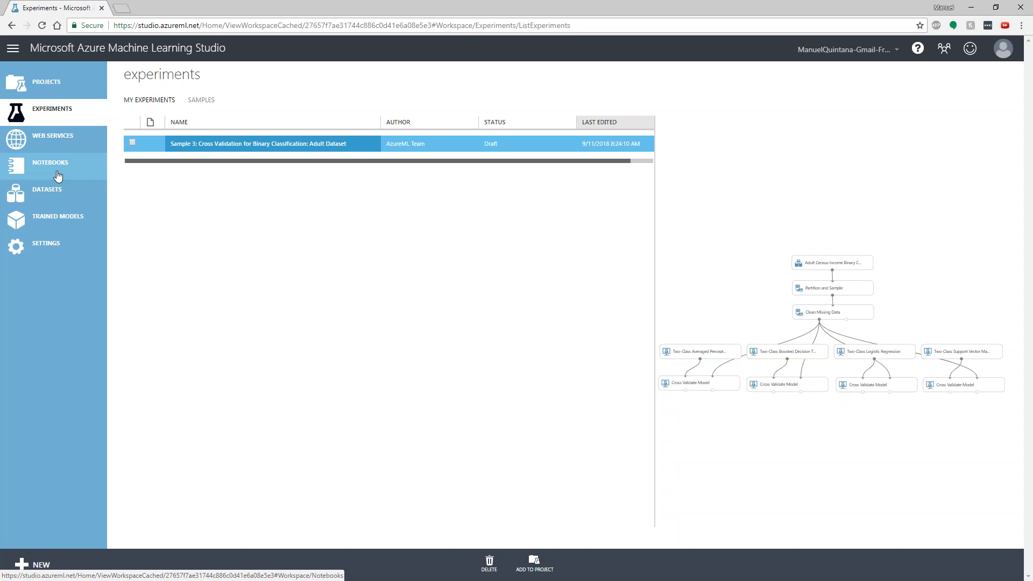
{"action": "left_click", "coordinate": [62, 193]}
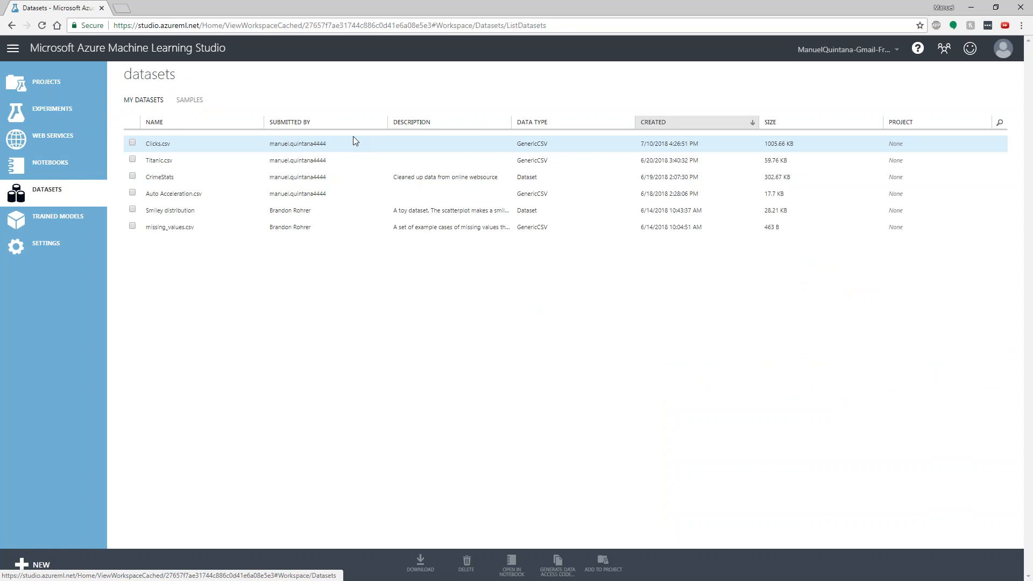
Step: Open the workspace settings and follow the workspace type's information link to compare Free and Standard tier pricing
{"action": "left_click", "coordinate": [46, 245]}
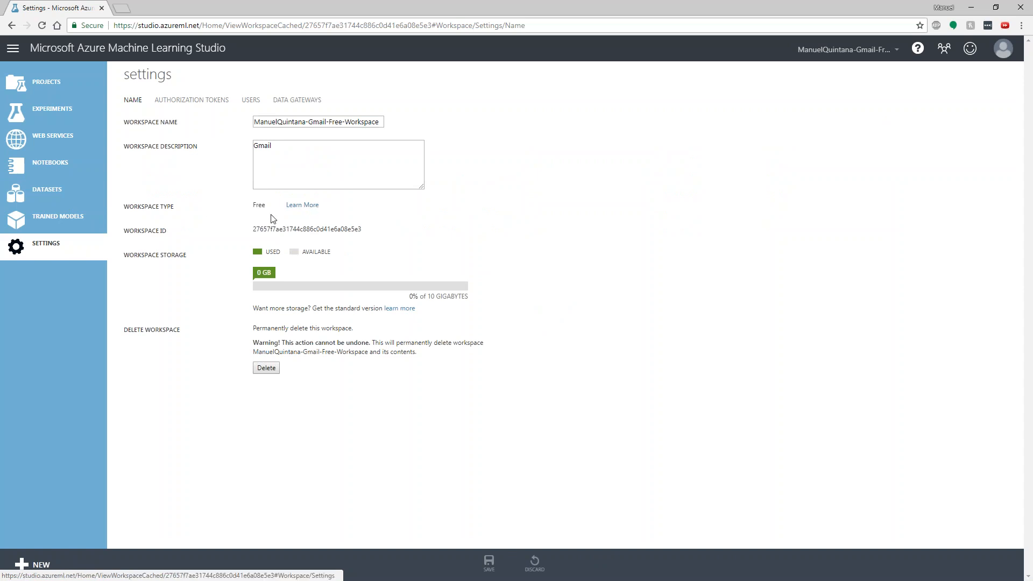
{"action": "left_click", "coordinate": [300, 206]}
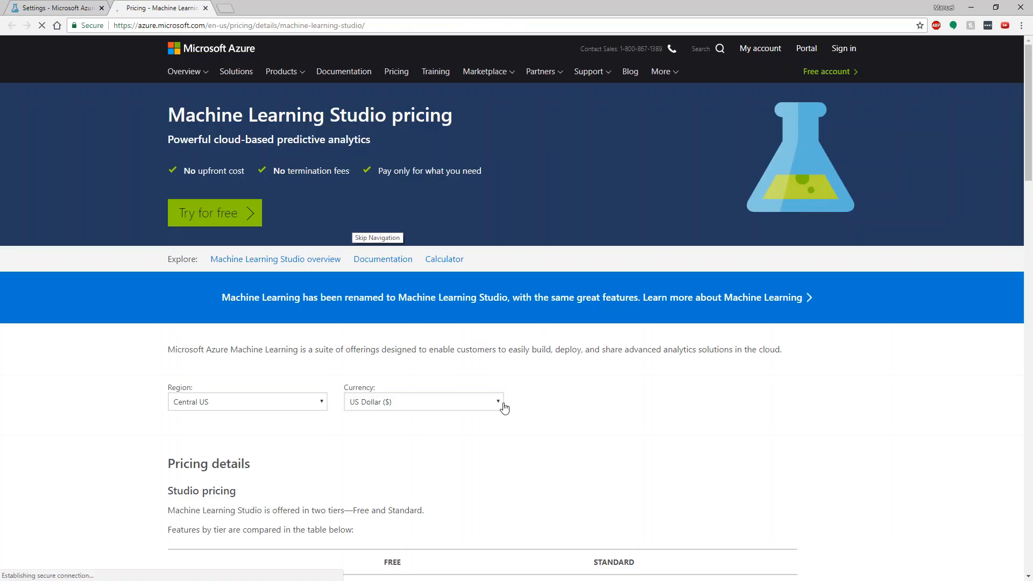
{"action": "scroll", "coordinate": [521, 417], "scroll_direction": "down", "scroll_amount": 3}
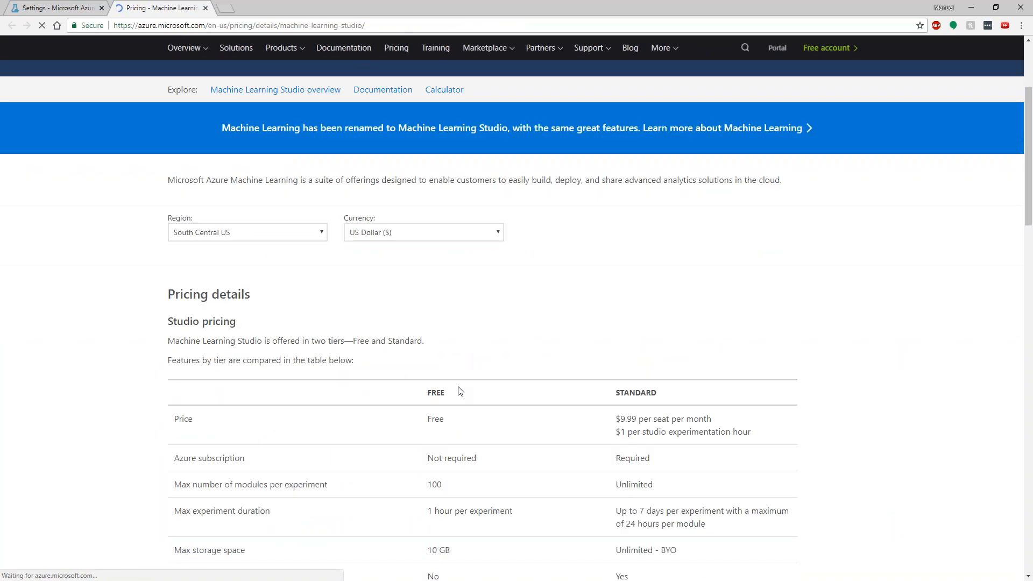
{"action": "scroll", "coordinate": [847, 263], "scroll_direction": "down", "scroll_amount": 6}
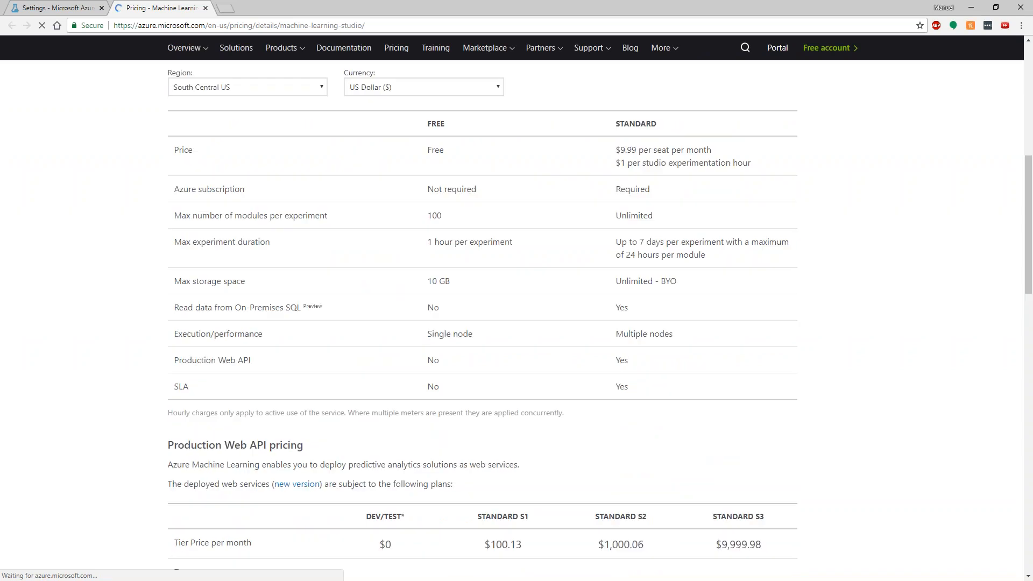
Step: Compare the Free and Standard tier features and the Production Web API pricing plans
{"action": "scroll", "coordinate": [837, 256], "scroll_direction": "up", "scroll_amount": 3}
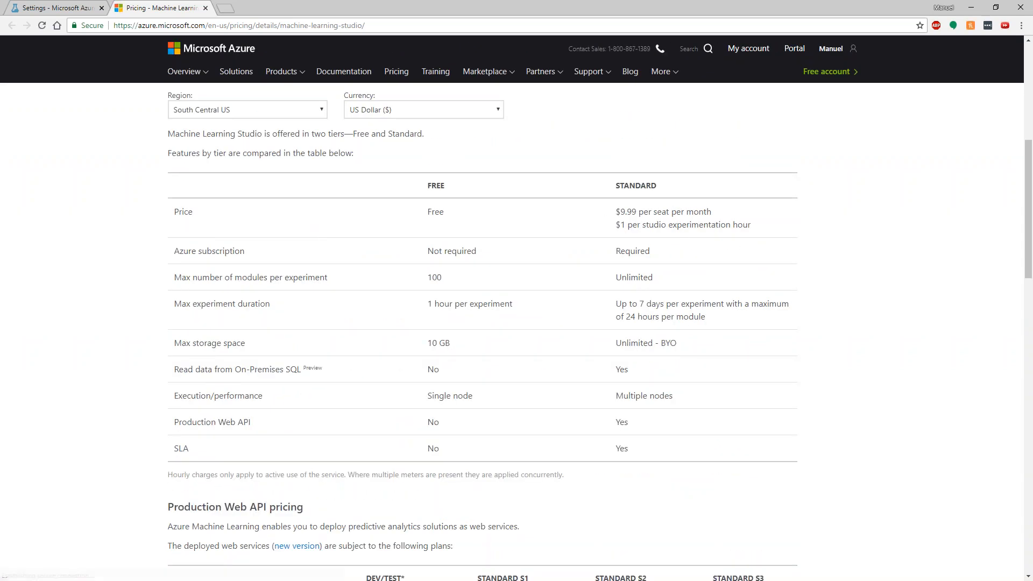
{"action": "left_click_drag", "start_coordinate": [324, 370], "coordinate": [152, 360]}
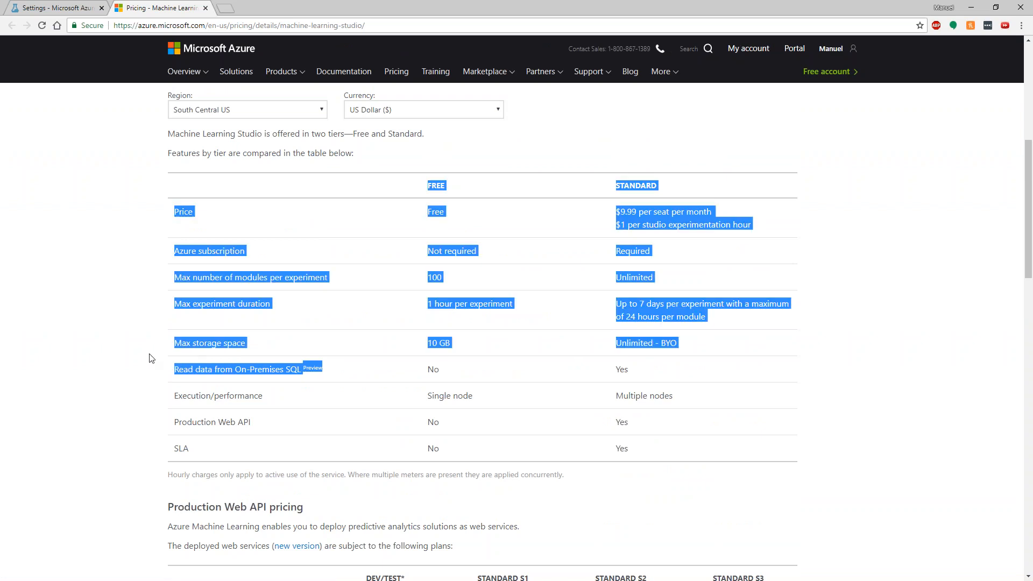
{"action": "left_click", "coordinate": [748, 393]}
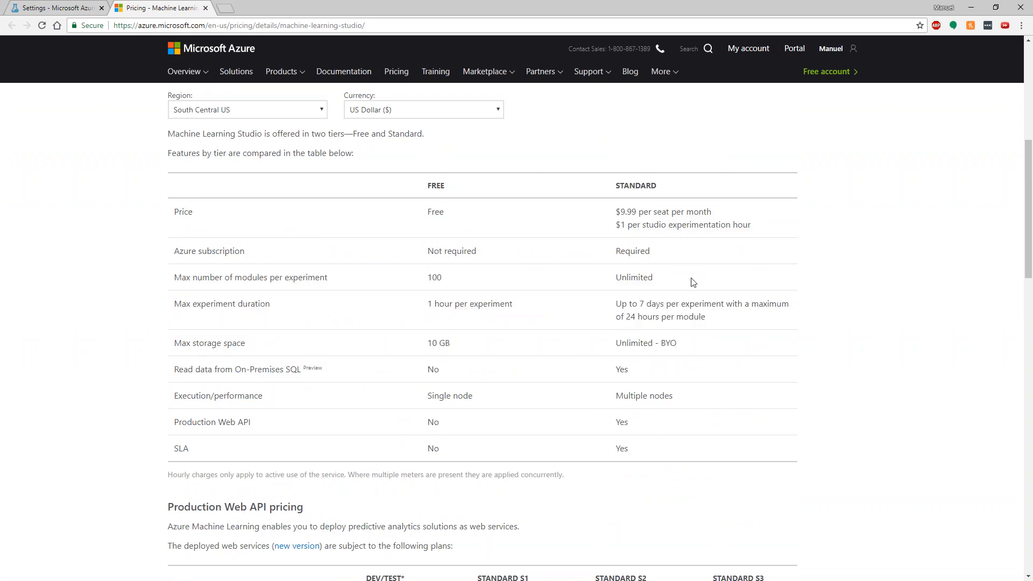
{"action": "scroll", "coordinate": [692, 285], "scroll_direction": "down", "scroll_amount": 4}
{"action": "scroll", "coordinate": [693, 302], "scroll_direction": "down", "scroll_amount": 1}
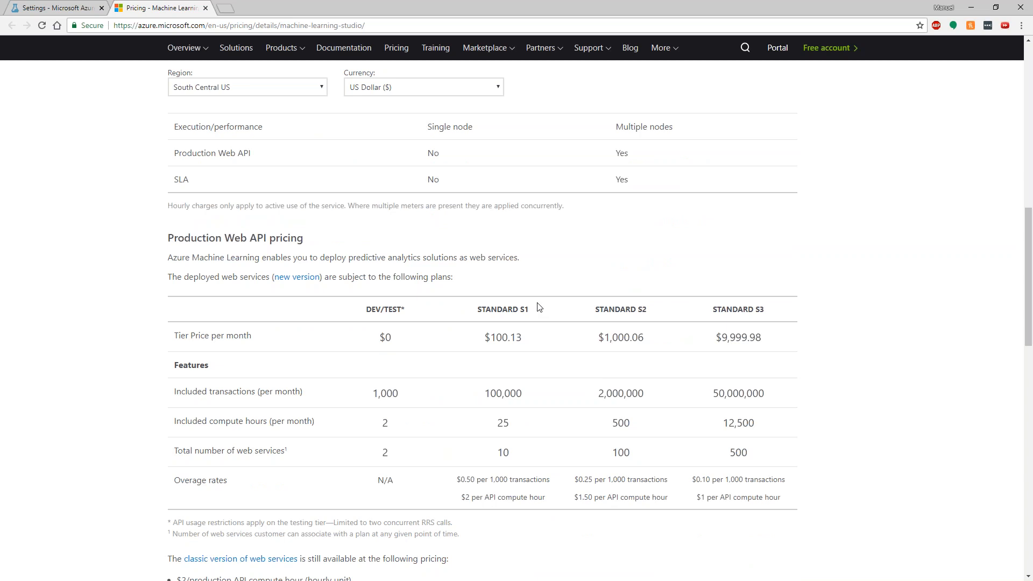
{"action": "scroll", "coordinate": [539, 307], "scroll_direction": "up", "scroll_amount": 5}
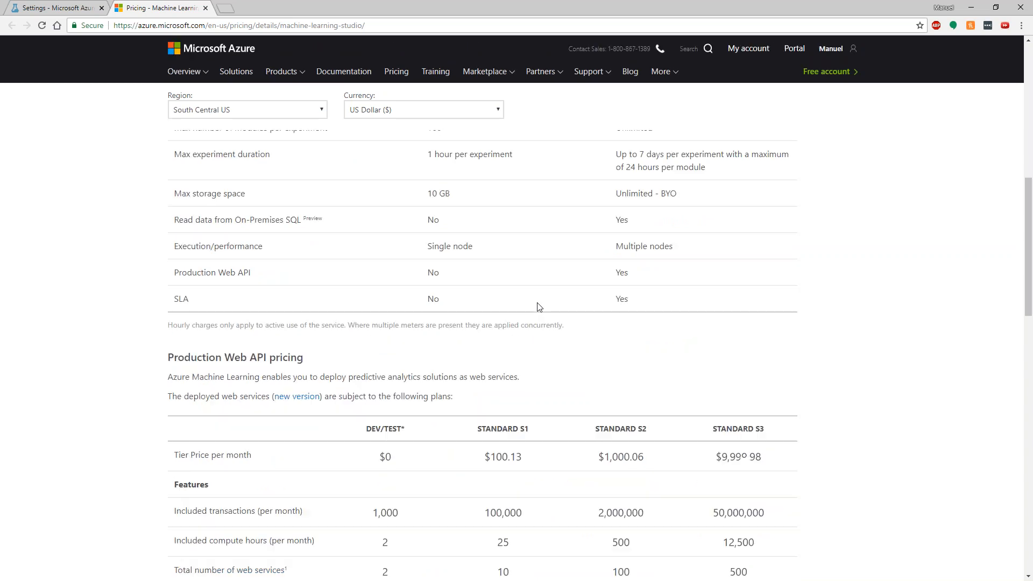
Step: Close the pricing page and view the workspace's users and data gateways settings
{"action": "left_click", "coordinate": [205, 8]}
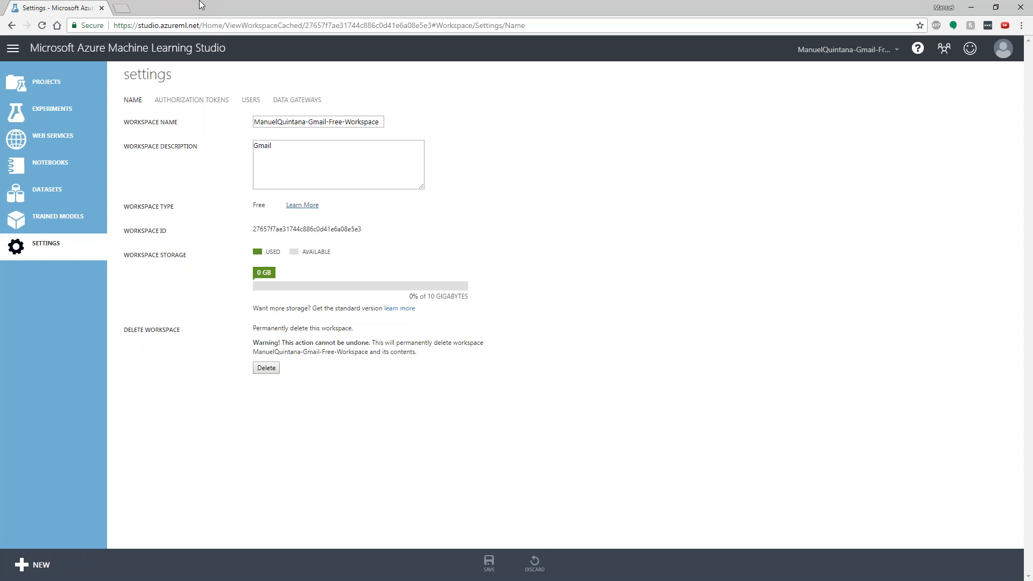
{"action": "left_click", "coordinate": [258, 102]}
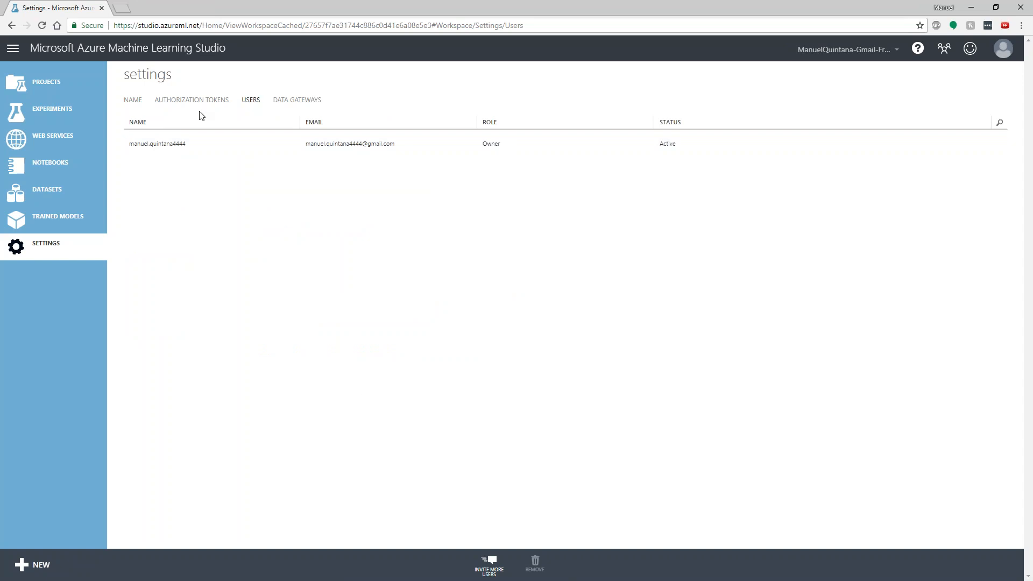
{"action": "left_click", "coordinate": [285, 107]}
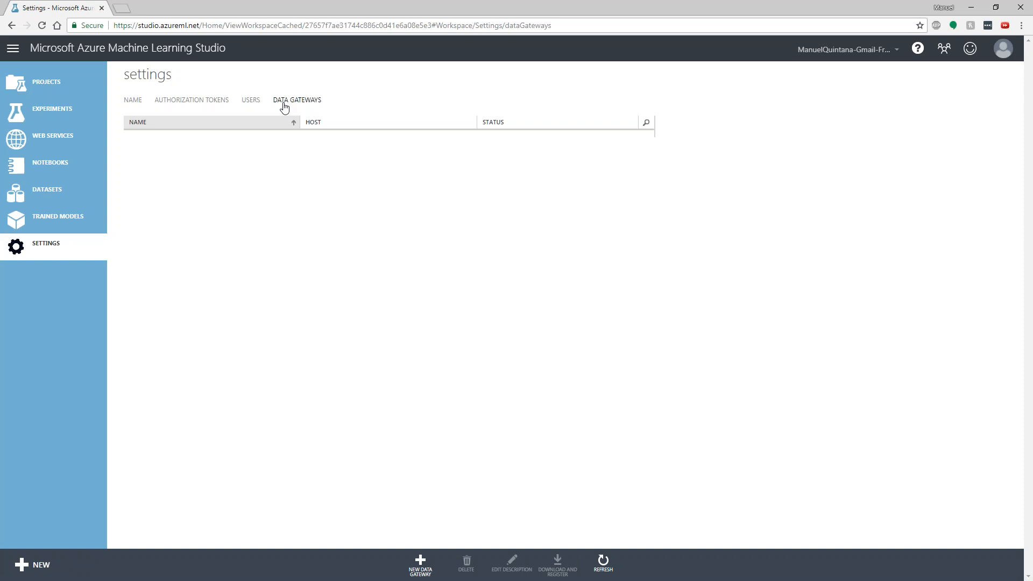
Step: Create a new blank experiment from the experiments area
{"action": "left_click", "coordinate": [44, 114]}
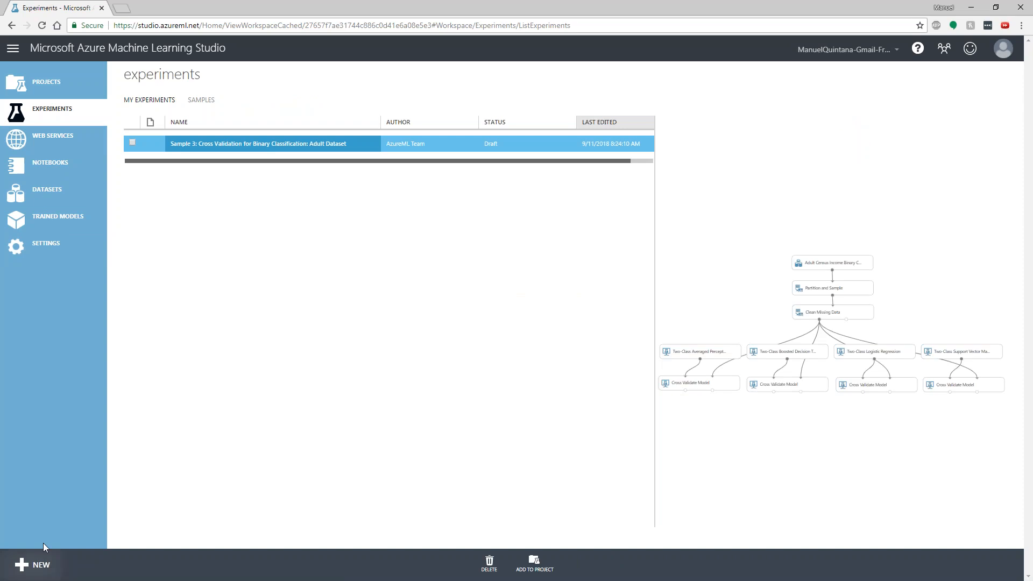
{"action": "left_click", "coordinate": [38, 564]}
{"action": "left_click", "coordinate": [184, 260]}
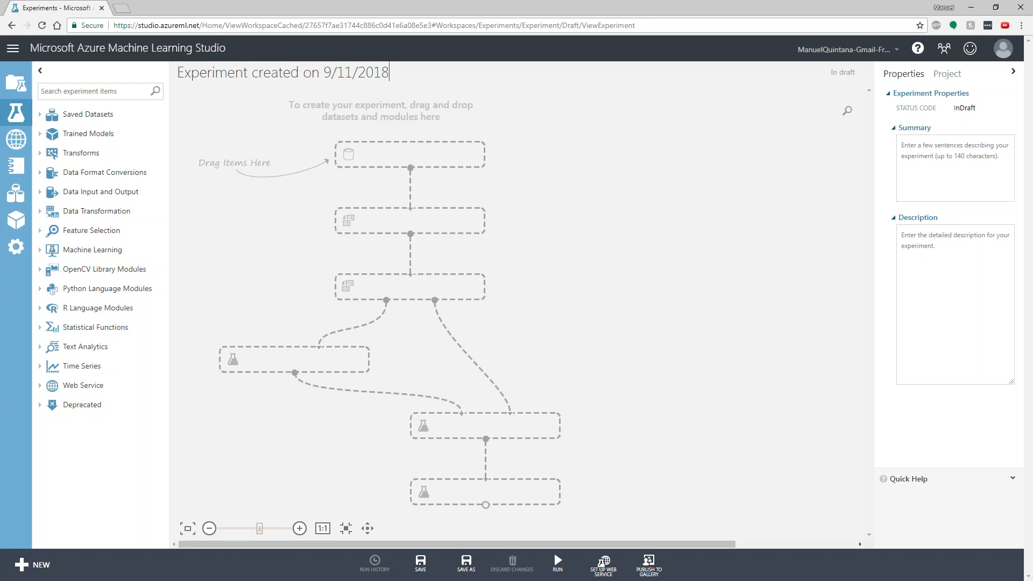
Step: Search the experiment items for "input", place an Import Data module on the canvas, and view its data source options
{"action": "left_click", "coordinate": [64, 92]}
{"action": "type", "text": "input"}
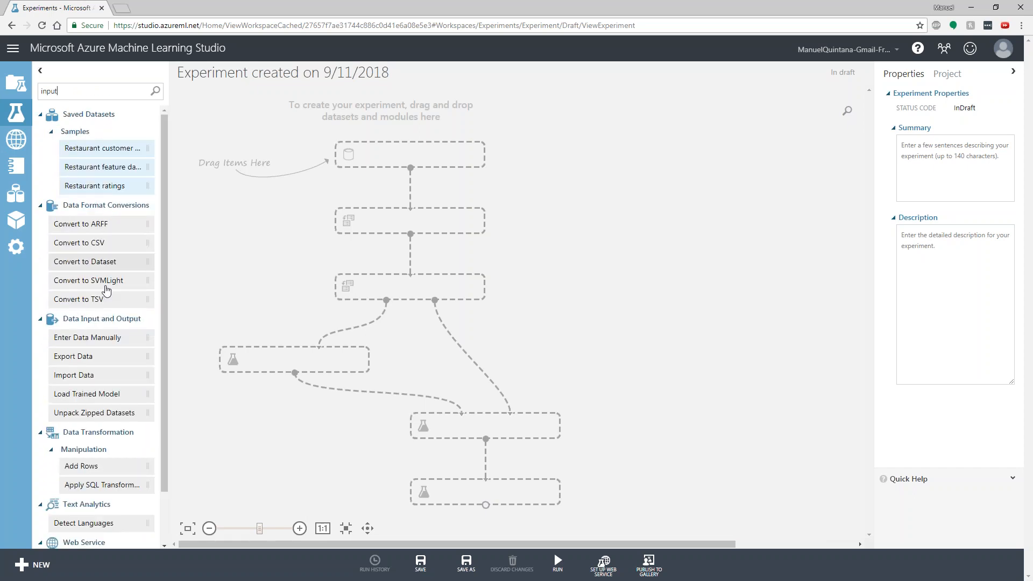
{"action": "left_click_drag", "start_coordinate": [80, 375], "coordinate": [404, 156]}
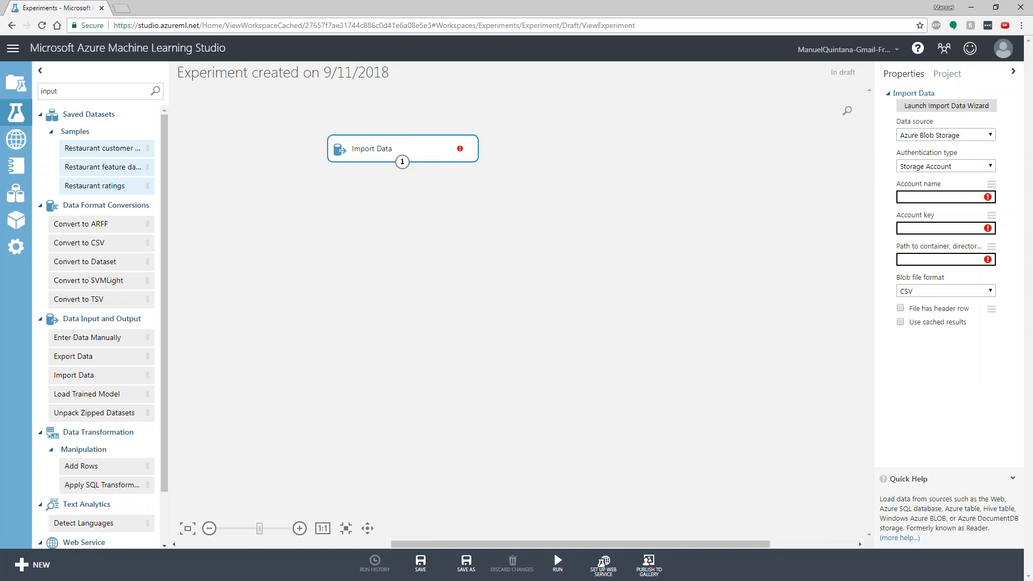
{"action": "left_click", "coordinate": [936, 138]}
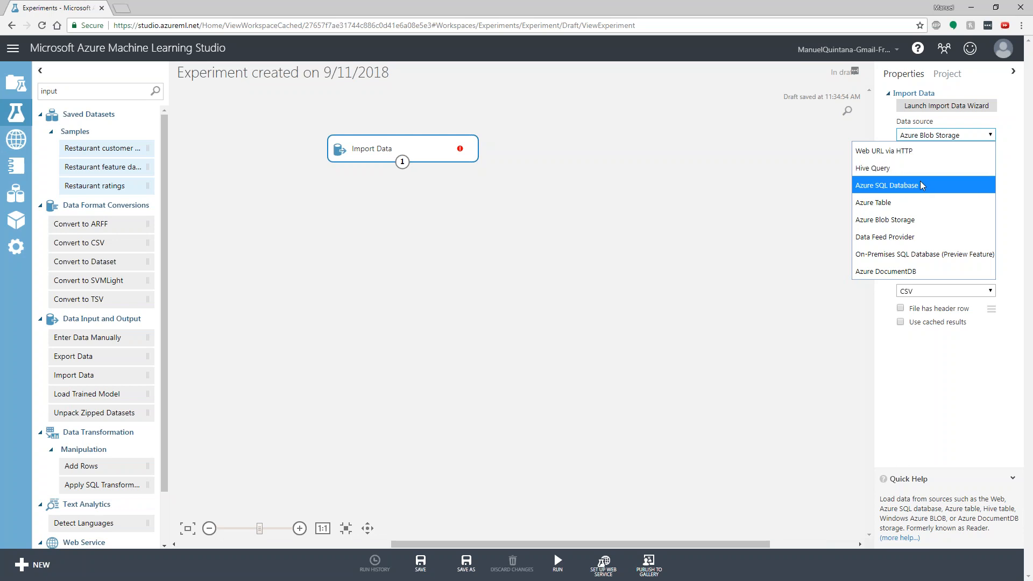
{"action": "left_click", "coordinate": [682, 224]}
Step: Delete the Import Data module from the canvas and clear the experiment item search
{"action": "left_click", "coordinate": [412, 145]}
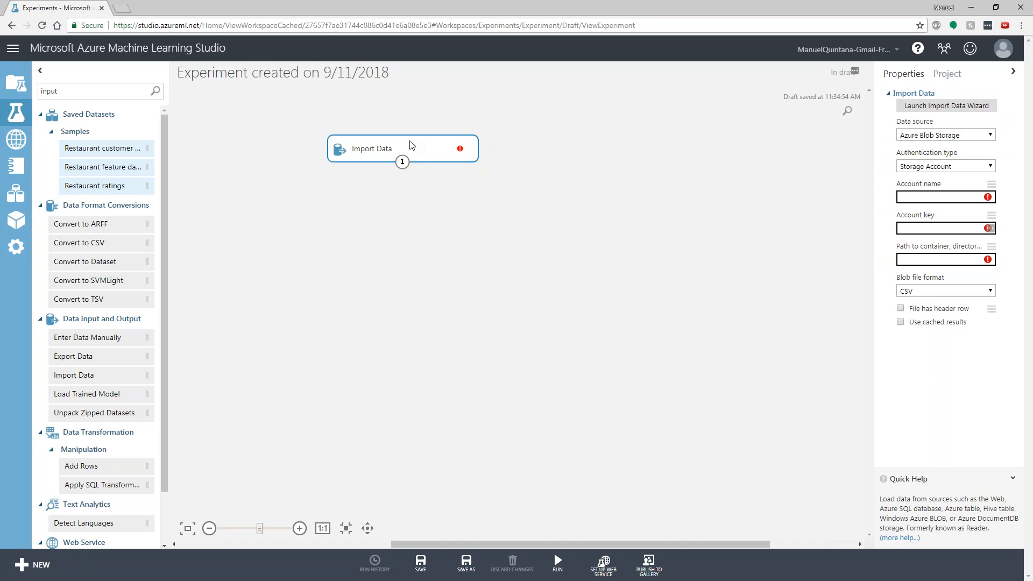
{"action": "key", "text": "Delete"}
{"action": "left_click", "coordinate": [126, 92]}
{"action": "key", "text": "BackSpace"}
{"action": "key", "text": "BackSpace"}
{"action": "key", "text": "BackSpace"}
{"action": "key", "text": "BackSpace"}
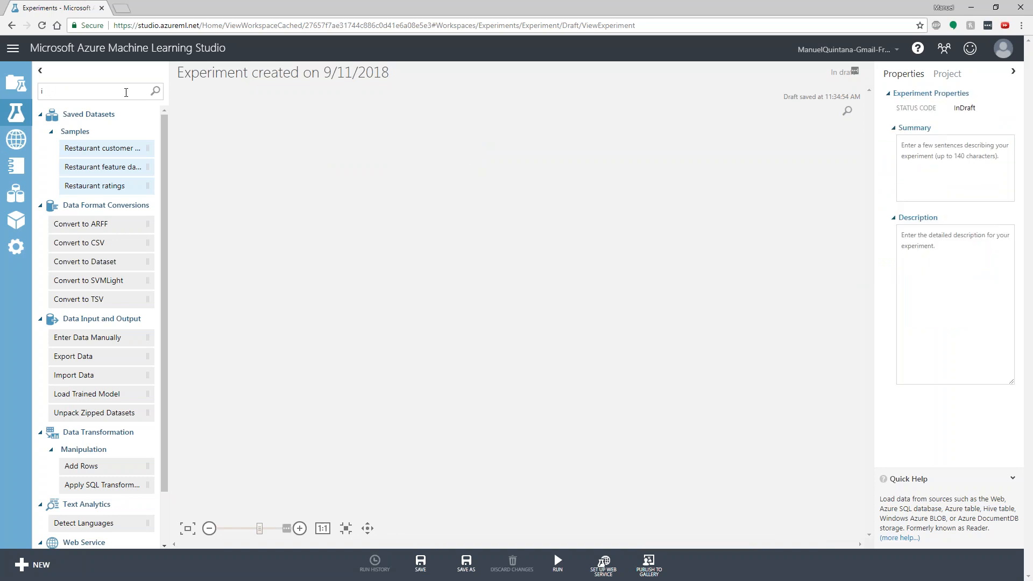
{"action": "key", "text": "BackSpace"}
Step: Expand Saved Datasets to view My Datasets and Samples, and widen the item list to show full dataset names
{"action": "left_click", "coordinate": [41, 114]}
{"action": "left_click", "coordinate": [41, 114]}
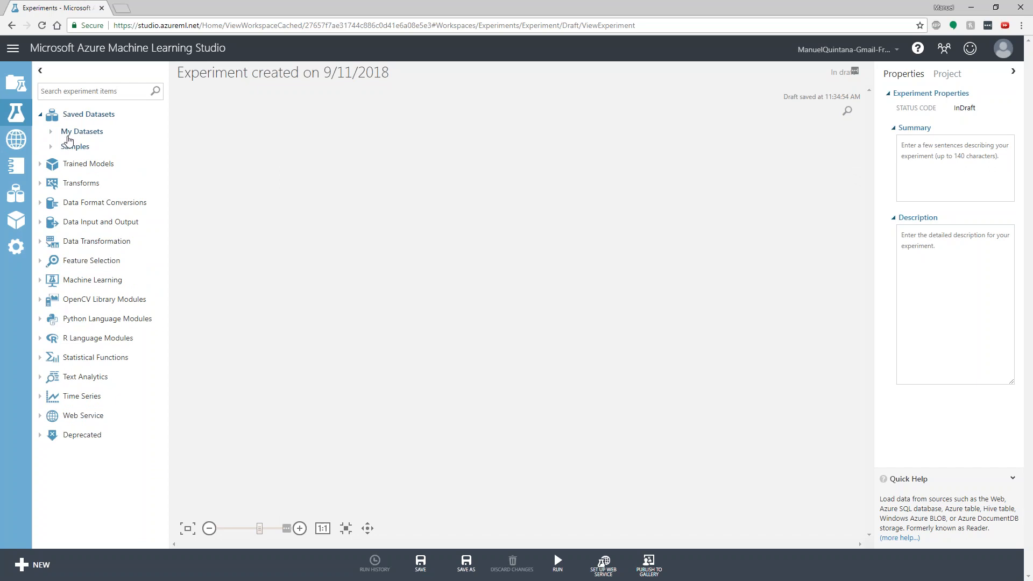
{"action": "left_click", "coordinate": [60, 137]}
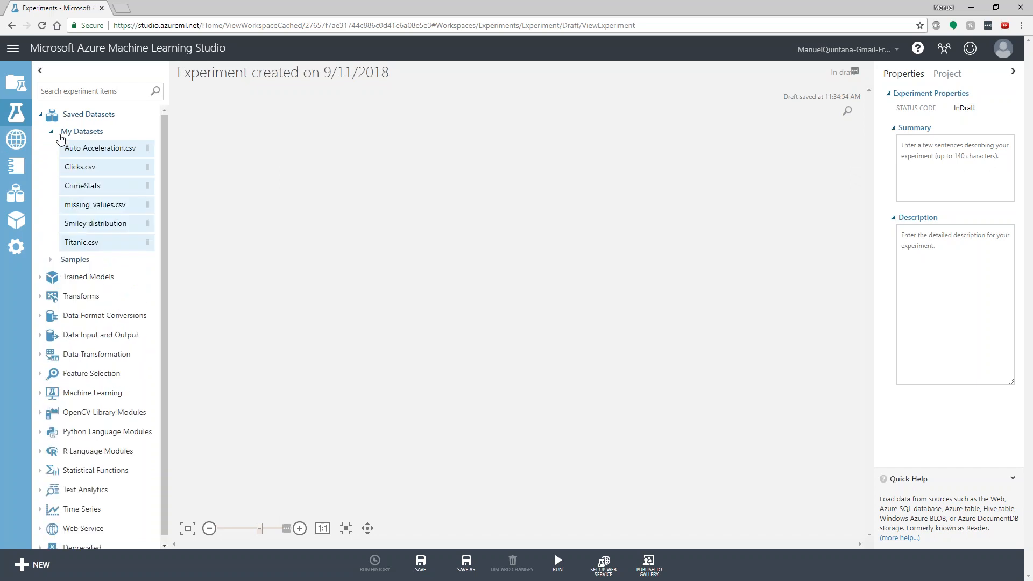
{"action": "left_click", "coordinate": [60, 137]}
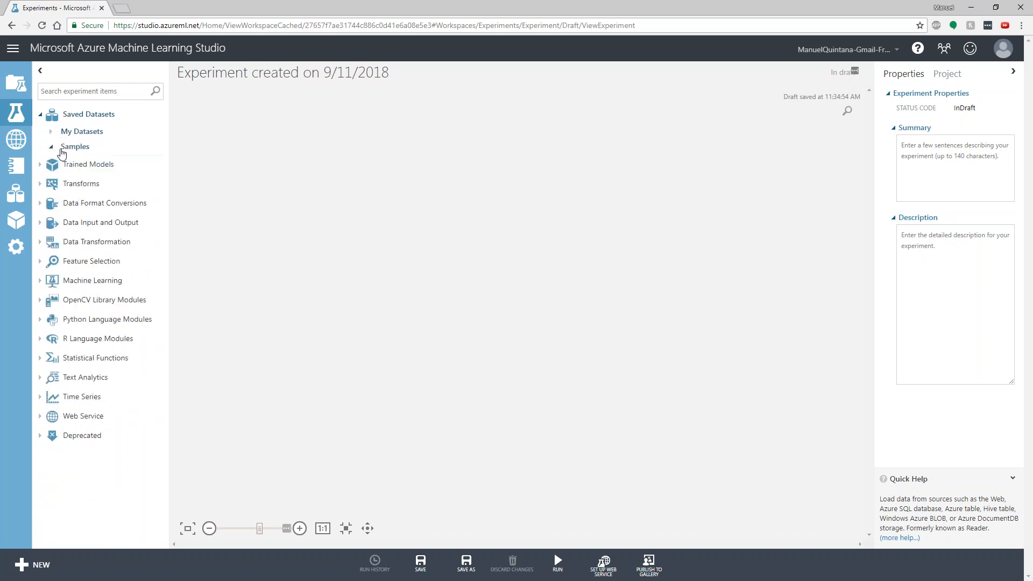
{"action": "left_click", "coordinate": [62, 149]}
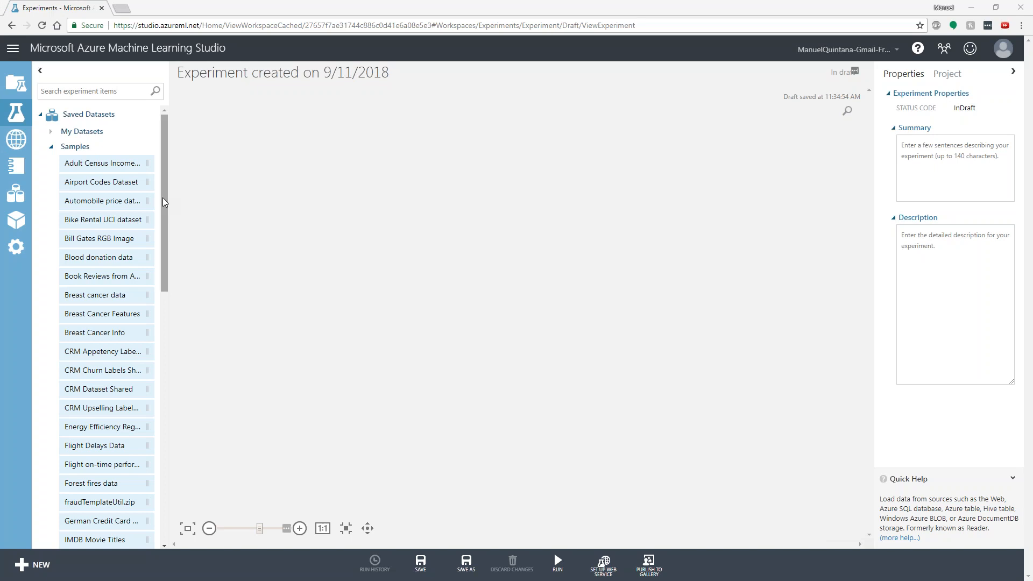
{"action": "left_click_drag", "start_coordinate": [170, 198], "coordinate": [248, 185]}
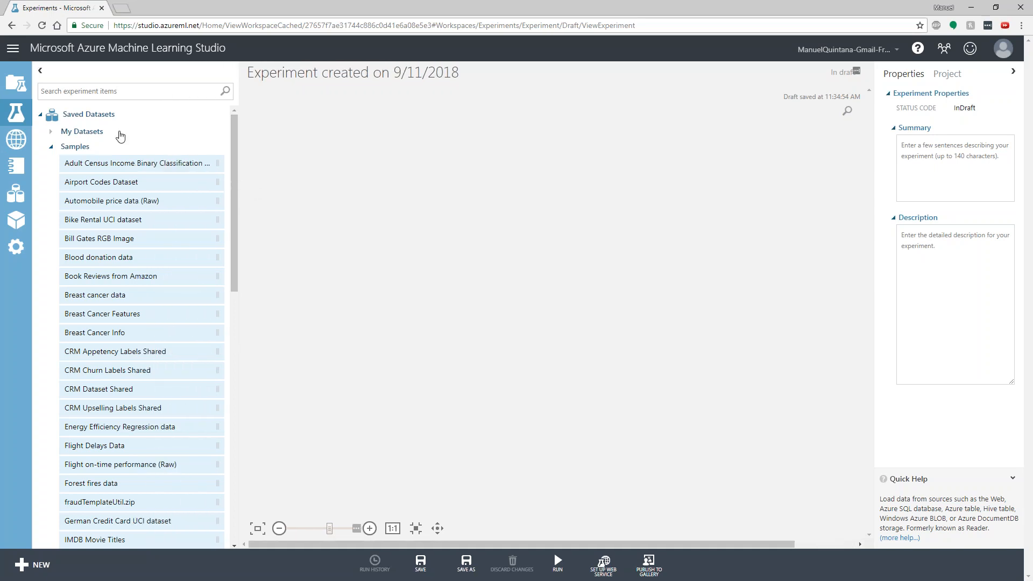
Step: Examine the datasets listed under My Datasets and browse the full list of sample datasets
{"action": "left_click", "coordinate": [52, 132]}
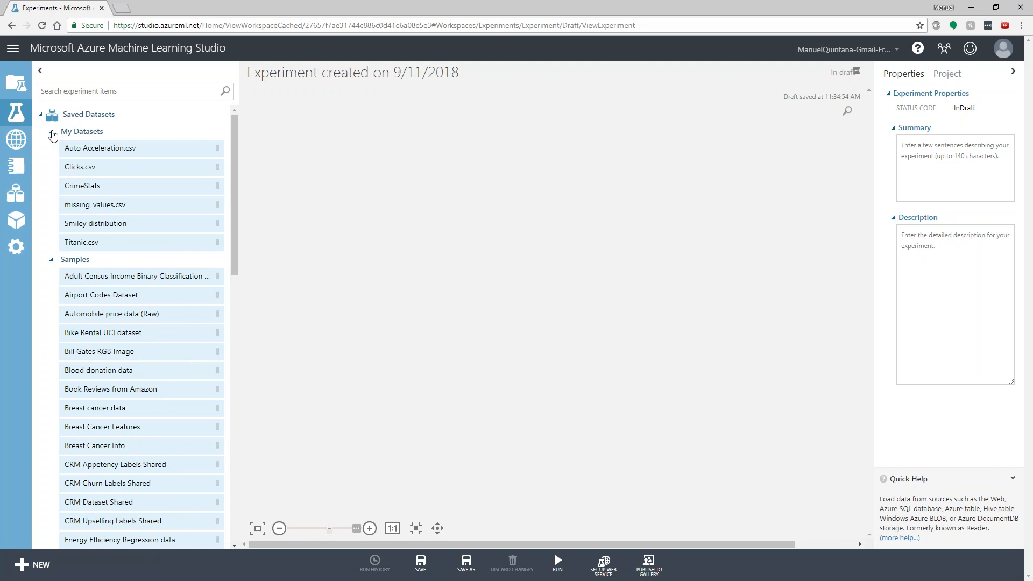
{"action": "left_click", "coordinate": [52, 133]}
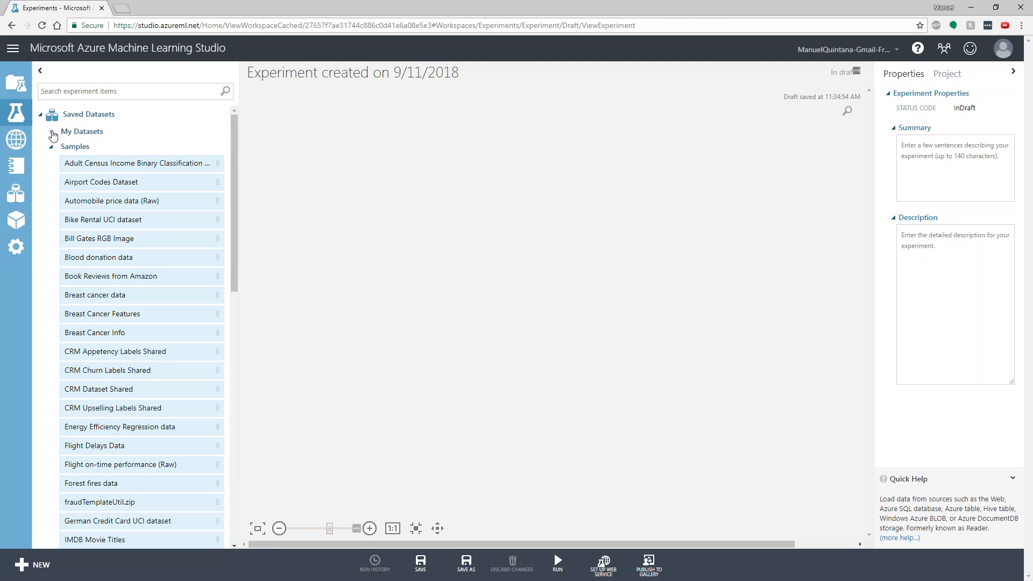
{"action": "left_click", "coordinate": [52, 133]}
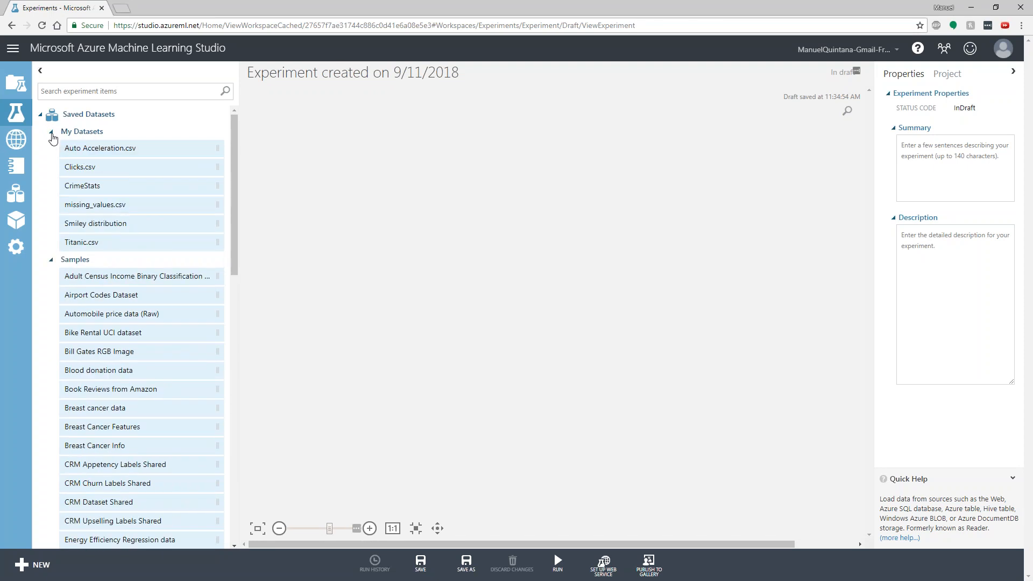
{"action": "left_click", "coordinate": [52, 132]}
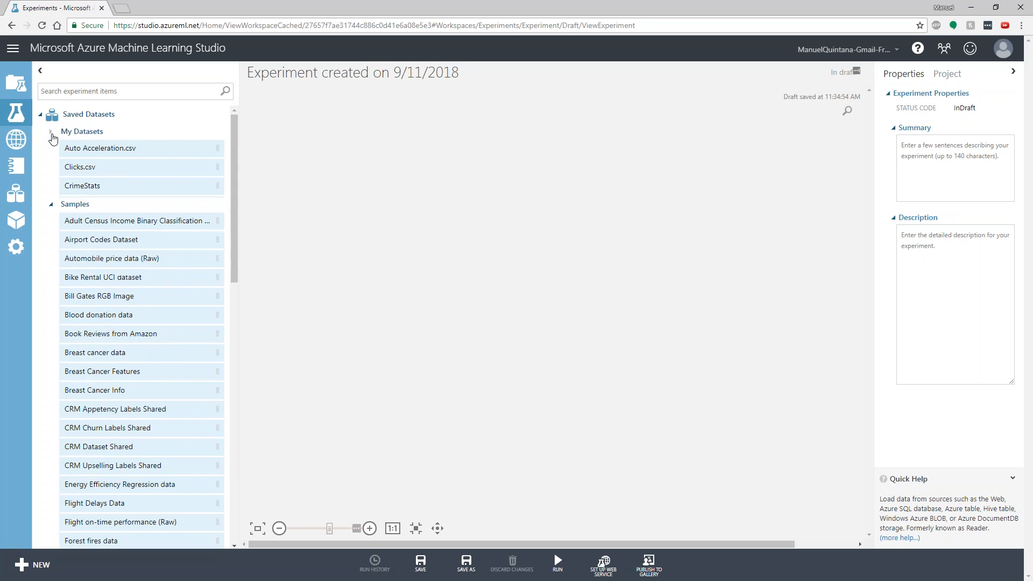
{"action": "scroll", "coordinate": [134, 274], "scroll_direction": "down", "scroll_amount": 5}
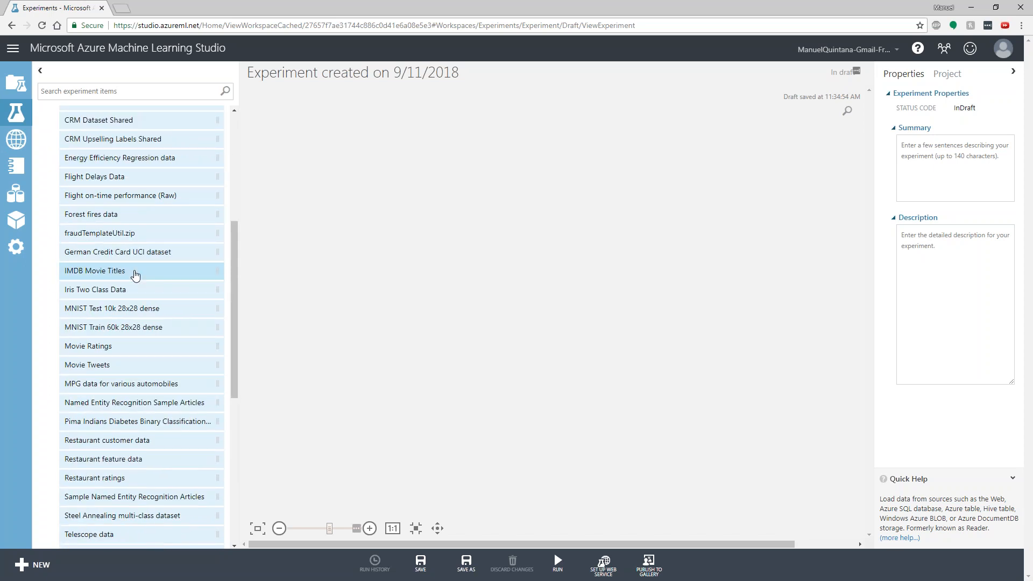
{"action": "scroll", "coordinate": [134, 275], "scroll_direction": "down", "scroll_amount": 5}
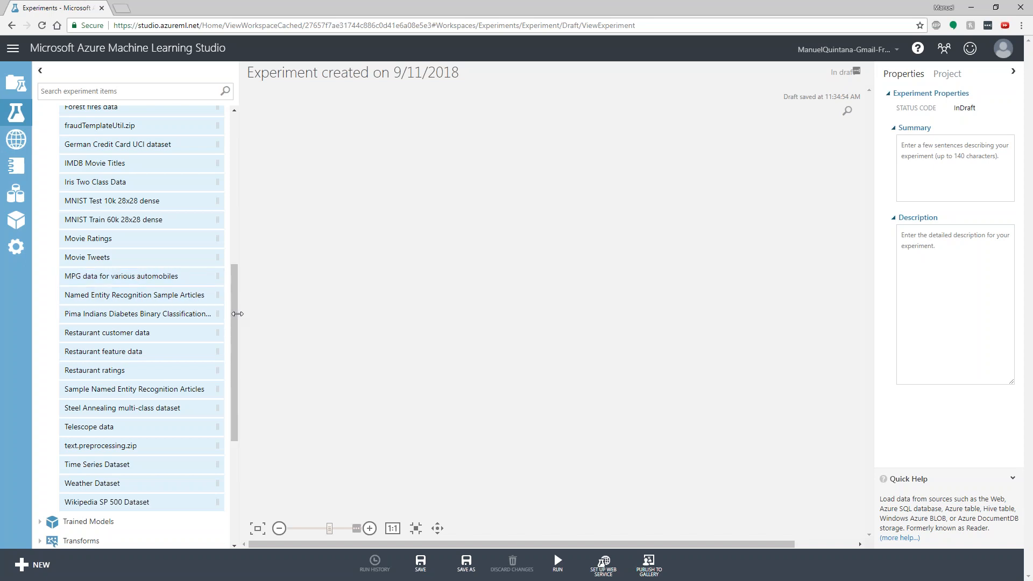
{"action": "left_click_drag", "start_coordinate": [234, 316], "coordinate": [219, 167]}
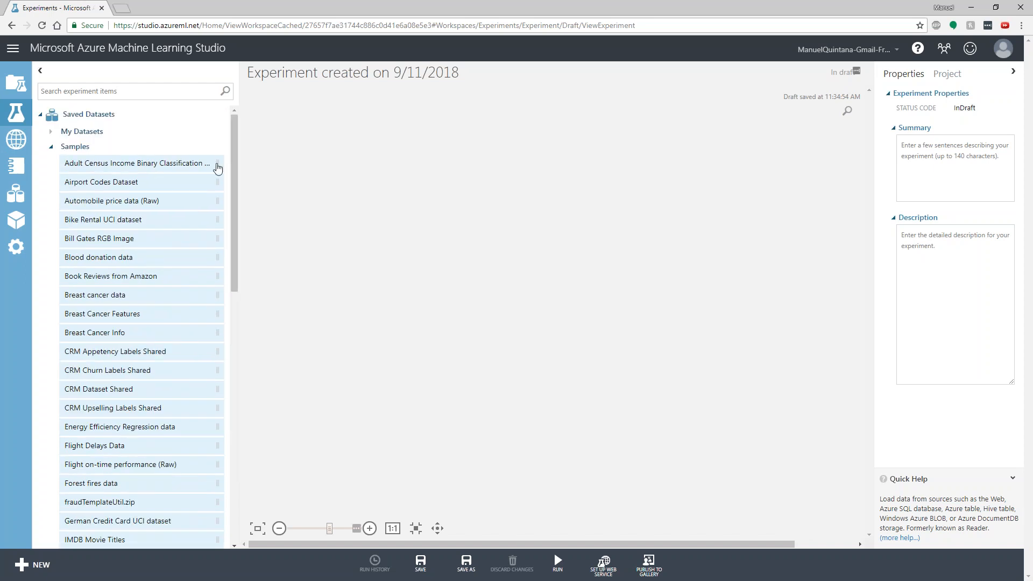
Step: Collapse the Samples list and place the Auto Acceleration.csv dataset from My Datasets on the canvas
{"action": "left_click", "coordinate": [52, 135]}
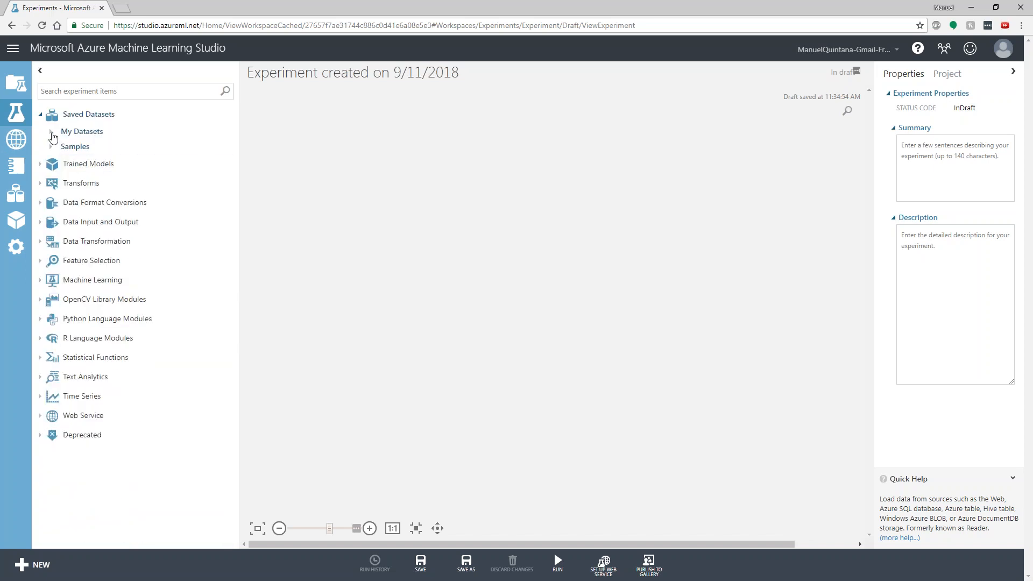
{"action": "left_click", "coordinate": [52, 261]}
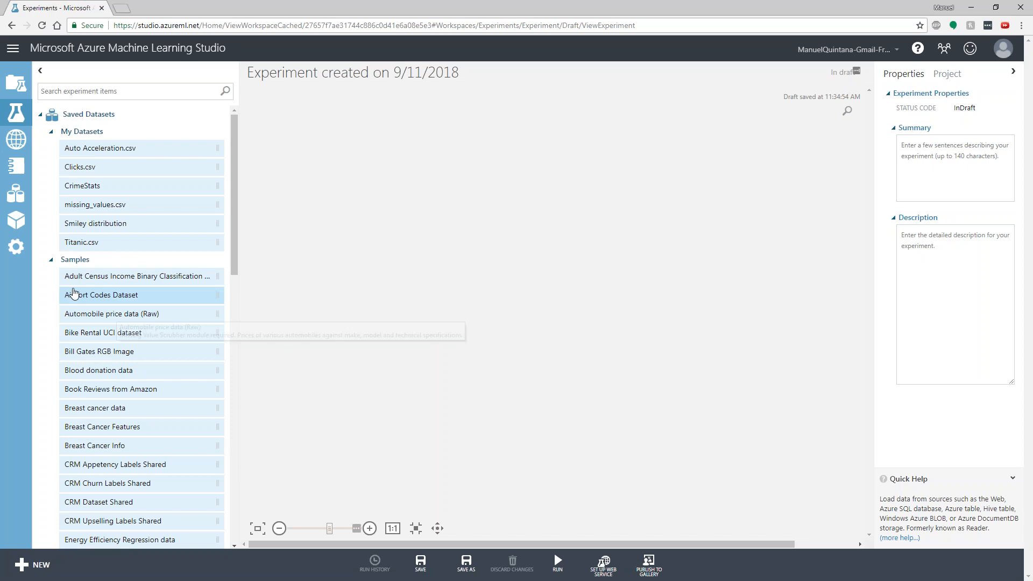
{"action": "left_click", "coordinate": [51, 260]}
{"action": "left_click_drag", "start_coordinate": [83, 152], "coordinate": [565, 154]}
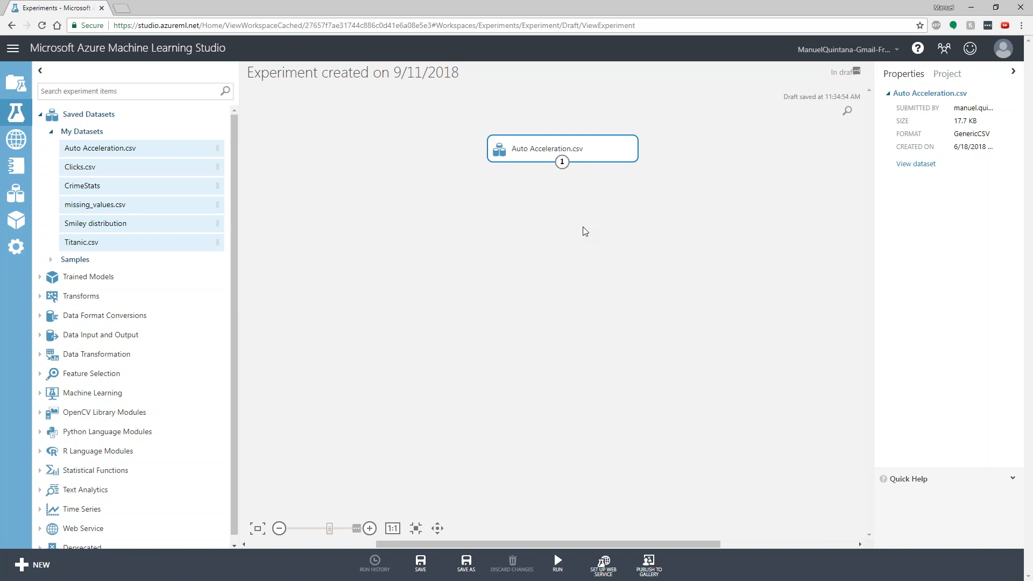
Step: Visualize the Auto Acceleration.csv dataset and examine the Acceleration column's statistics and histogram
{"action": "right_click", "coordinate": [564, 170]}
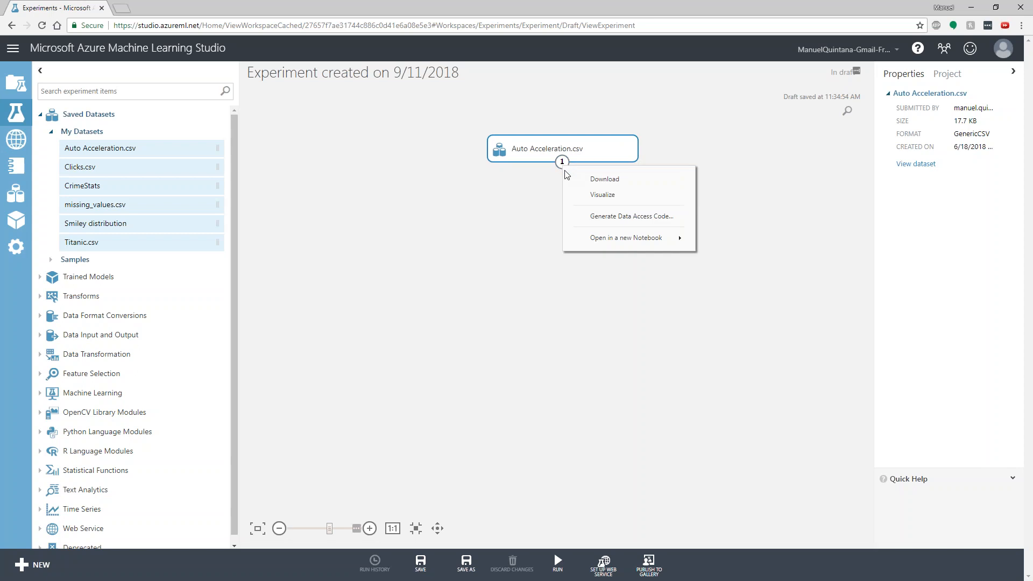
{"action": "left_click", "coordinate": [593, 193]}
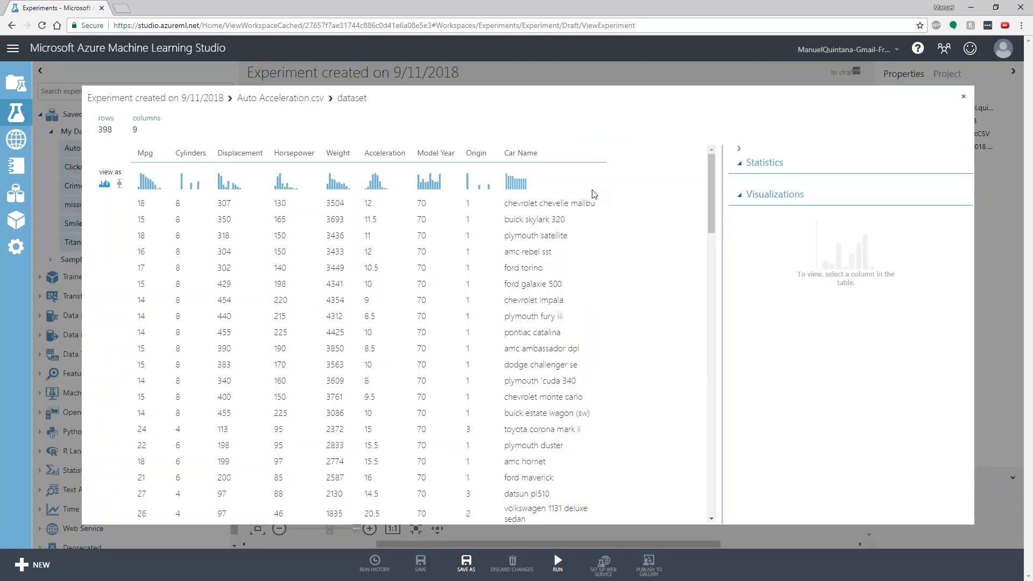
{"action": "left_click", "coordinate": [405, 169]}
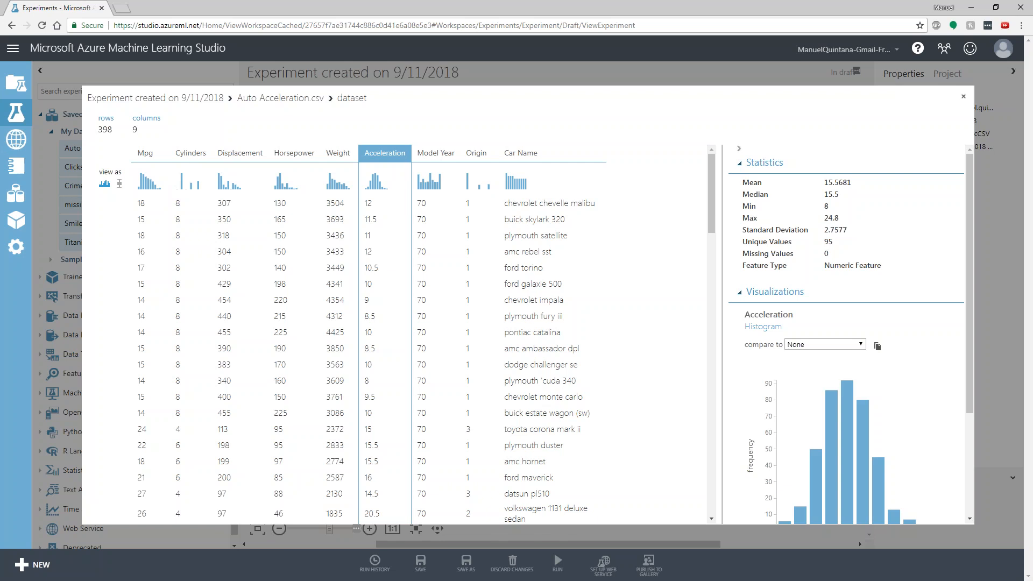
{"action": "scroll", "coordinate": [924, 452], "scroll_direction": "down", "scroll_amount": 2}
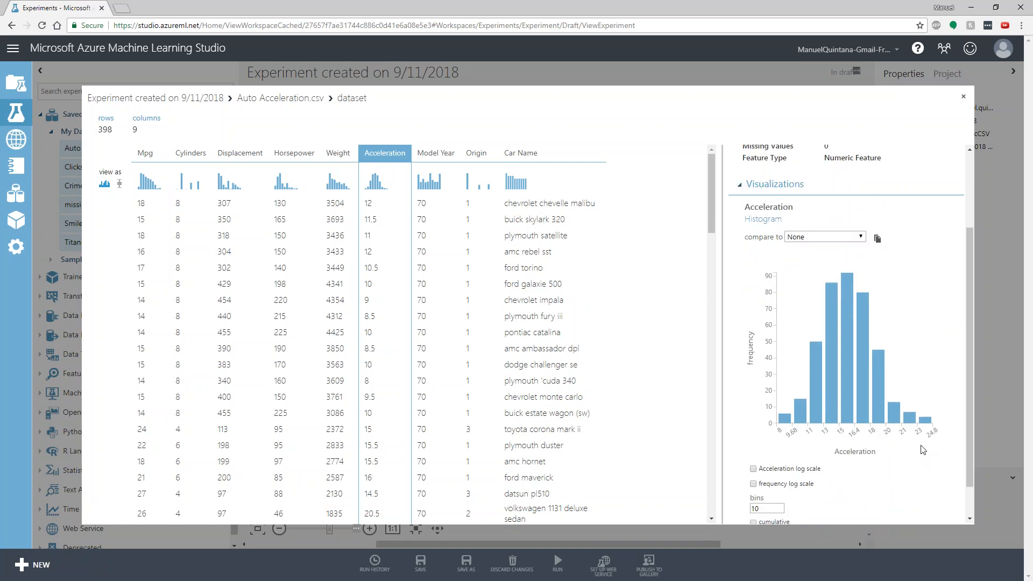
{"action": "scroll", "coordinate": [924, 452], "scroll_direction": "up", "scroll_amount": 2}
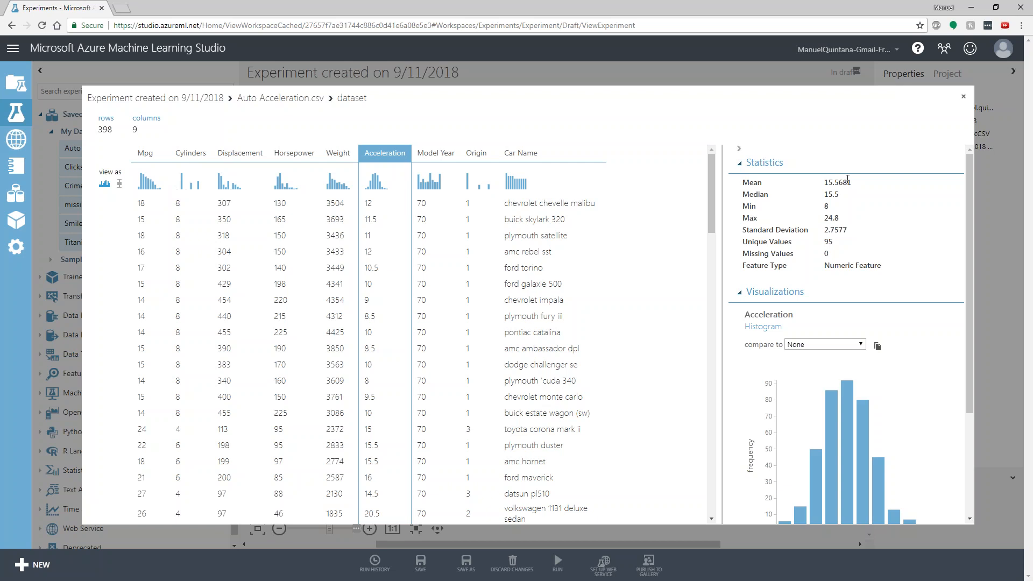
Step: Examine the Acceleration histogram and compare the Acceleration column to Weight in a scatter plot
{"action": "scroll", "coordinate": [906, 277], "scroll_direction": "down", "scroll_amount": 3}
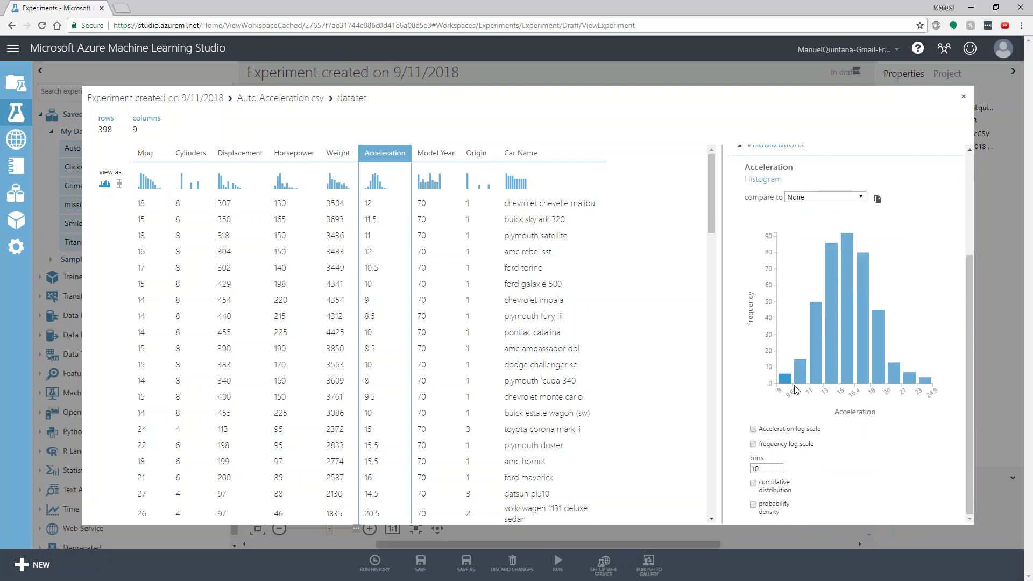
{"action": "mouse_move", "coordinate": [787, 382]}
{"action": "mouse_move", "coordinate": [849, 250]}
{"action": "left_click", "coordinate": [860, 197]}
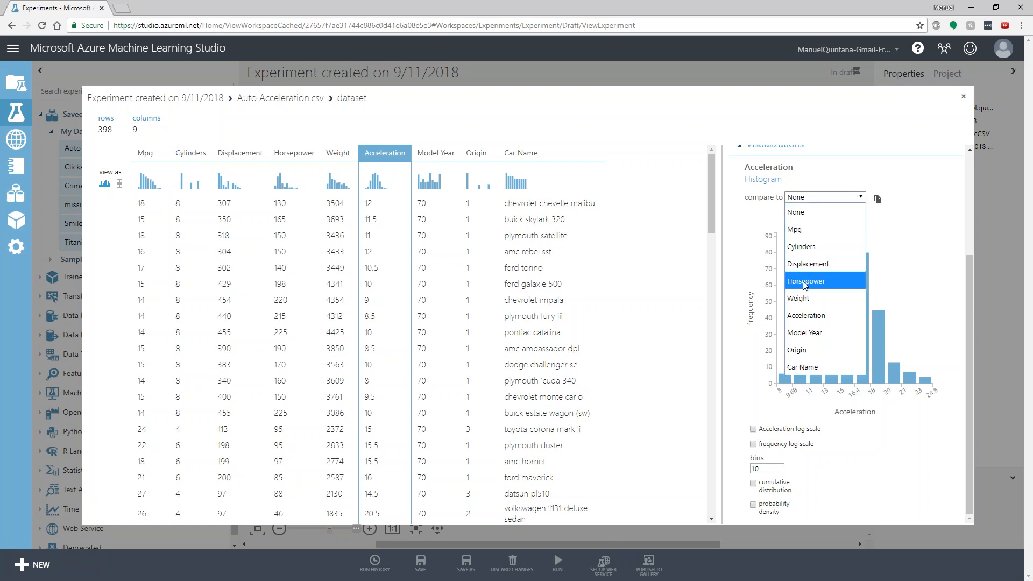
{"action": "left_click", "coordinate": [808, 296]}
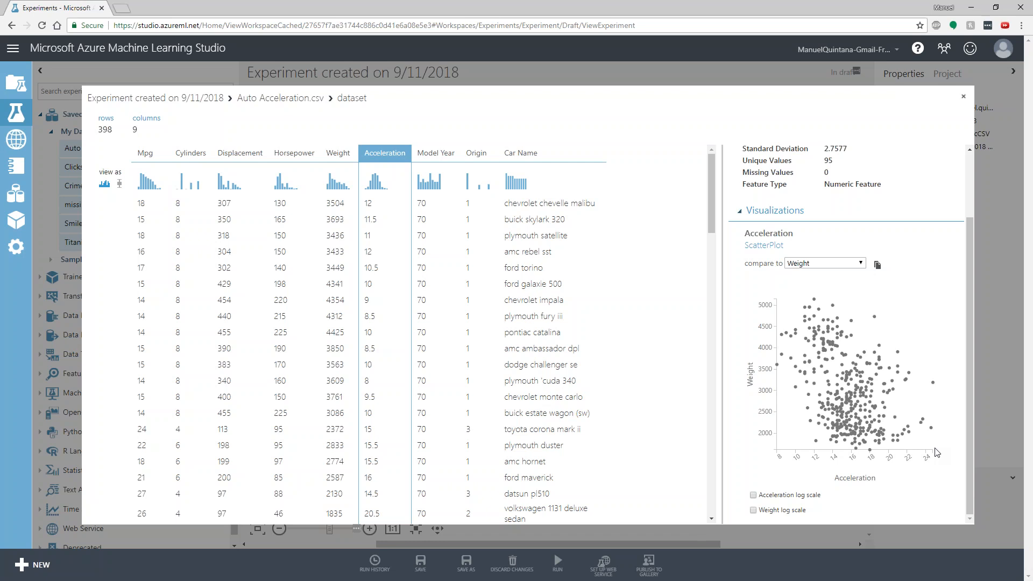
Step: Compare the Acceleration column to Horsepower and examine the trend in the scatter plot
{"action": "left_click", "coordinate": [820, 268]}
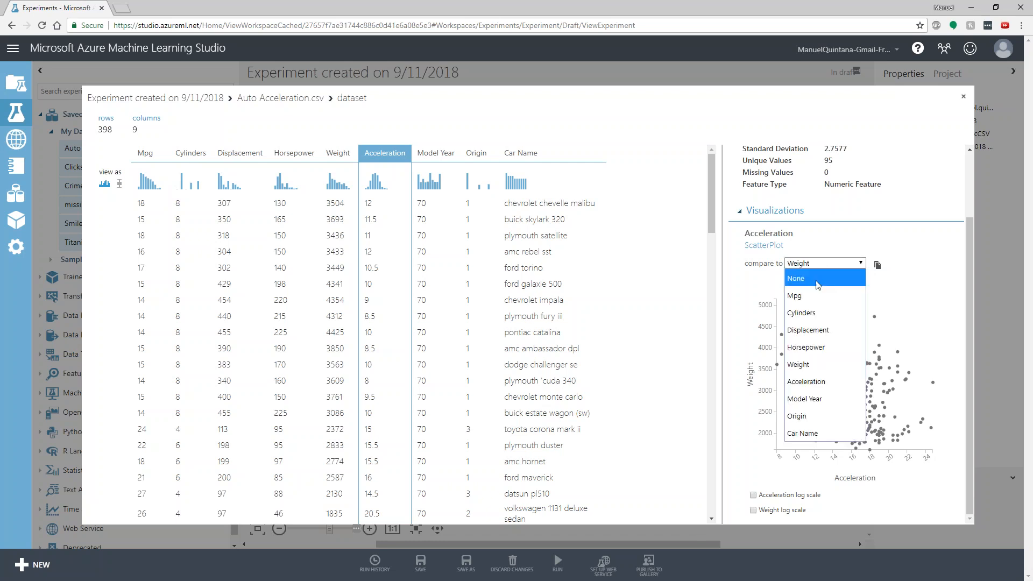
{"action": "left_click", "coordinate": [815, 348]}
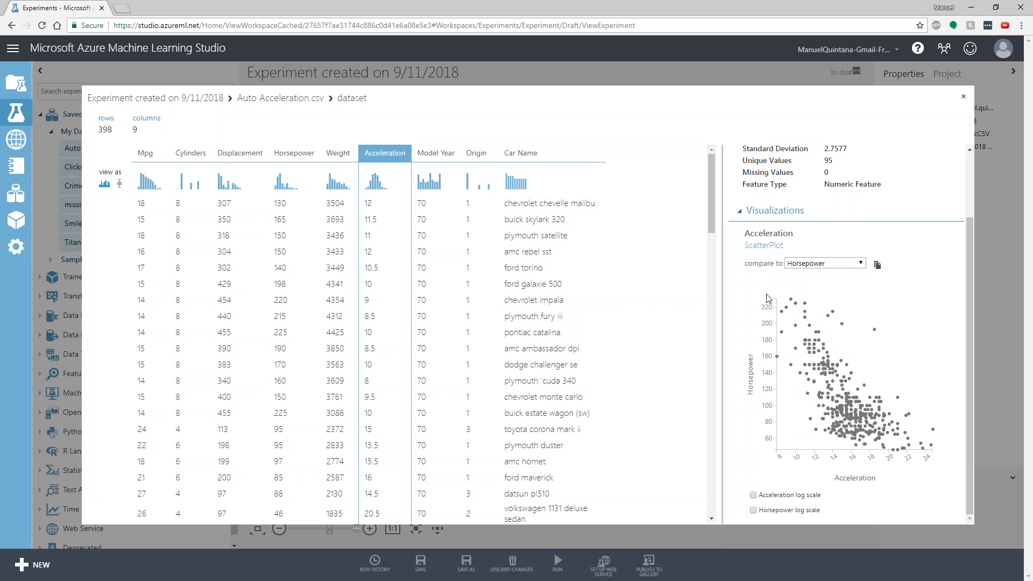
{"action": "left_click_drag", "start_coordinate": [780, 303], "coordinate": [893, 450]}
Step: View the Horsepower column's histogram and compare Horsepower to Cylinders in a scatter plot
{"action": "left_click", "coordinate": [301, 152]}
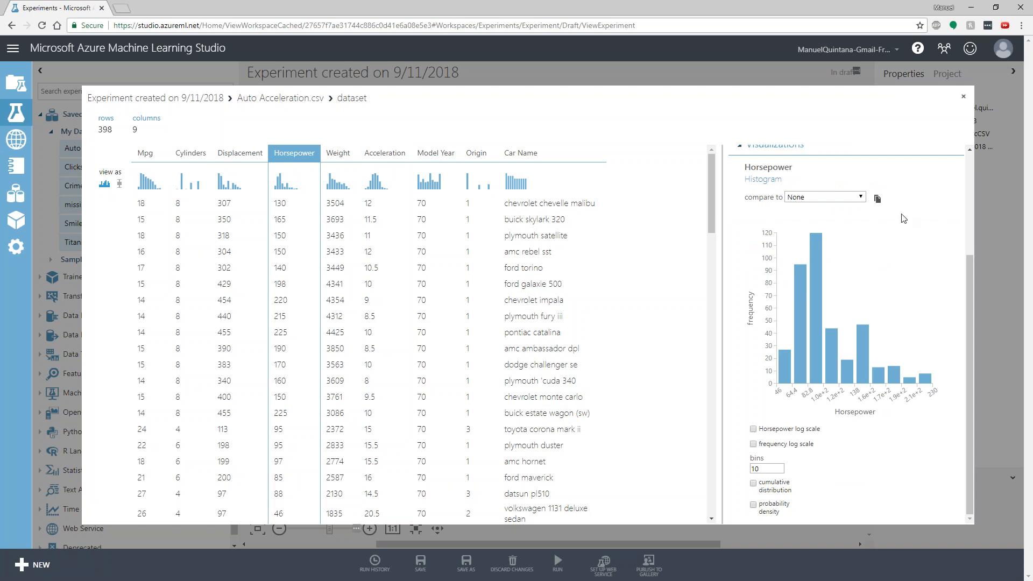
{"action": "left_click", "coordinate": [861, 197]}
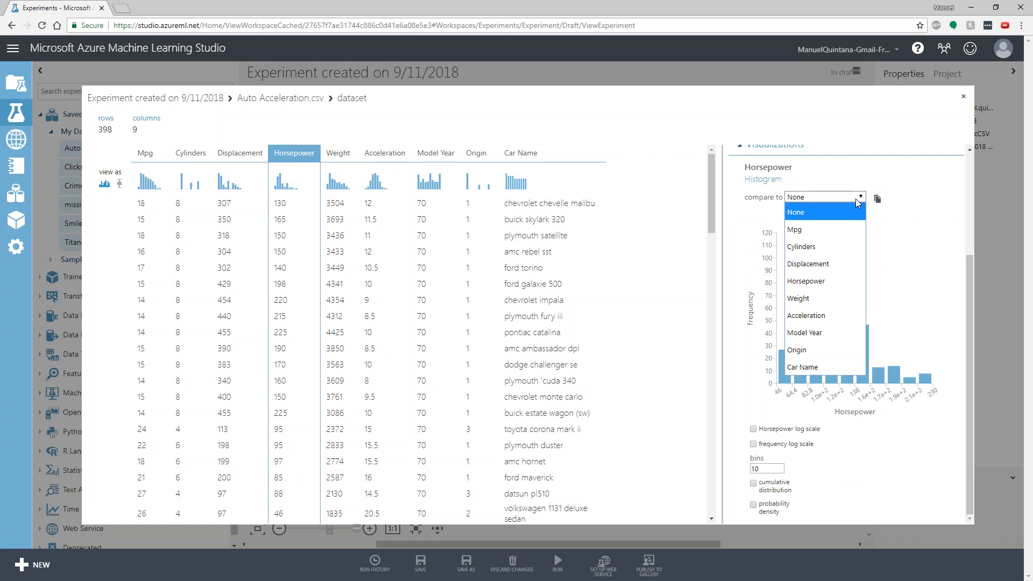
{"action": "left_click", "coordinate": [819, 246]}
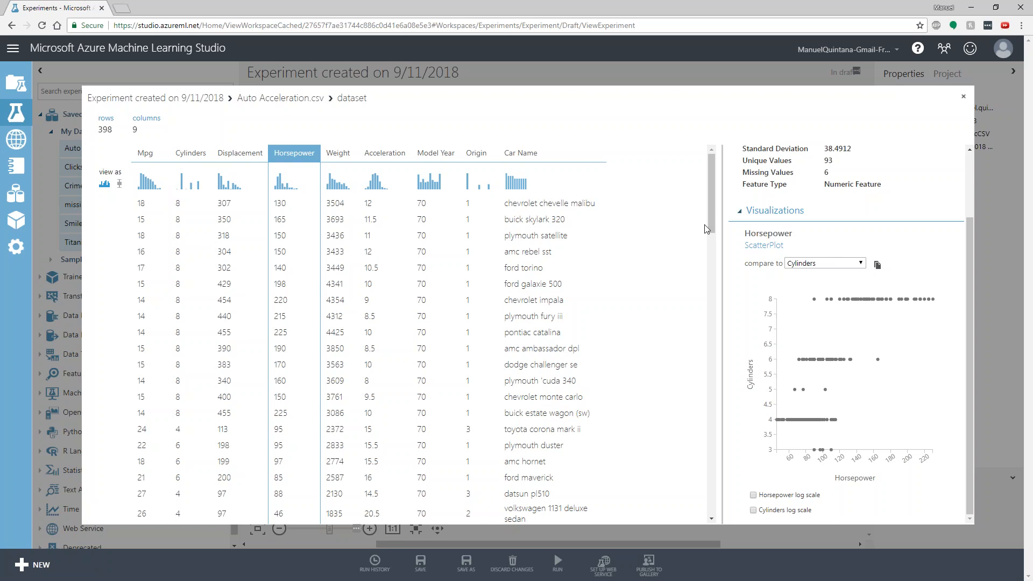
Step: Examine the Cylinders column's statistics and histogram
{"action": "left_click", "coordinate": [191, 153]}
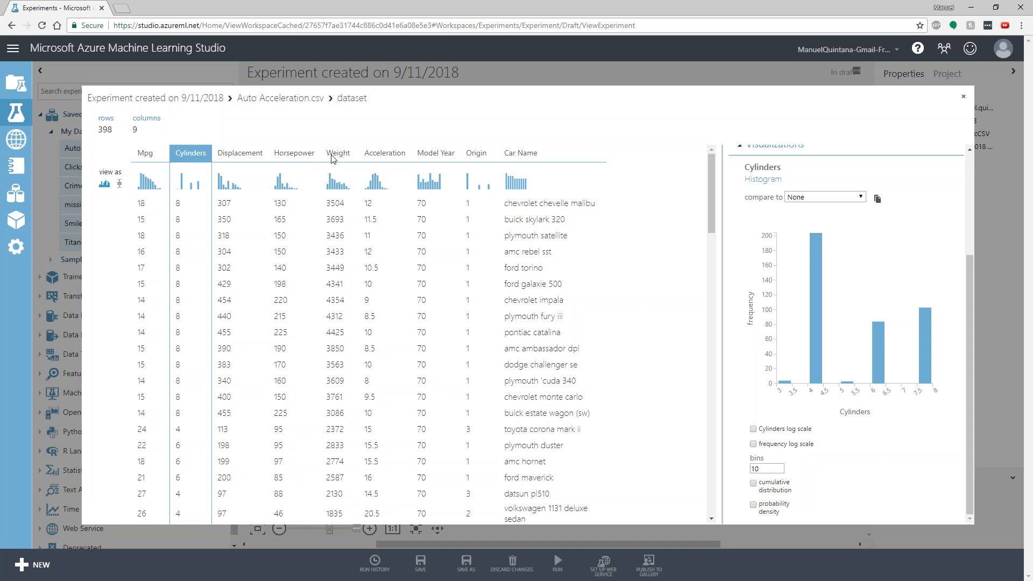
{"action": "scroll", "coordinate": [895, 316], "scroll_direction": "up", "scroll_amount": 3}
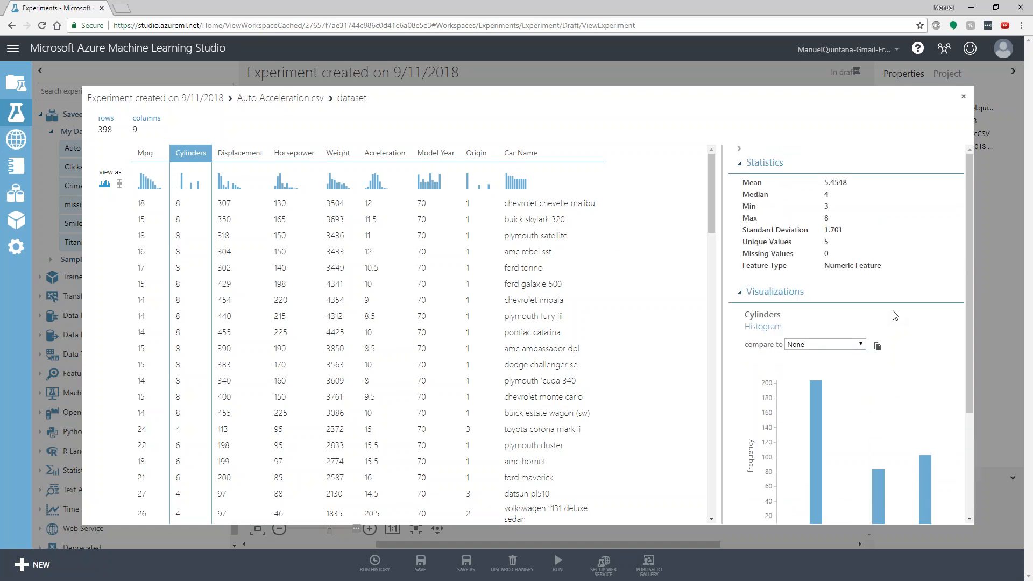
{"action": "scroll", "coordinate": [895, 315], "scroll_direction": "down", "scroll_amount": 2}
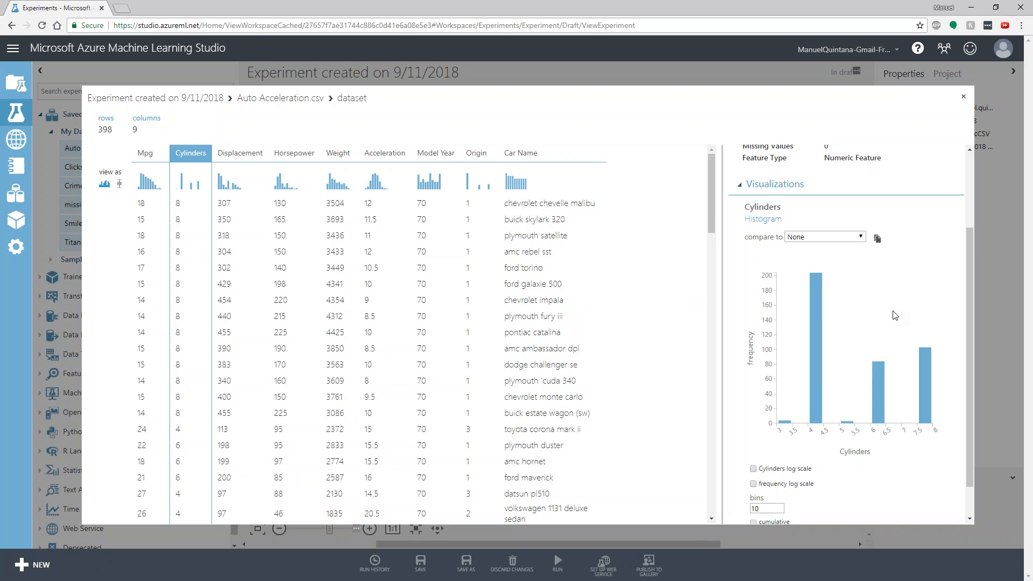
{"action": "scroll", "coordinate": [895, 314], "scroll_direction": "up", "scroll_amount": 2}
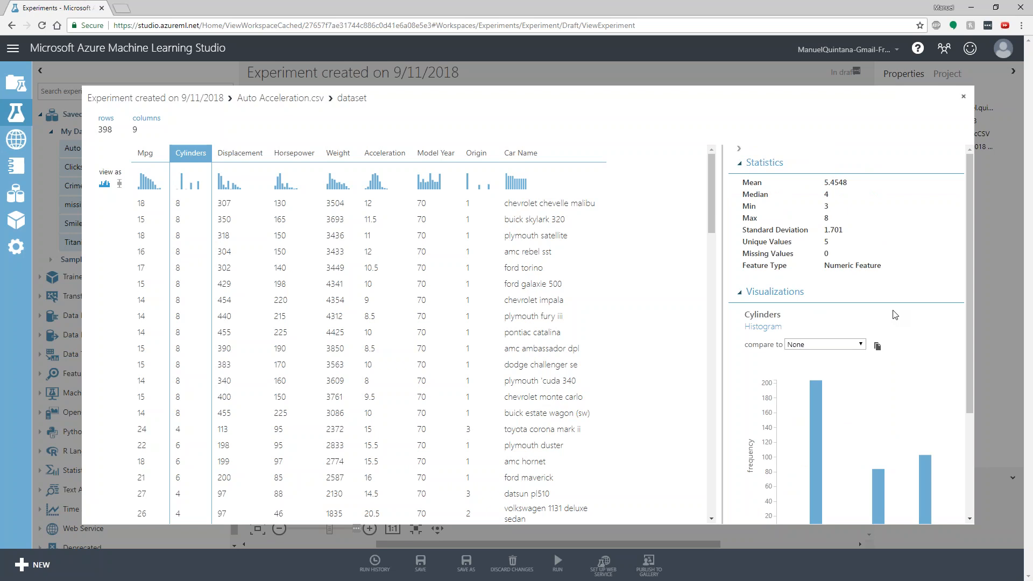
Step: Review the Horsepower column's statistics and its scatter plot against Cylinders, and close the dataset visualization
{"action": "left_click", "coordinate": [303, 155]}
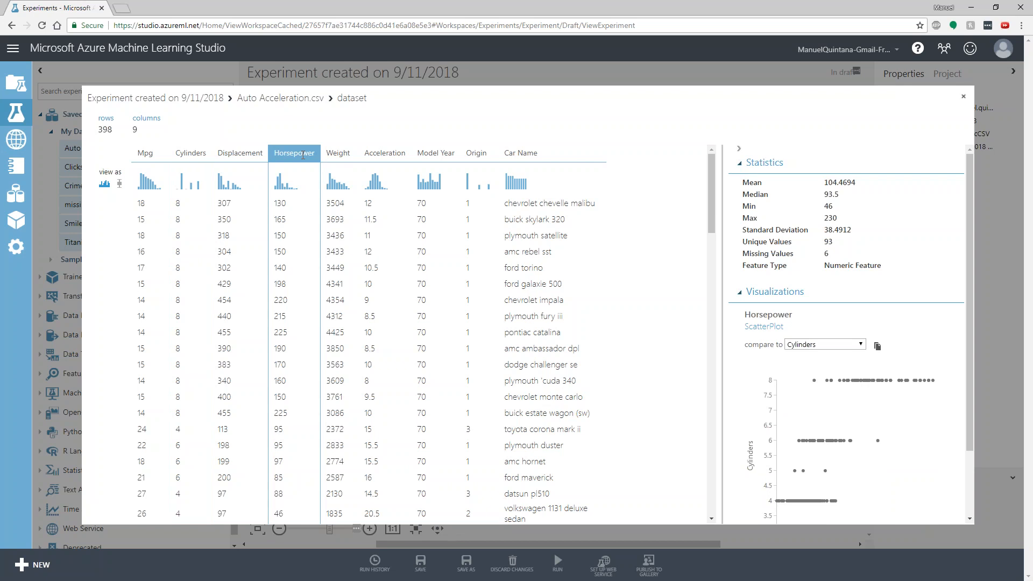
{"action": "scroll", "coordinate": [904, 399], "scroll_direction": "down", "scroll_amount": 2}
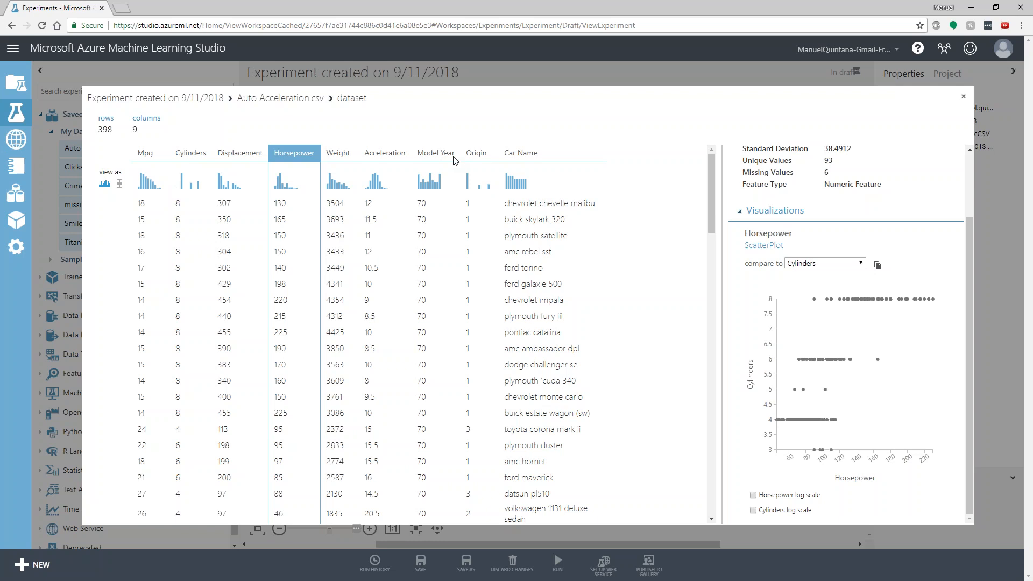
{"action": "left_click", "coordinate": [963, 99]}
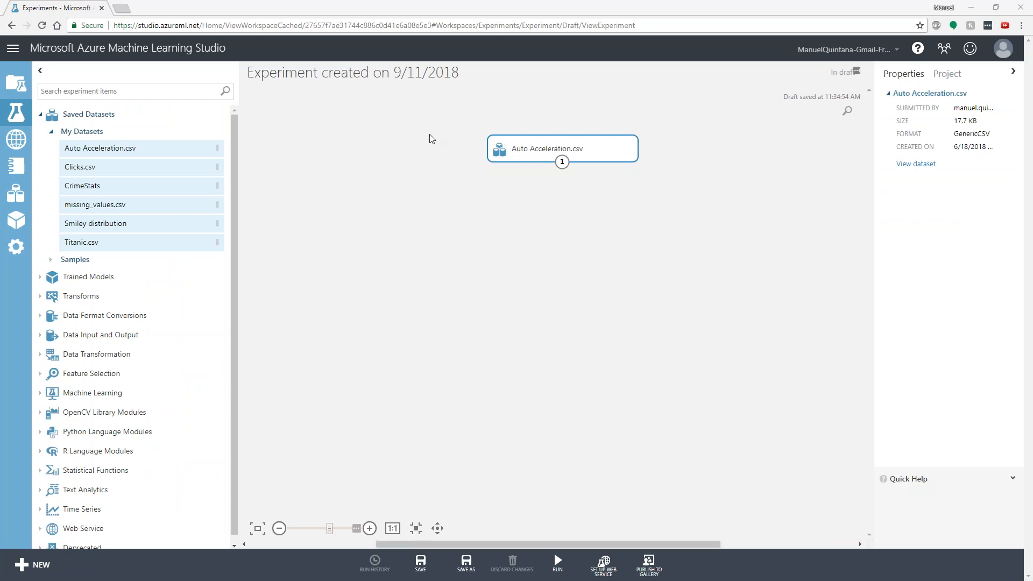
Step: Visualize the Auto Acceleration.csv dataset again, compare Model Year to Acceleration in a scatter plot, and close the view
{"action": "left_click", "coordinate": [559, 163]}
{"action": "right_click", "coordinate": [560, 164]}
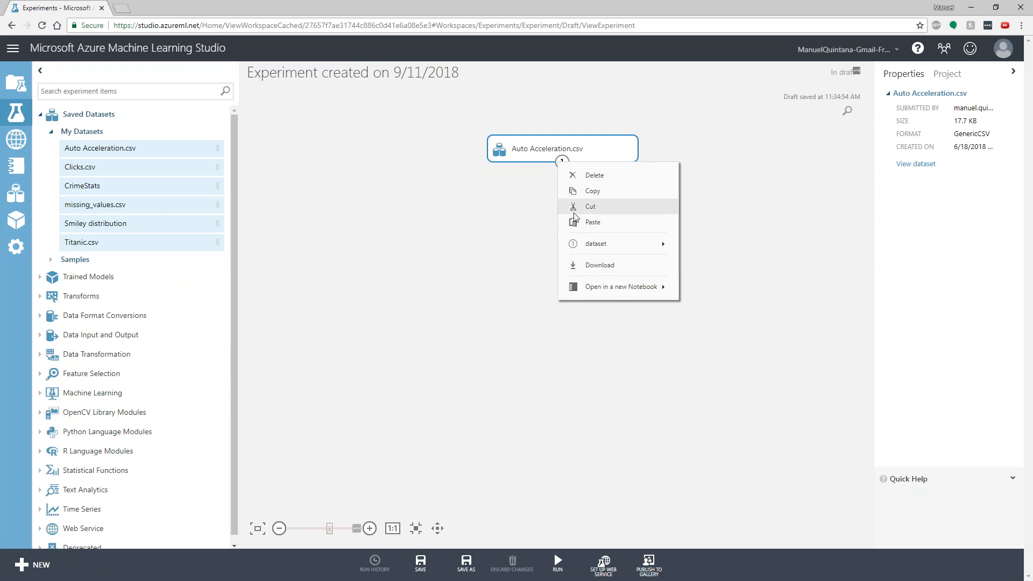
{"action": "left_click", "coordinate": [549, 192]}
{"action": "left_click", "coordinate": [561, 159]}
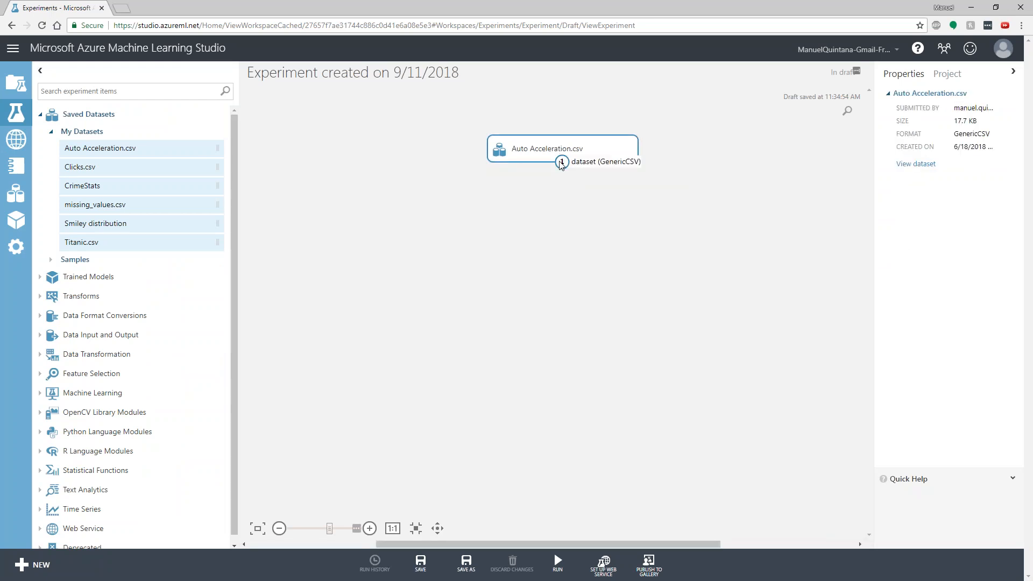
{"action": "right_click", "coordinate": [561, 163]}
{"action": "left_click", "coordinate": [583, 195]}
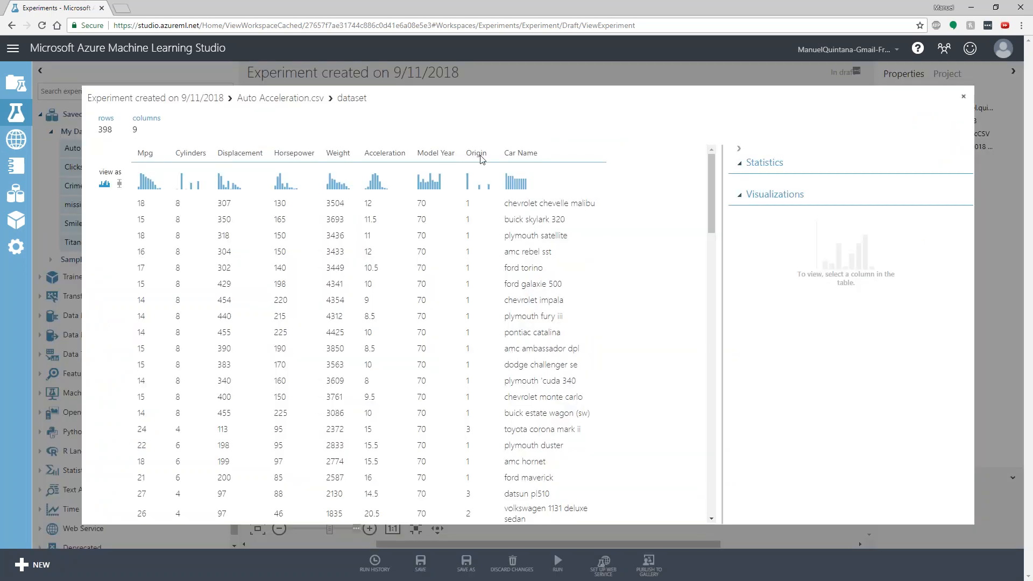
{"action": "left_click", "coordinate": [477, 154]}
{"action": "left_click", "coordinate": [449, 154]}
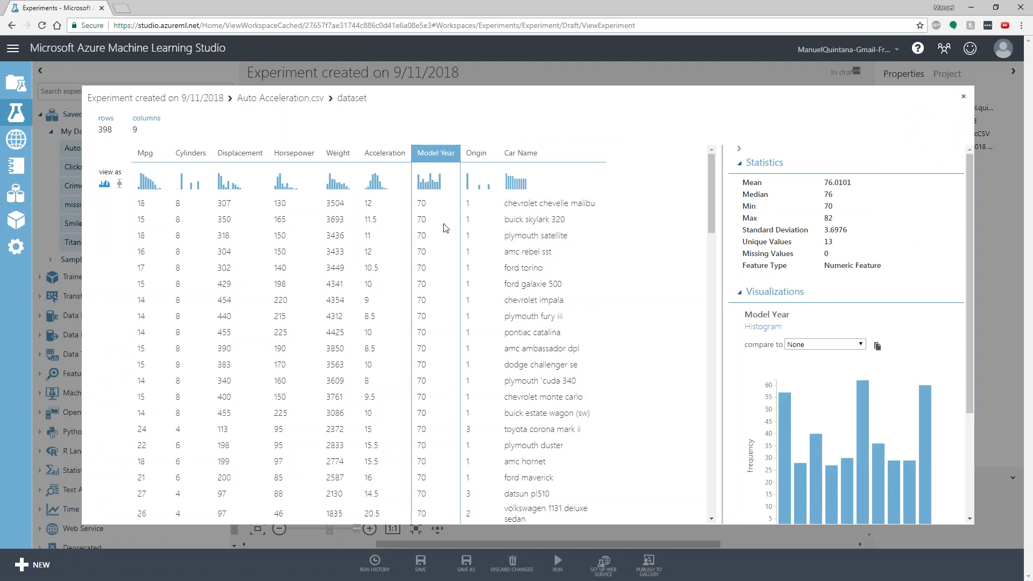
{"action": "left_click", "coordinate": [801, 350]}
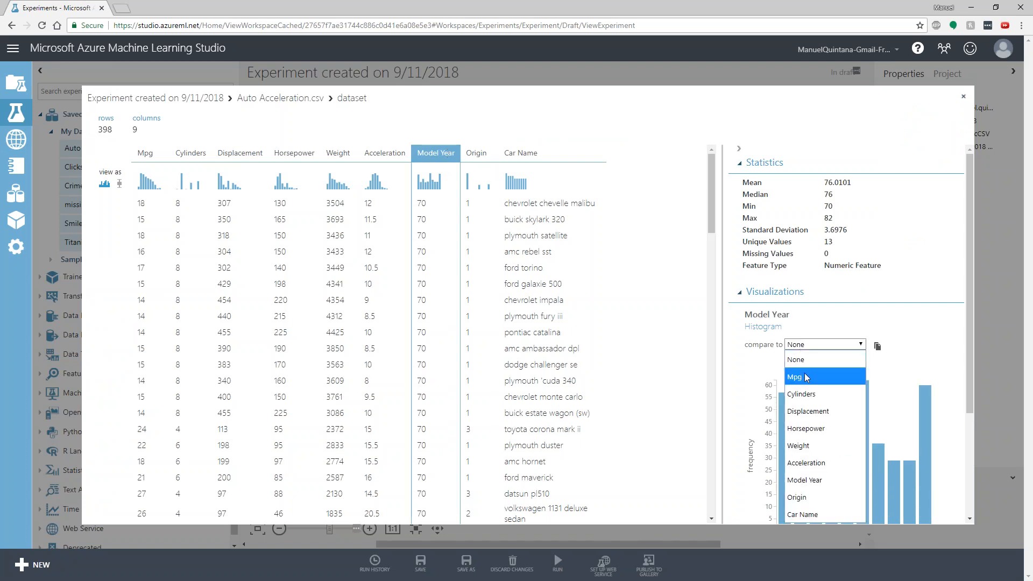
{"action": "left_click", "coordinate": [812, 461]}
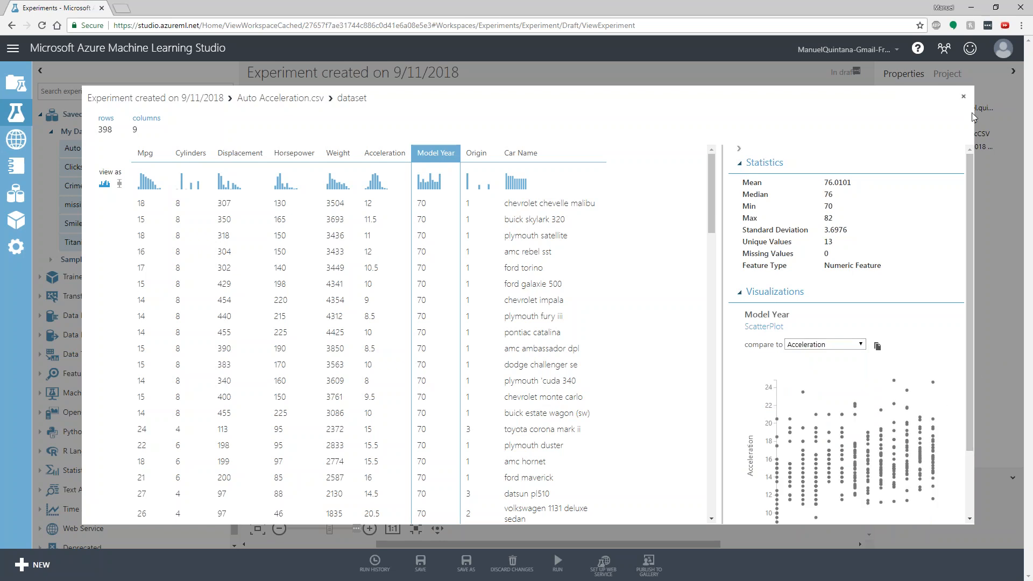
{"action": "left_click", "coordinate": [964, 97]}
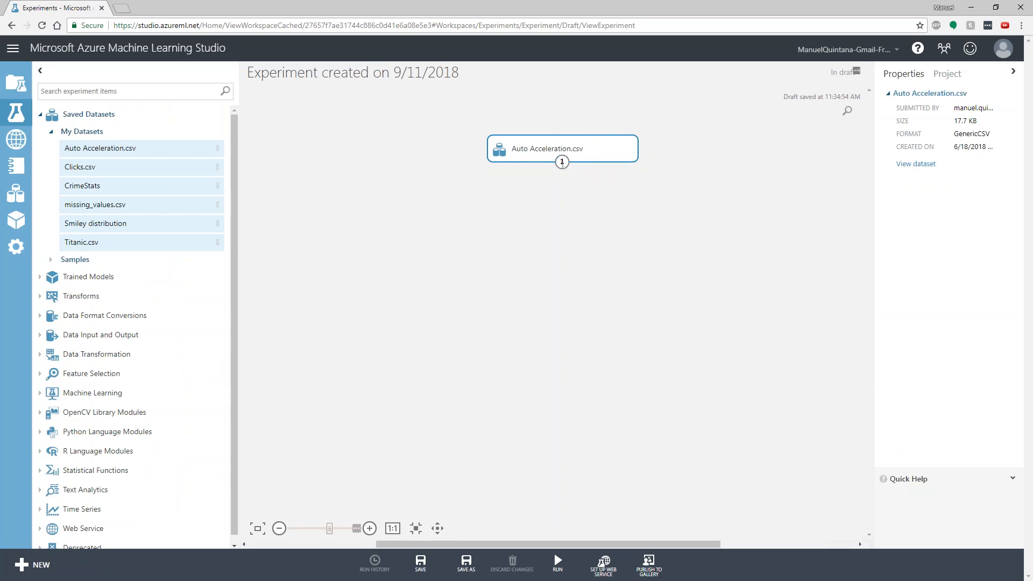
Step: Reopen the dataset visualization, examine the Origin column compared to Acceleration in a scatter plot, and close the view
{"action": "right_click", "coordinate": [562, 166]}
{"action": "left_click", "coordinate": [583, 190]}
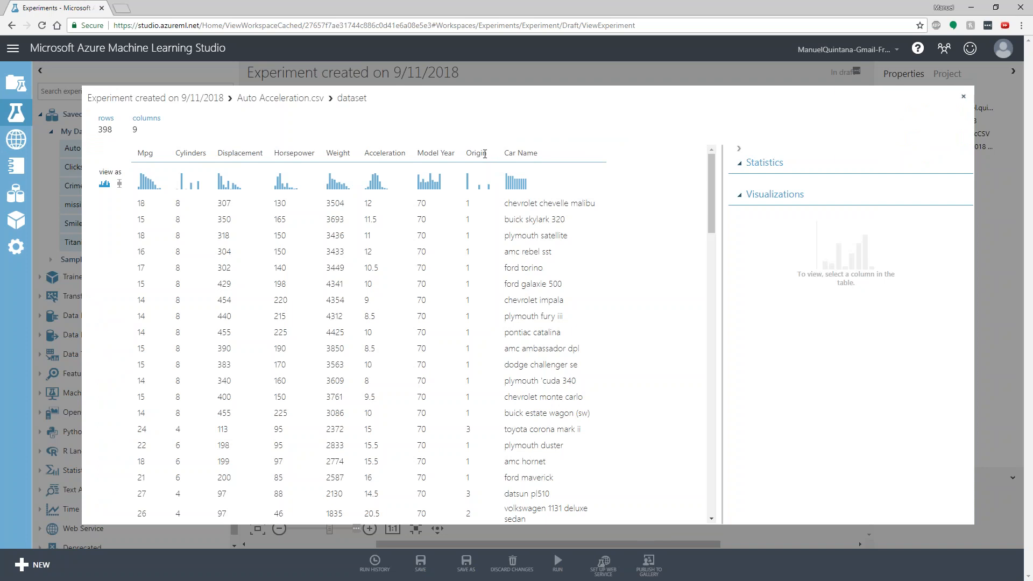
{"action": "left_click", "coordinate": [485, 154]}
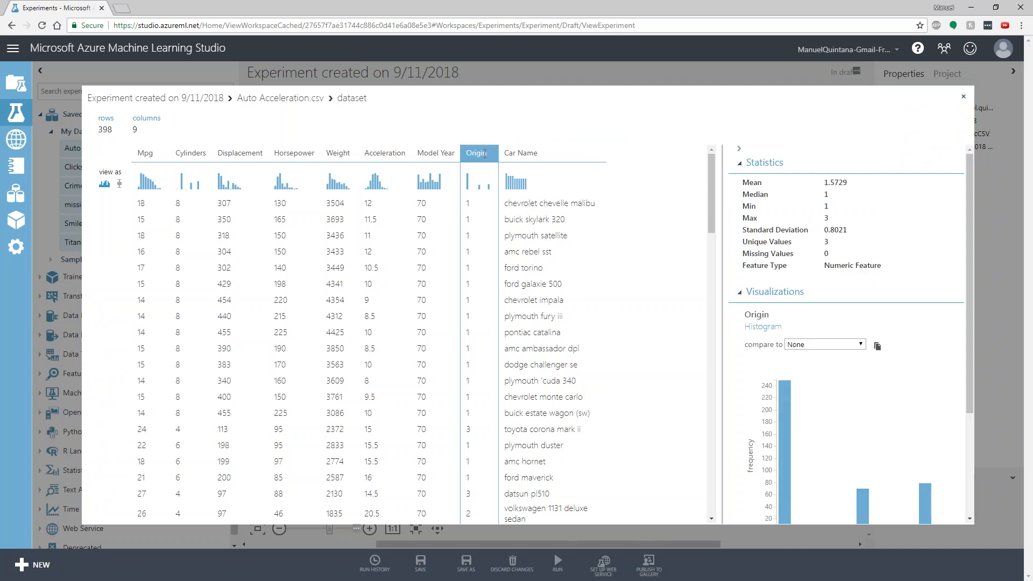
{"action": "left_click", "coordinate": [829, 345]}
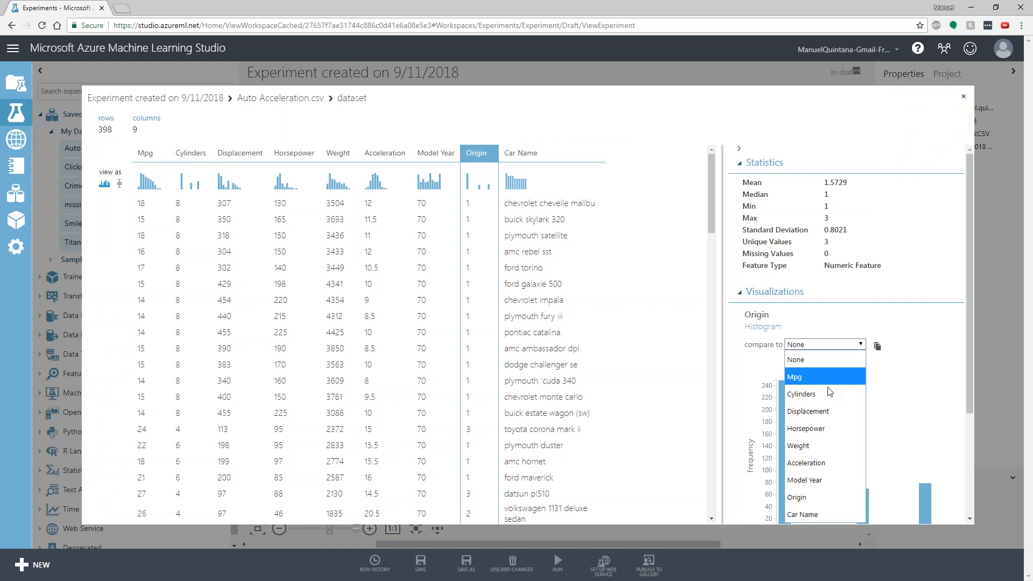
{"action": "left_click", "coordinate": [832, 463]}
{"action": "scroll", "coordinate": [847, 445], "scroll_direction": "down", "scroll_amount": 2}
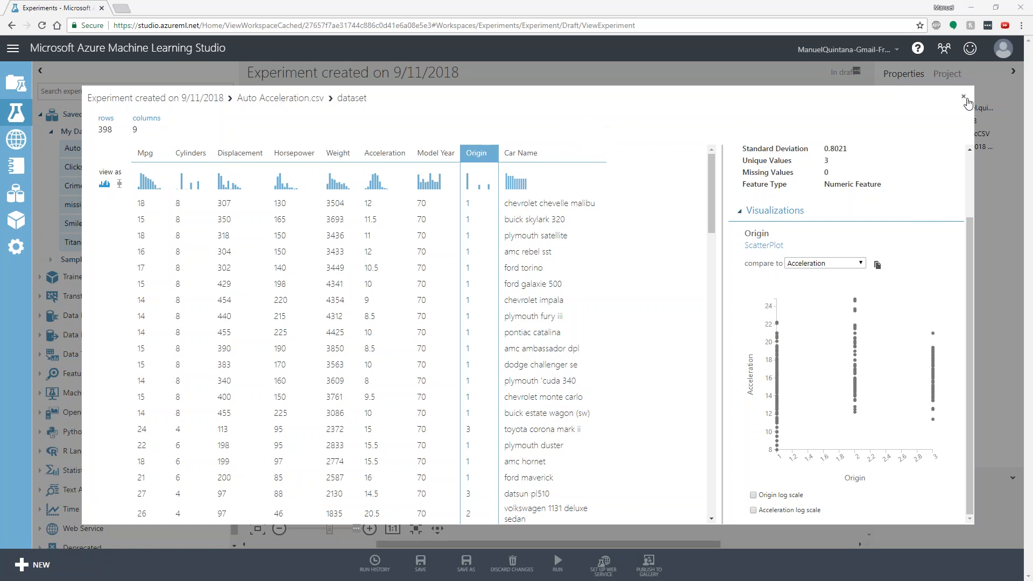
{"action": "left_click", "coordinate": [964, 97]}
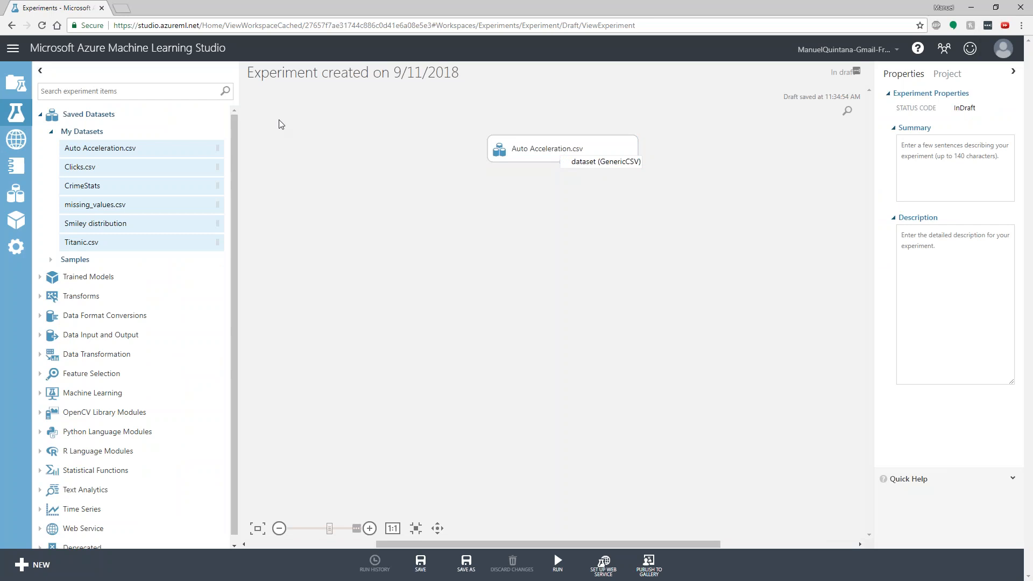
Step: Search the experiment items for "select co", place Select Columns in Dataset below Auto Acceleration.csv, and connect the dataset's output to its input
{"action": "left_click", "coordinate": [42, 116]}
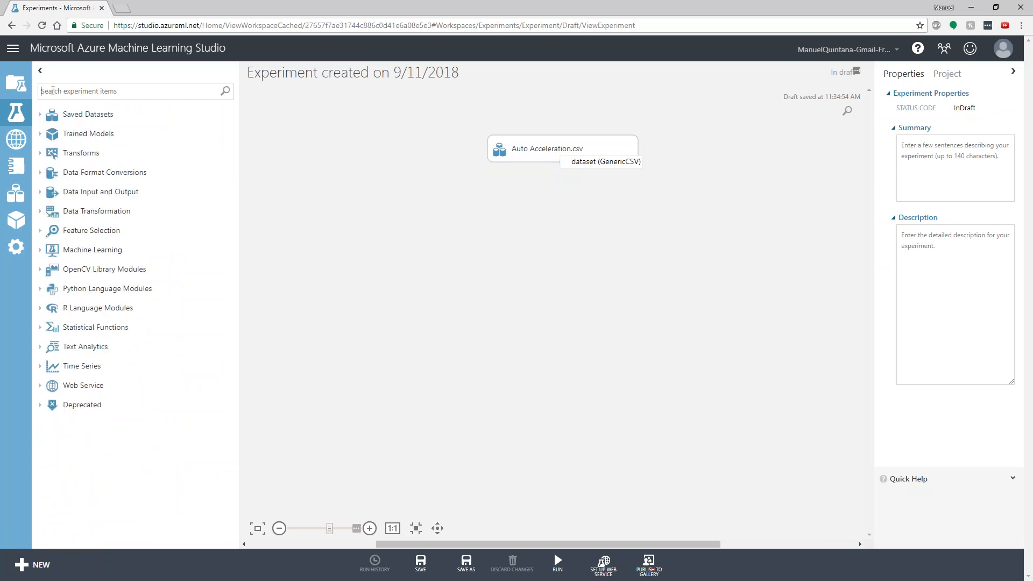
{"action": "type", "text": "sl"}
{"action": "key", "text": "BackSpace"}
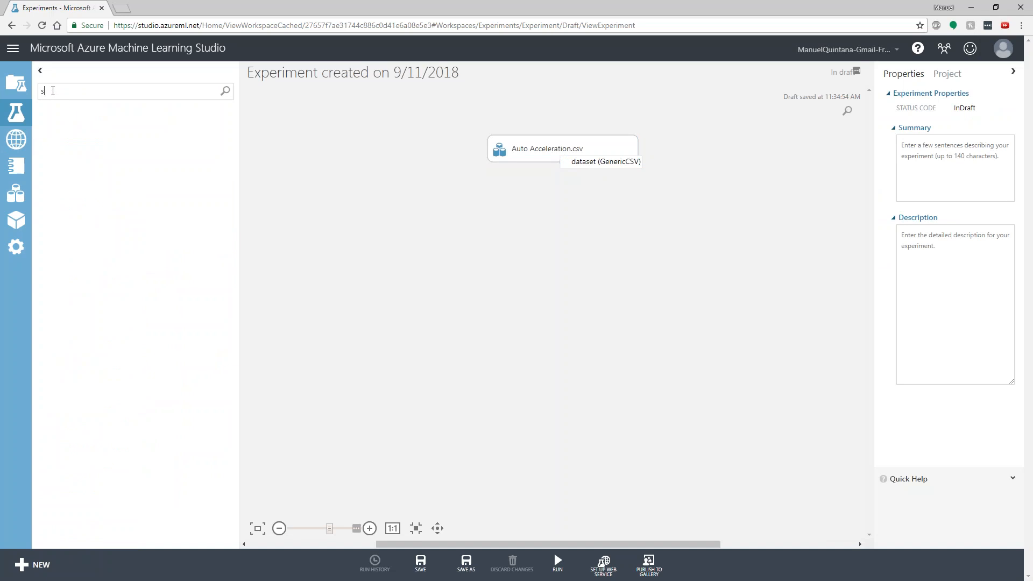
{"action": "type", "text": "elect co"}
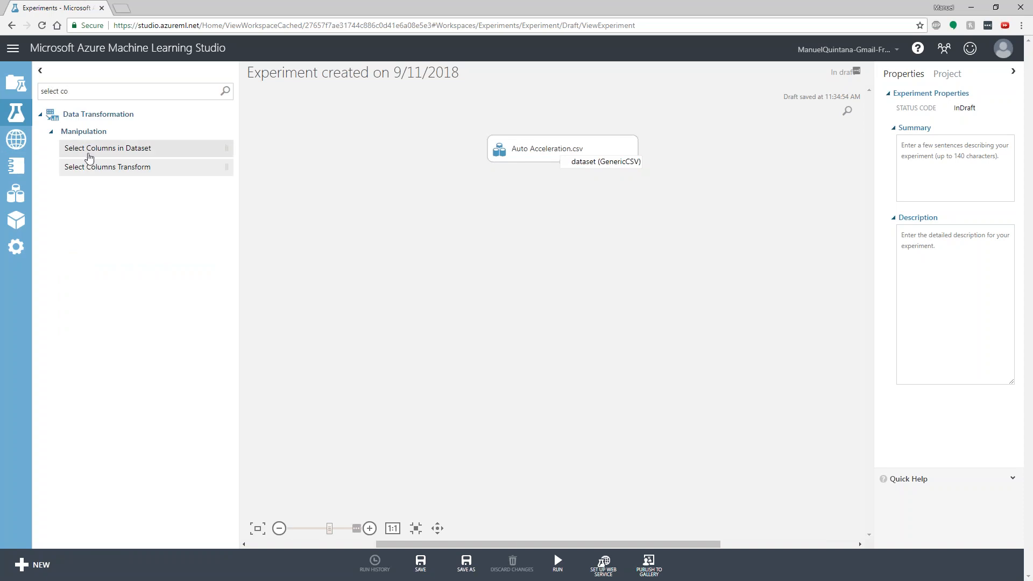
{"action": "left_click_drag", "start_coordinate": [98, 157], "coordinate": [555, 215]}
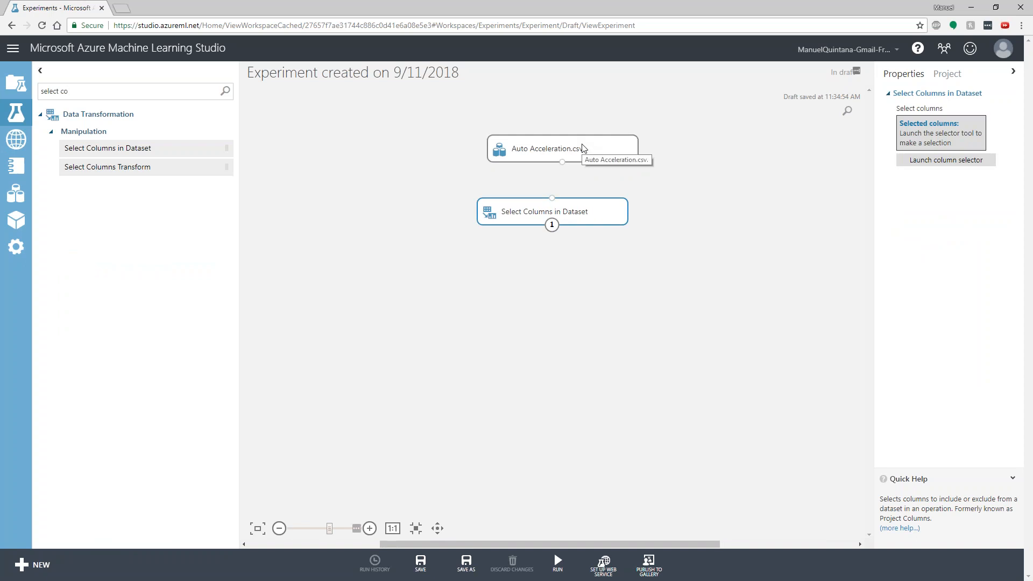
{"action": "left_click_drag", "start_coordinate": [562, 162], "coordinate": [552, 204]}
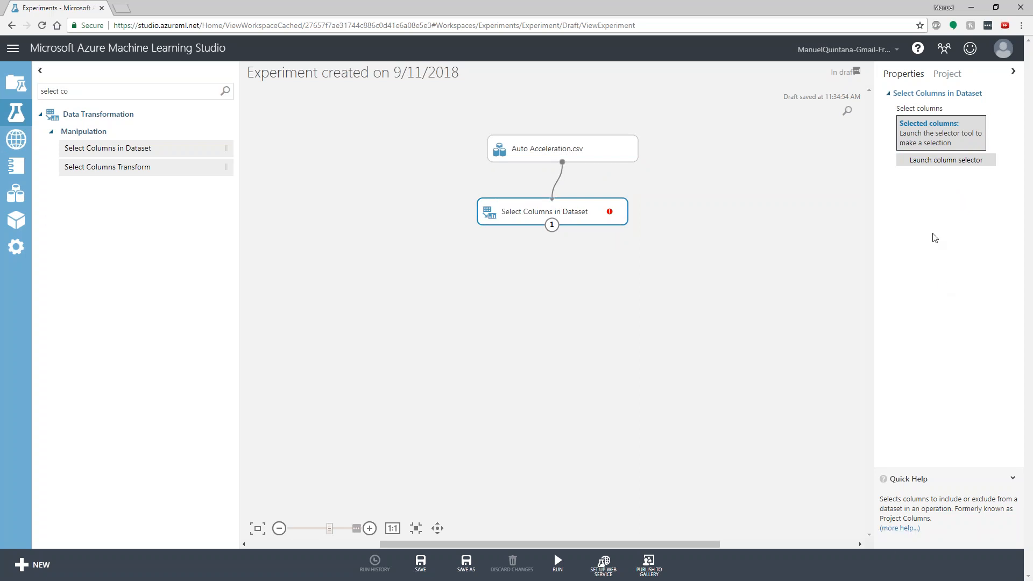
Step: Configure the Select Columns in Dataset rules to begin with all columns and exclude the Model Year and Origin column names
{"action": "left_click", "coordinate": [946, 160]}
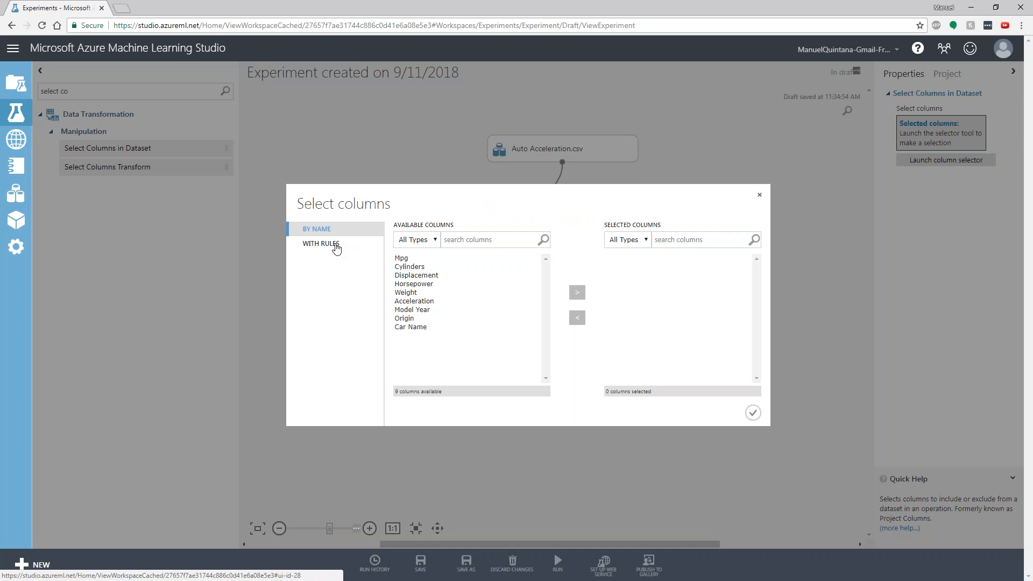
{"action": "left_click", "coordinate": [337, 248]}
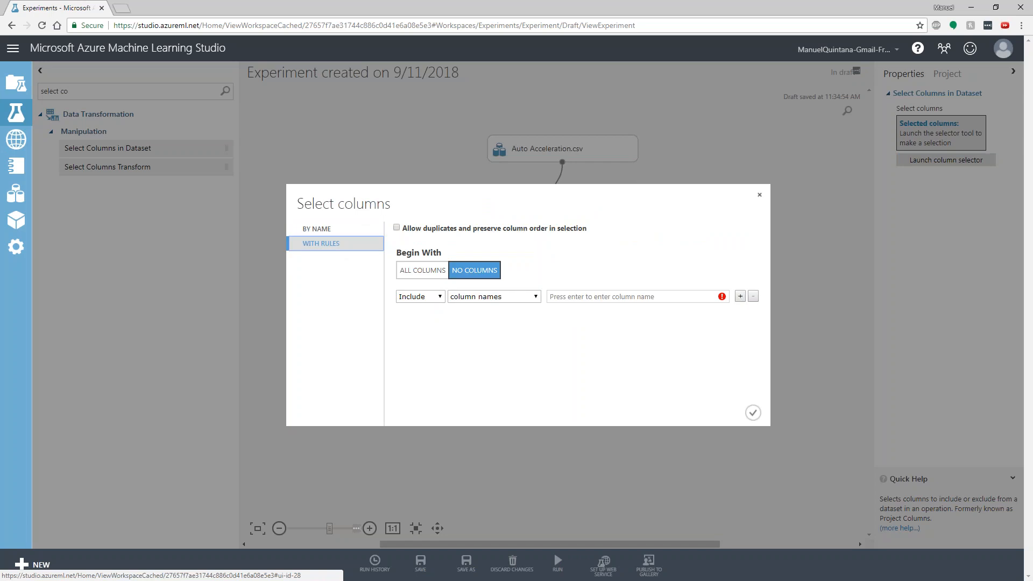
{"action": "left_click", "coordinate": [407, 270]}
{"action": "left_click", "coordinate": [417, 298]}
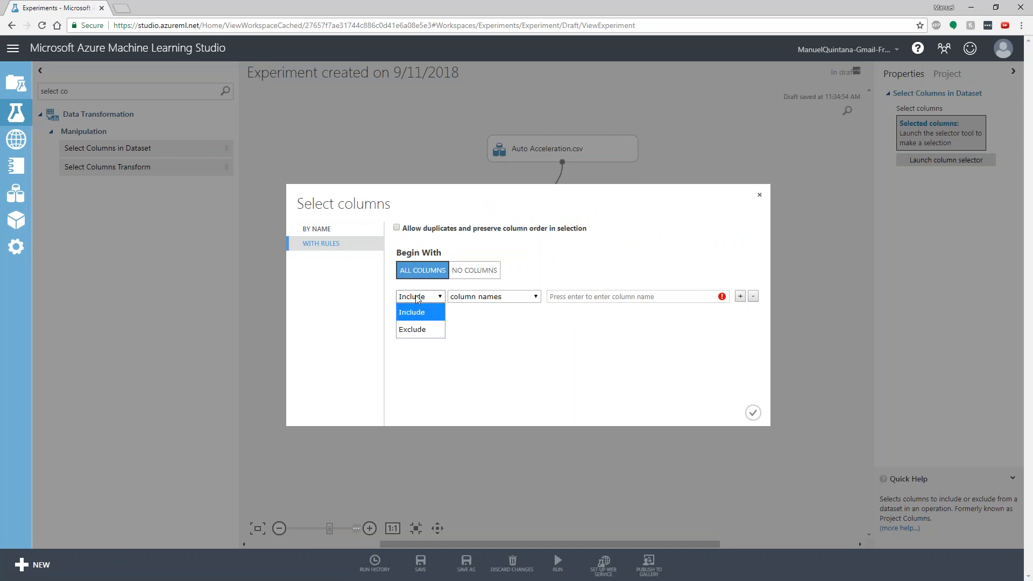
{"action": "left_click", "coordinate": [420, 329]}
{"action": "left_click", "coordinate": [573, 297]}
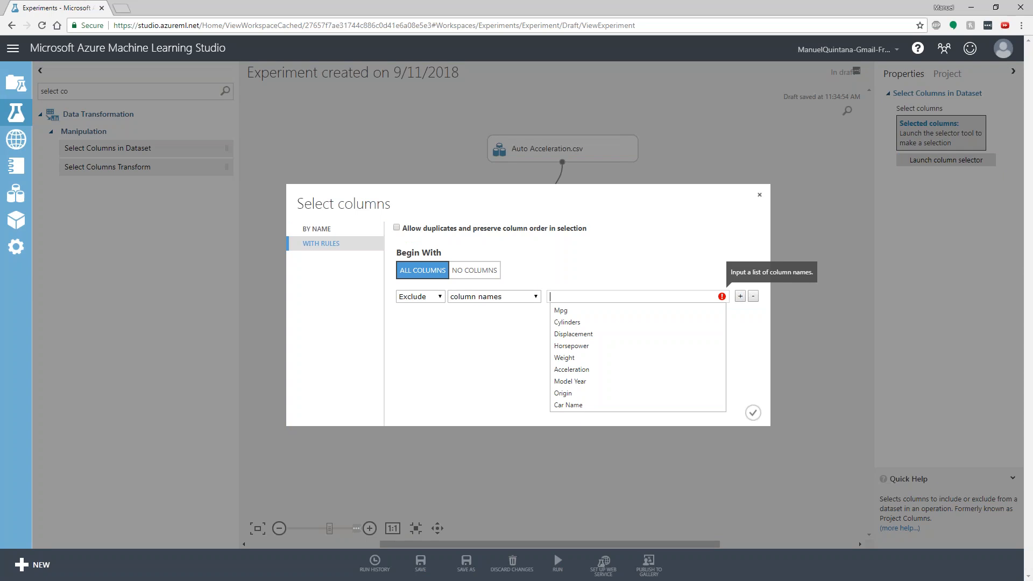
{"action": "left_click", "coordinate": [573, 381]}
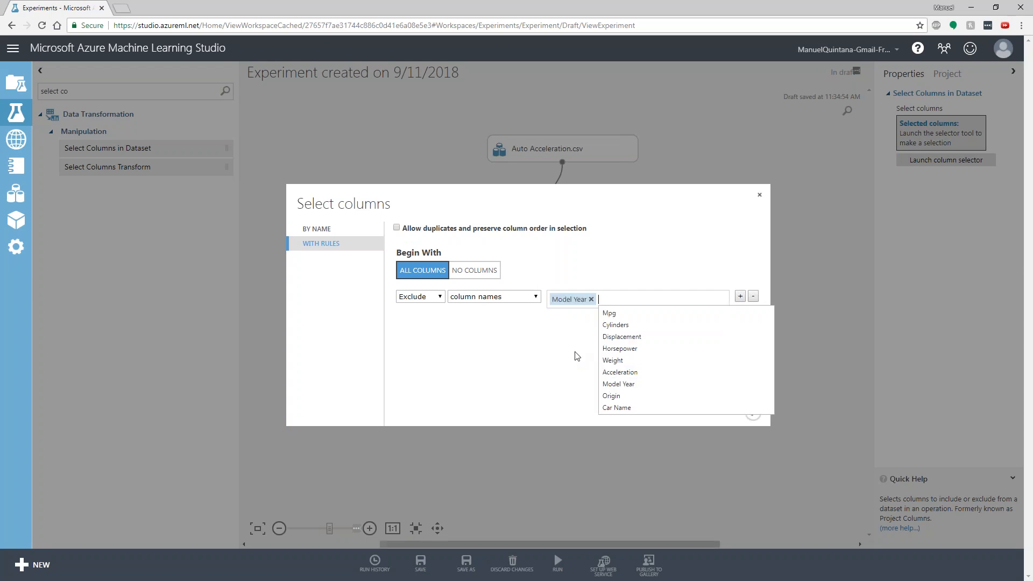
{"action": "left_click", "coordinate": [608, 396]}
{"action": "left_click", "coordinate": [627, 405]}
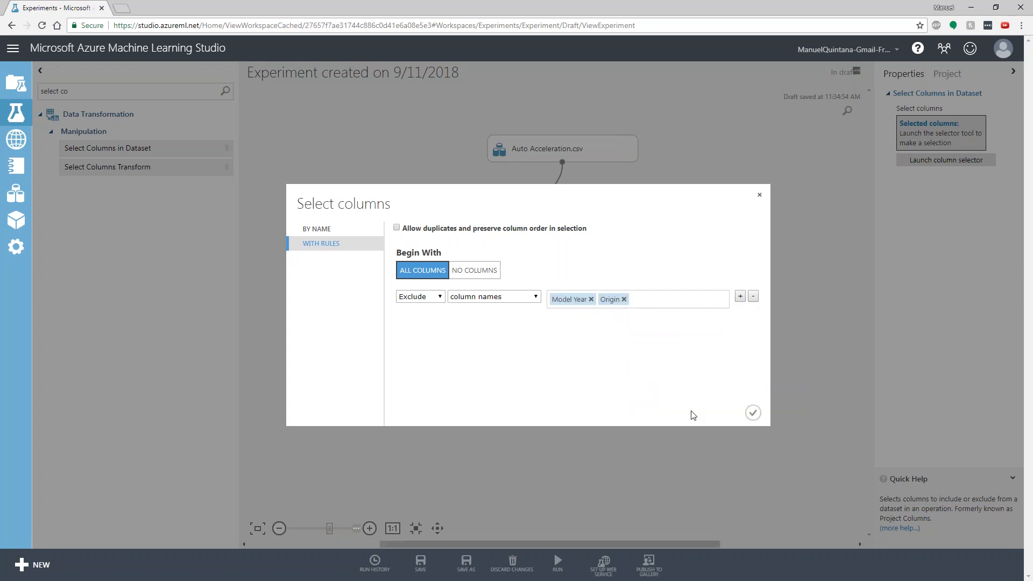
{"action": "left_click", "coordinate": [753, 410]}
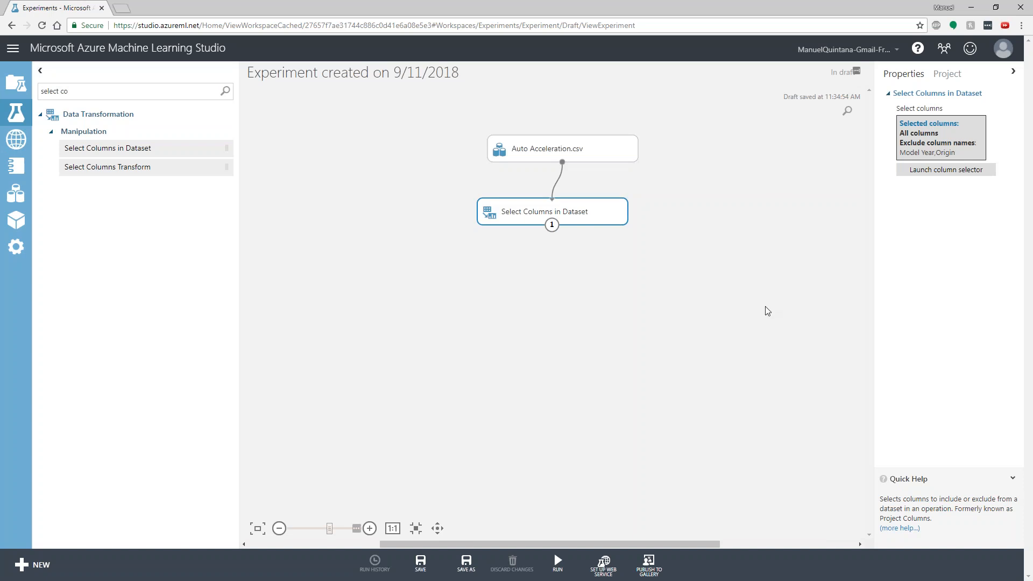
Step: Run the experiment, visualize the Select Columns in Dataset results, review the Car Name column's statistics, and close the view
{"action": "mouse_move", "coordinate": [577, 575]}
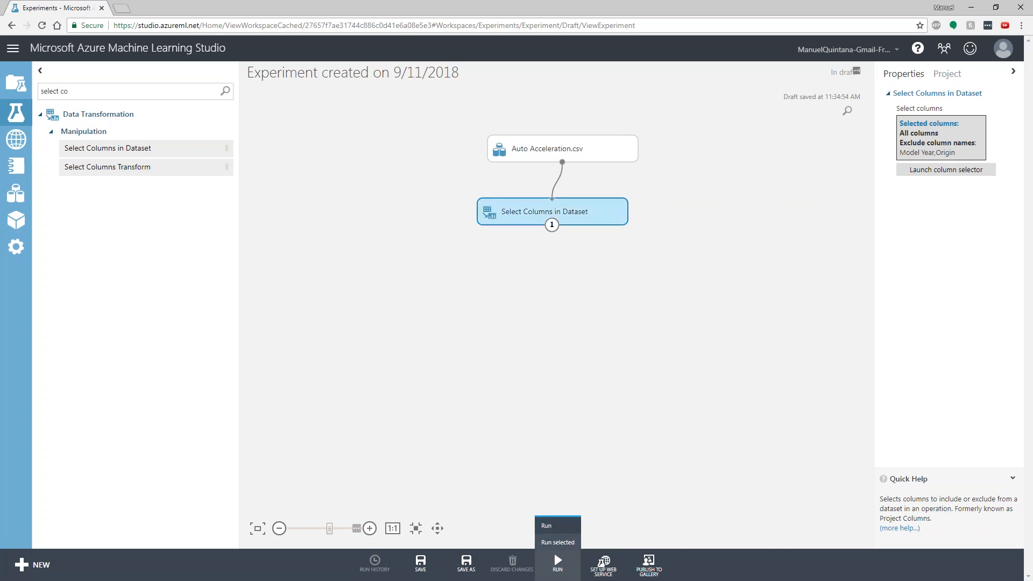
{"action": "left_click", "coordinate": [560, 528]}
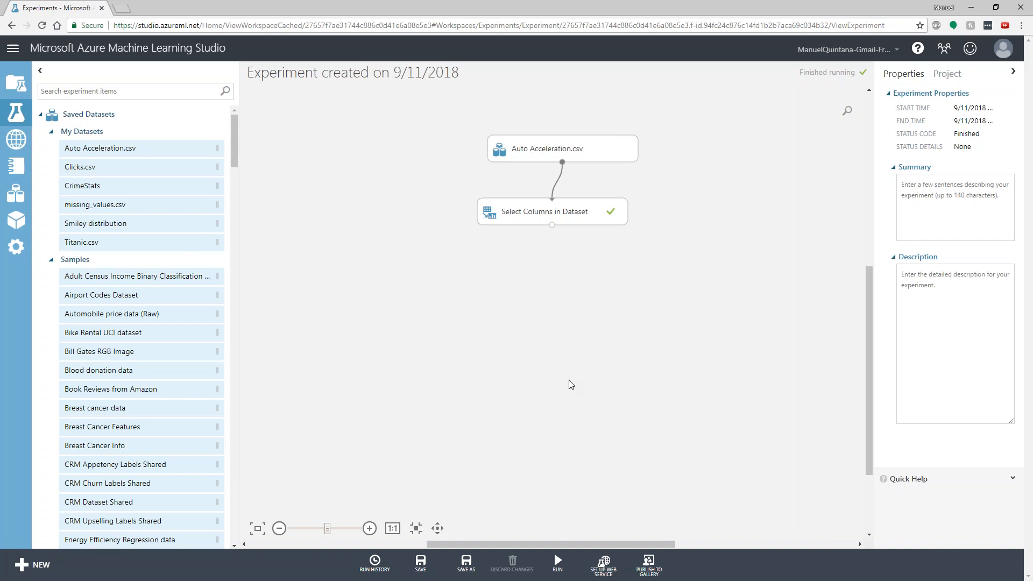
{"action": "left_click", "coordinate": [551, 223]}
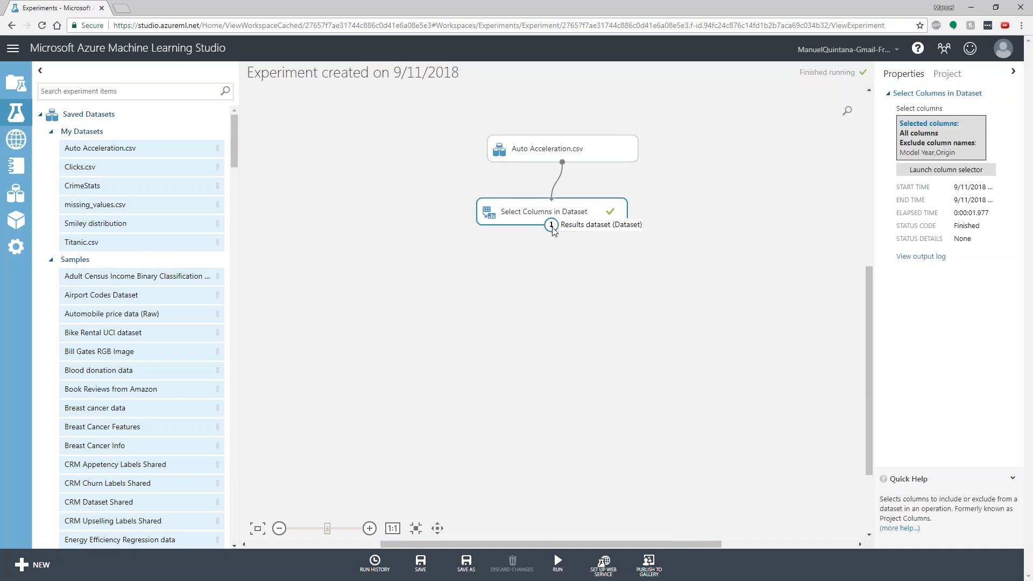
{"action": "right_click", "coordinate": [553, 230]}
{"action": "left_click", "coordinate": [588, 303]}
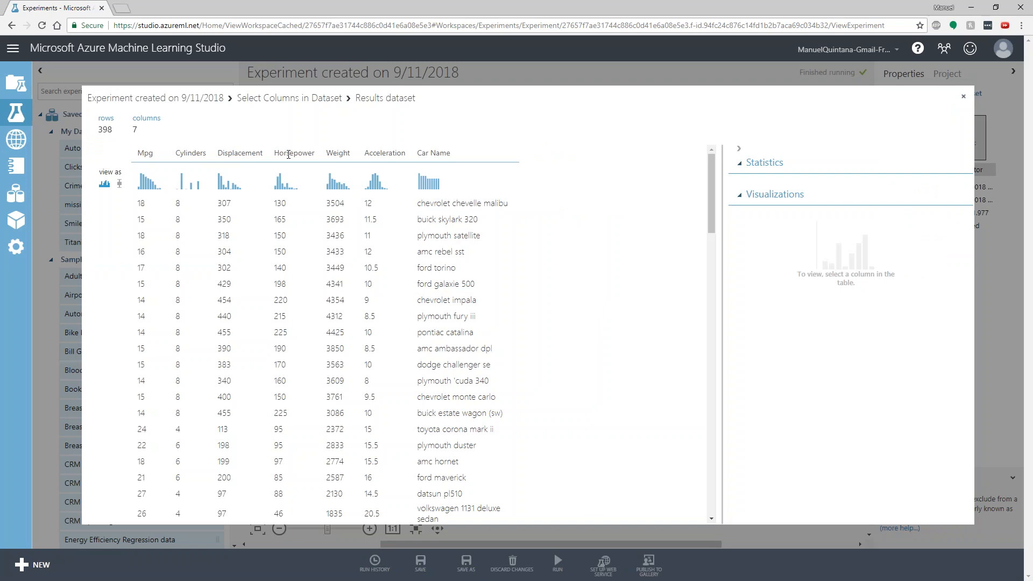
{"action": "left_click", "coordinate": [434, 152]}
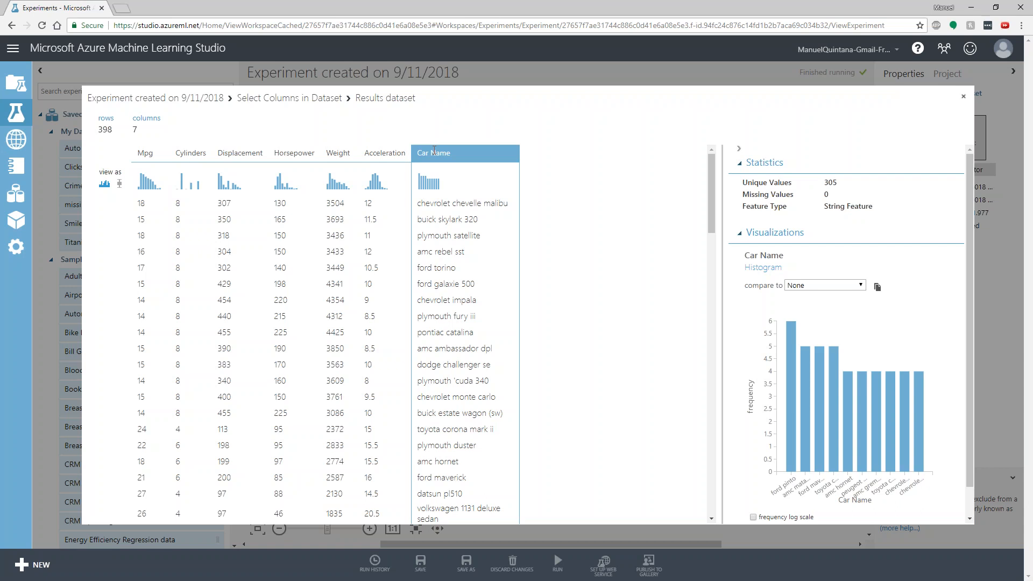
{"action": "left_click", "coordinate": [963, 100]}
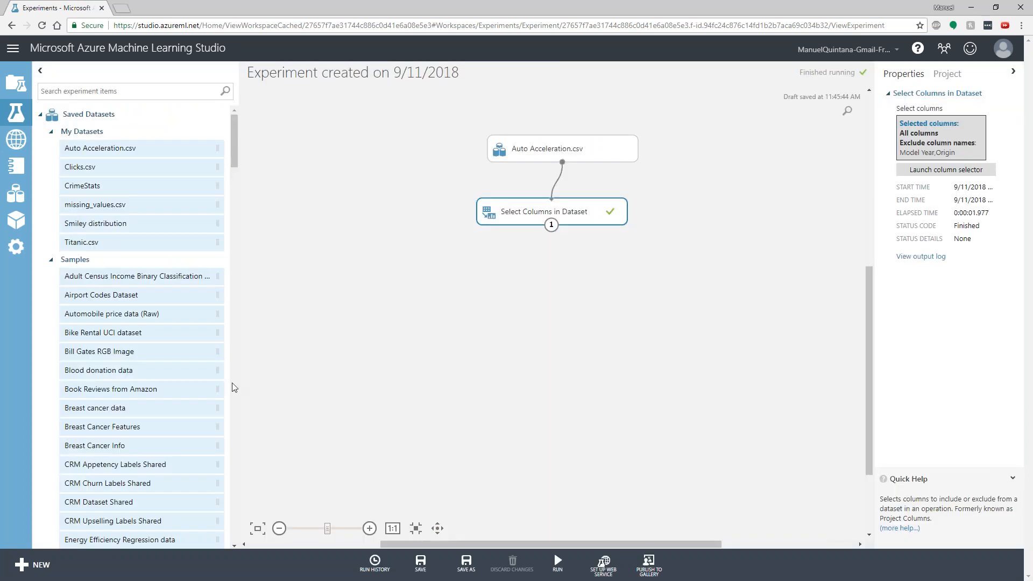
Step: Search the experiment items for "execute", place Execute R Script below Select Columns in Dataset, and connect the columns' output to its first input
{"action": "left_click", "coordinate": [423, 291]}
{"action": "left_click", "coordinate": [132, 91]}
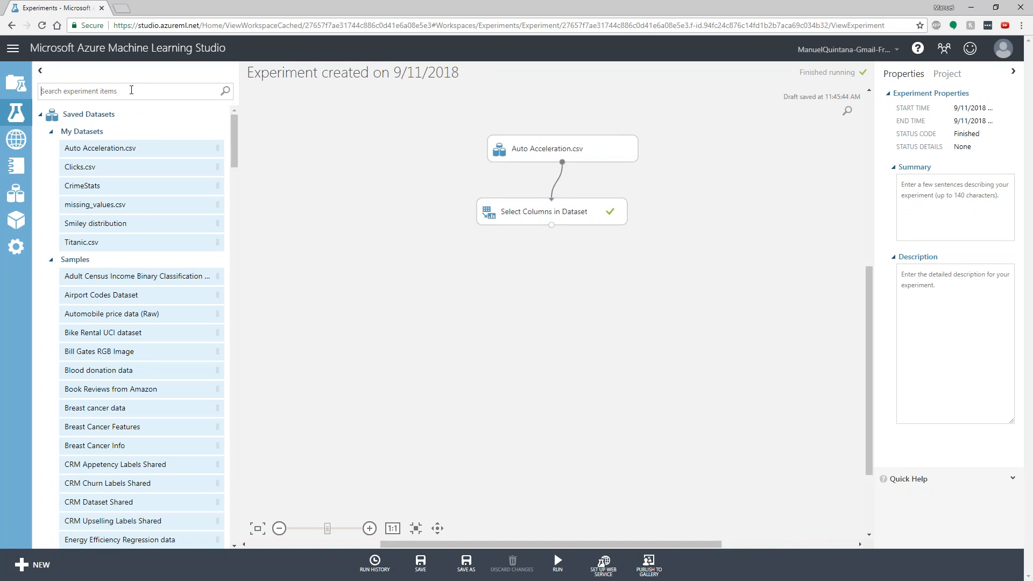
{"action": "type", "text": "execute"}
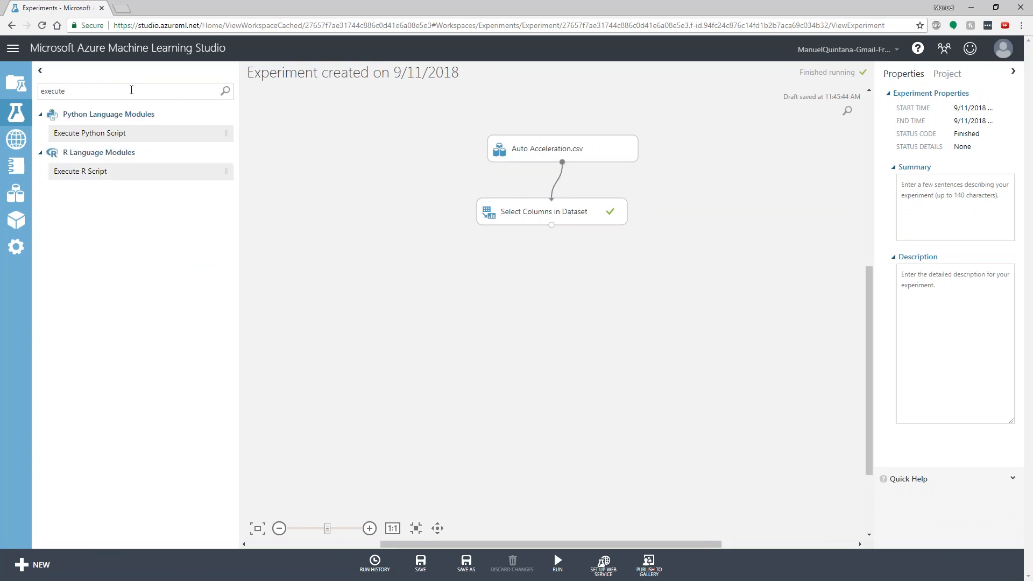
{"action": "left_click_drag", "start_coordinate": [118, 178], "coordinate": [575, 289]}
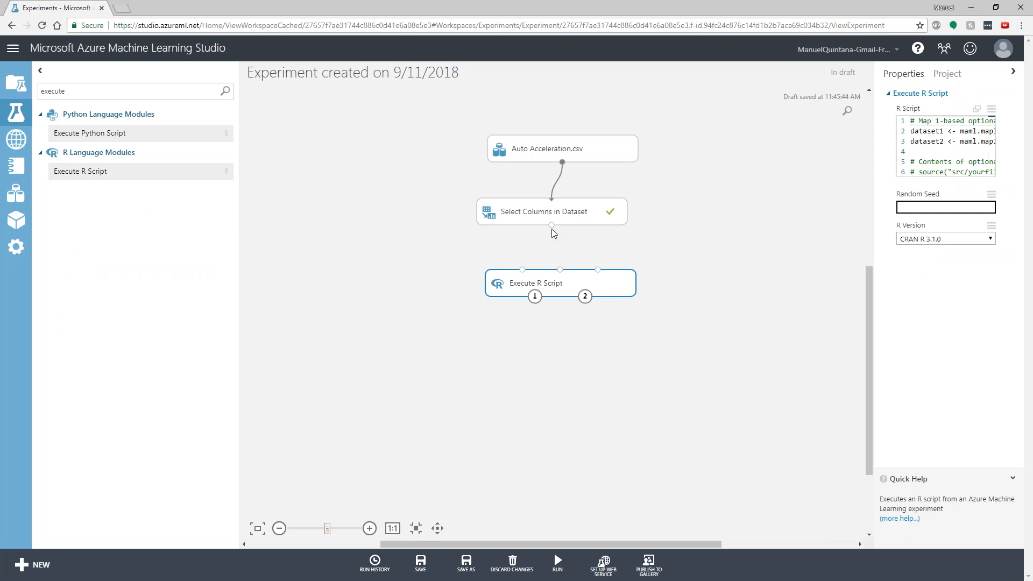
{"action": "left_click_drag", "start_coordinate": [551, 226], "coordinate": [523, 271]}
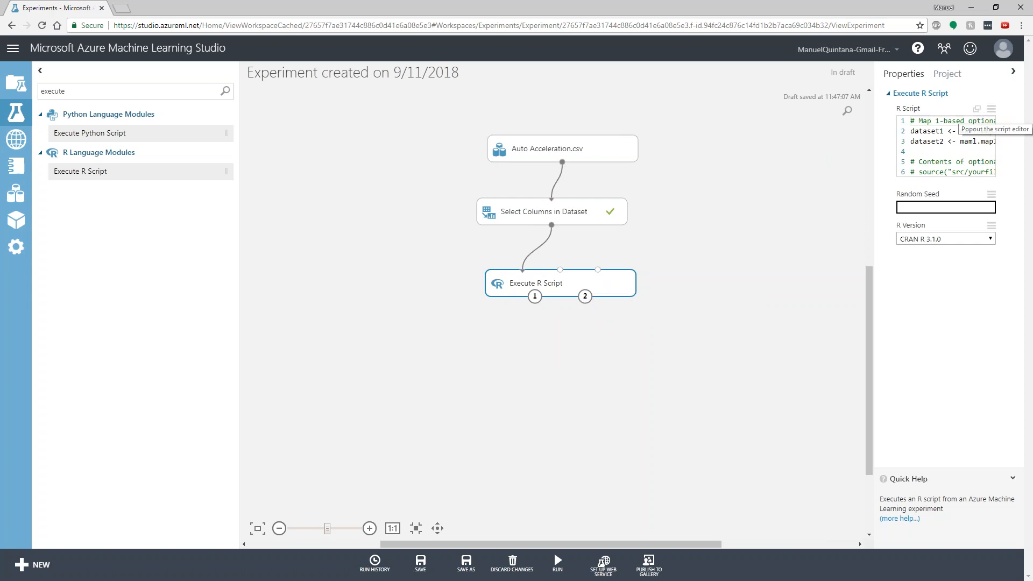
Step: Replace the R script with code that splits Car Name at the first space into d$Manf, standardizes manufacturer names, sets it to categorical, and outputs d
{"action": "left_click", "coordinate": [979, 111]}
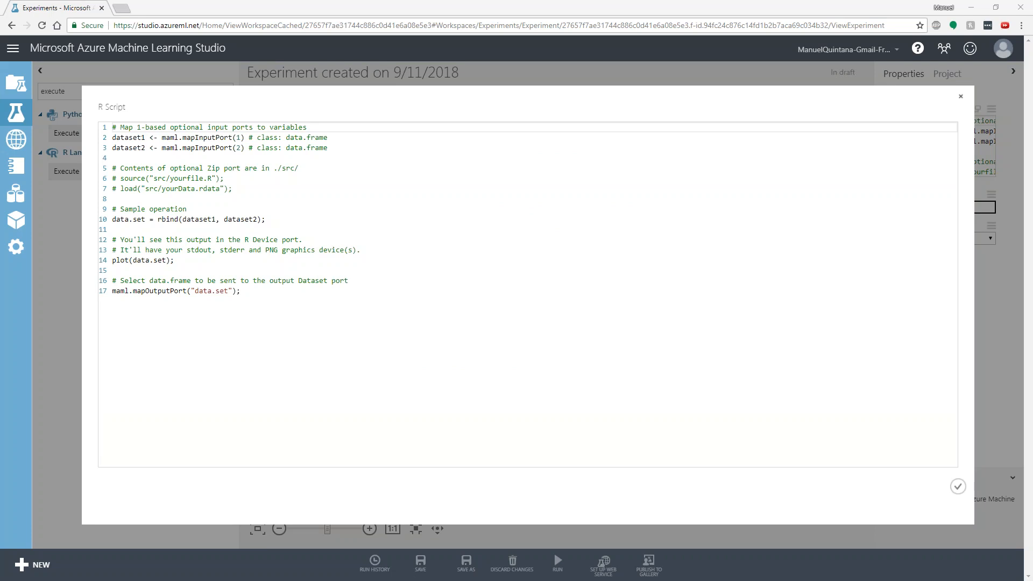
{"action": "left_click_drag", "start_coordinate": [293, 292], "coordinate": [3, 107]}
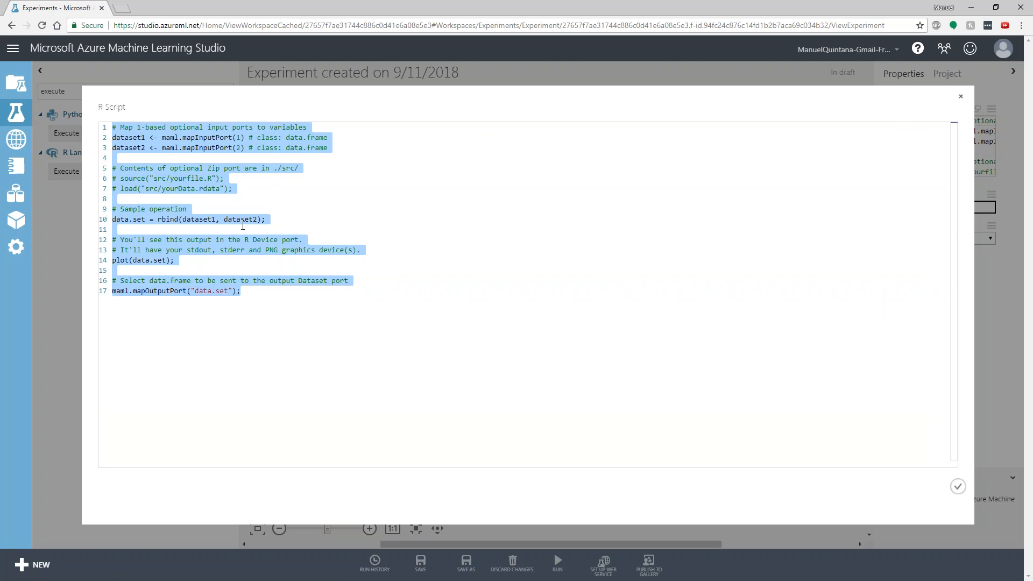
{"action": "type", "text": "# Map 1-based optional input ports to variables d <- maml.mapInputPort(1)  #Split on first space d$Manf <- substr(d[,c(\"Car Name\")] , 1, regexpr(' ', d[,c(\"Car Name\")])-1)  #Perform data quality d$Manf <- ifelse(d$Manf=='datsun', 'nissan',d$Manf) d$Manf <- ifelse(d$Manf=='chevy', 'chevrolet',d$Manf) d$Manf <- ifelse(d$Manf=='toyouta', 'toyota',d$Manf) d$Manf <- ifelse(d$Manf=='maxda', 'mazda',d$Manf) d$Manf <- ifelse(d$Manf=='chevroelt', 'chevrolet',d$Manf) d$Manf <- ifelse(d$Manf=='vw', 'volkswagen',d$Manf) d$Manf <- ifelse(d$Manf=='mercedes-benz', 'mercedes',d$Manf) d$Manf <- ifelse(d$Manf=='vokswagen', 'volkswagen',d$Manf)  #Set to categorical d$Manf <- as.factor(d$Manf)    # Select data.frame to be sent to the output Dataset port maml.mapOutputPort(\"d\");"}
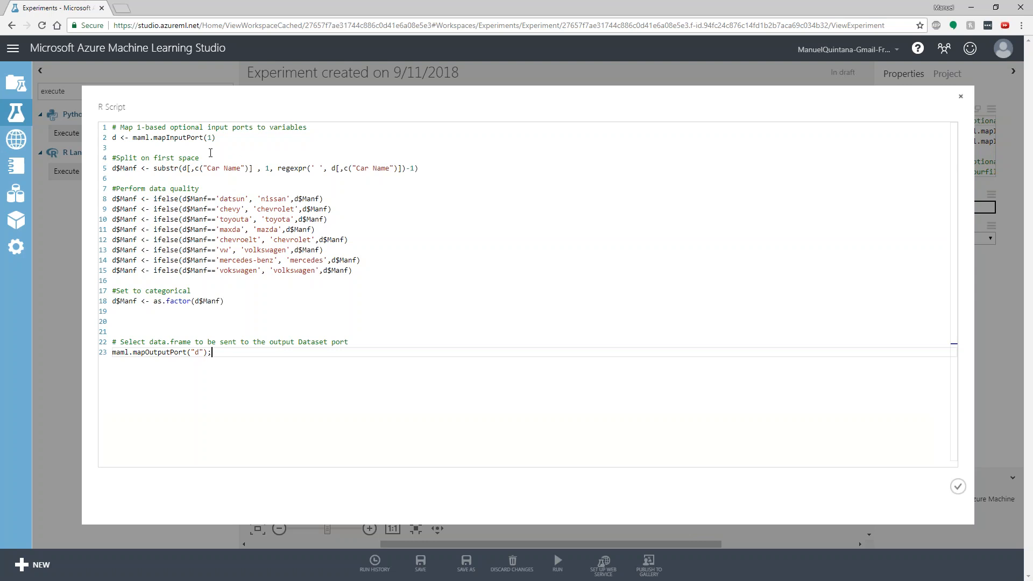
{"action": "left_click", "coordinate": [240, 303]}
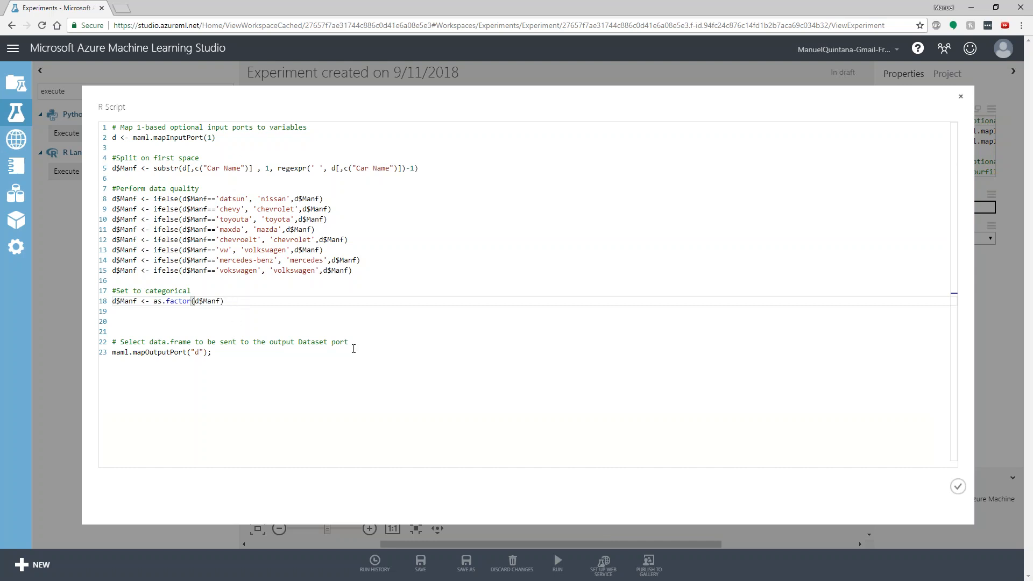
{"action": "left_click", "coordinate": [961, 487]}
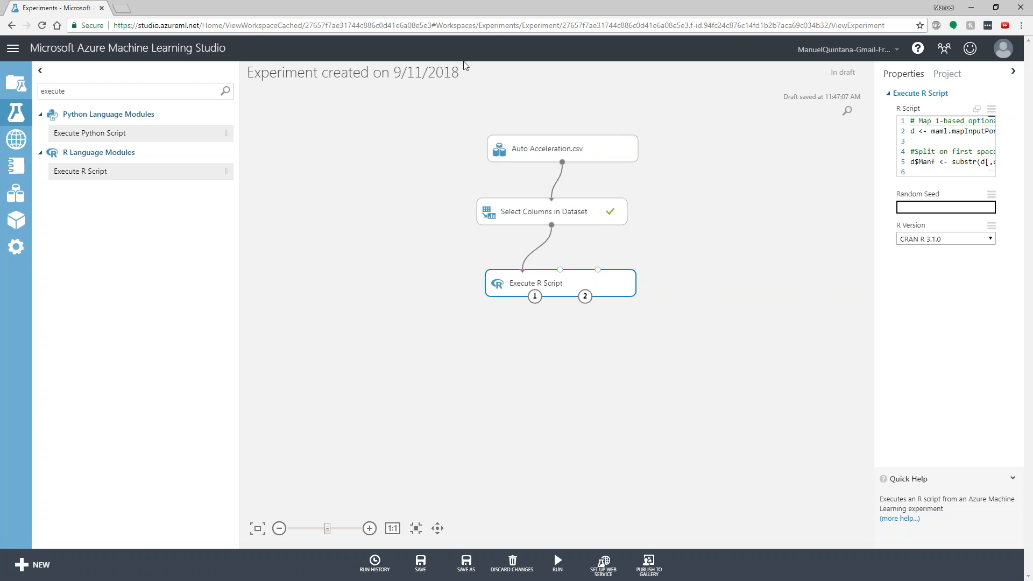
Step: Run the experiment, visualize the Execute R Script result dataset, and compare Acceleration to Manf in a multi-box plot
{"action": "mouse_move", "coordinate": [550, 579]}
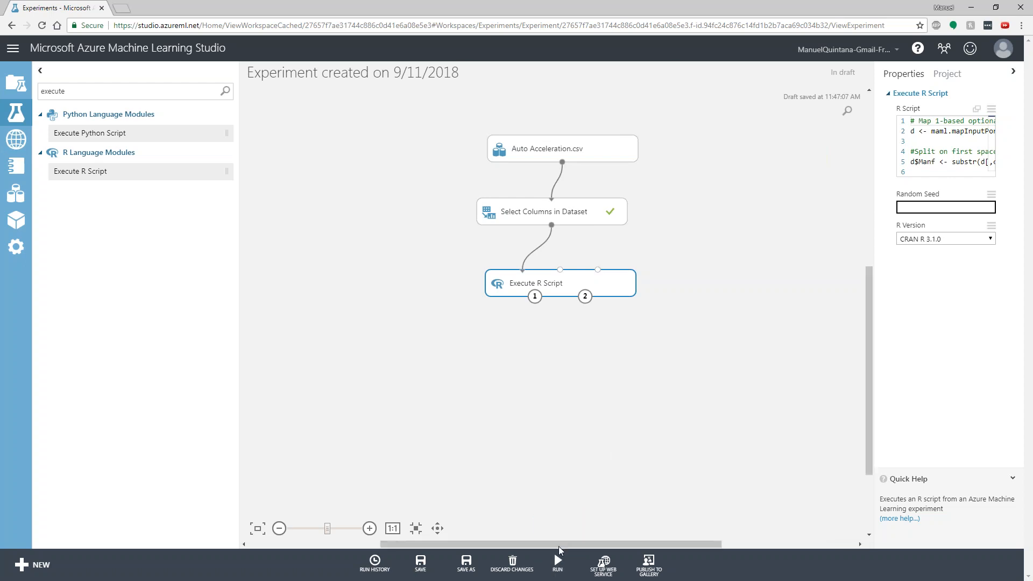
{"action": "left_click", "coordinate": [553, 530]}
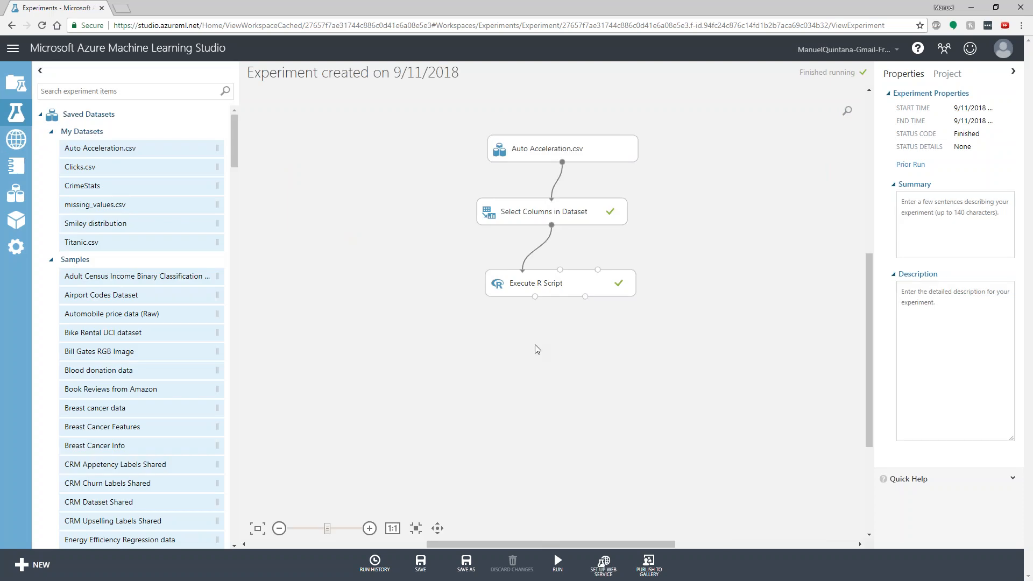
{"action": "right_click", "coordinate": [537, 302]}
{"action": "left_click", "coordinate": [566, 373]}
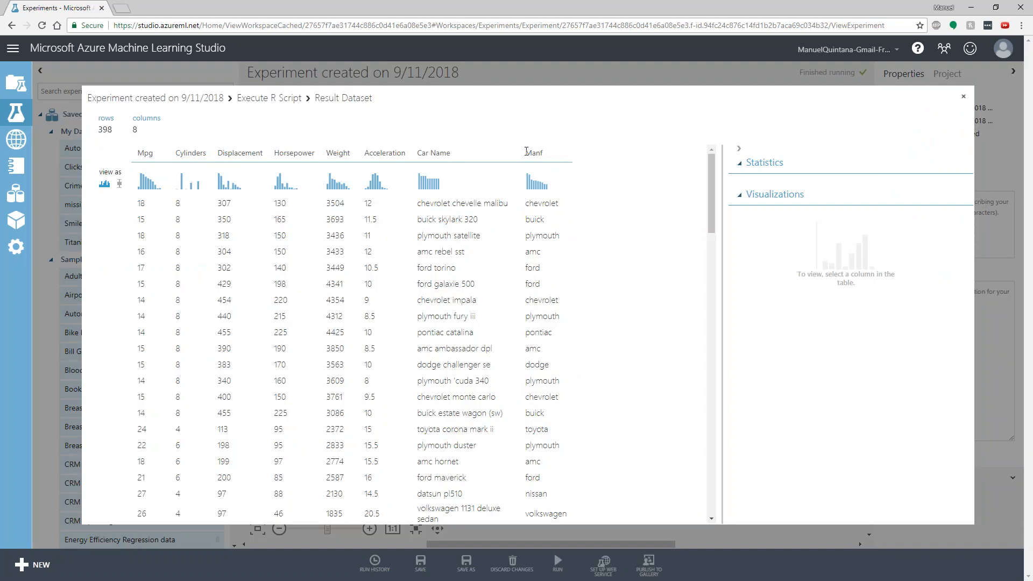
{"action": "left_click", "coordinate": [398, 153]}
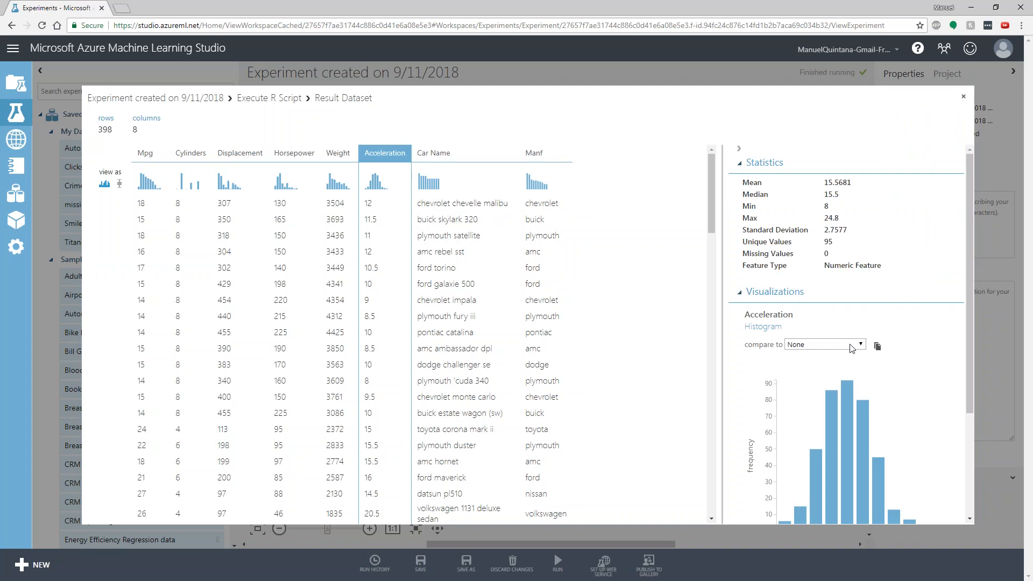
{"action": "left_click", "coordinate": [859, 344]}
{"action": "left_click", "coordinate": [807, 498]}
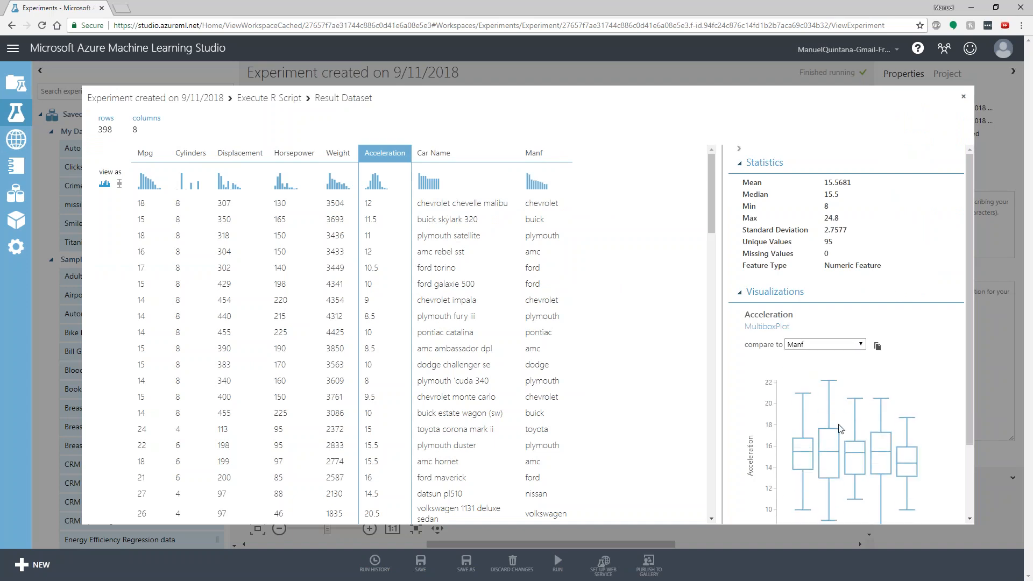
{"action": "scroll", "coordinate": [842, 420], "scroll_direction": "down", "scroll_amount": 1}
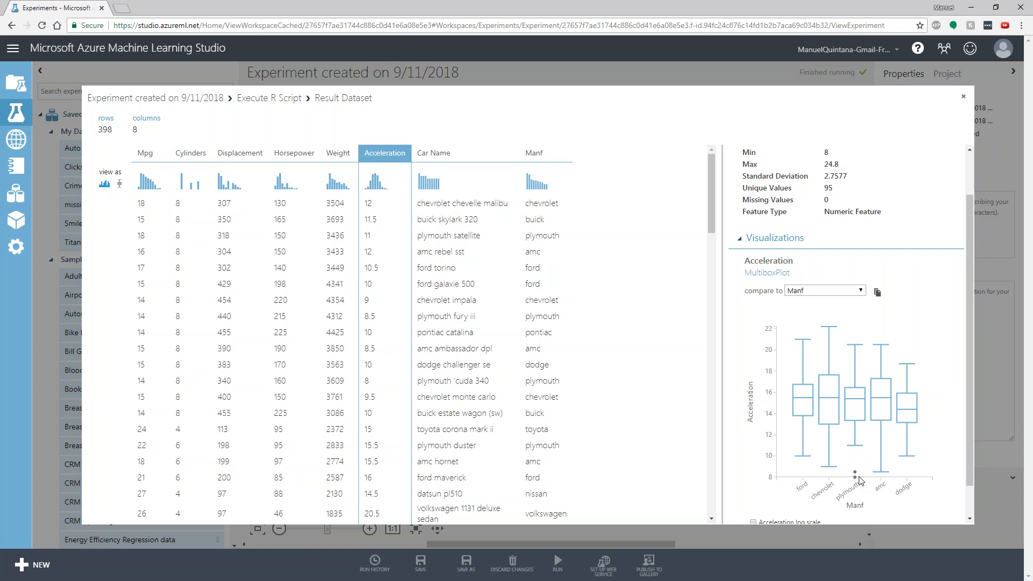
Step: Review the statistics and histograms of the Car Name, Weight, Horsepower, Displacement, Cylinders and Mpg columns, and close the result dataset view
{"action": "left_click", "coordinate": [439, 159]}
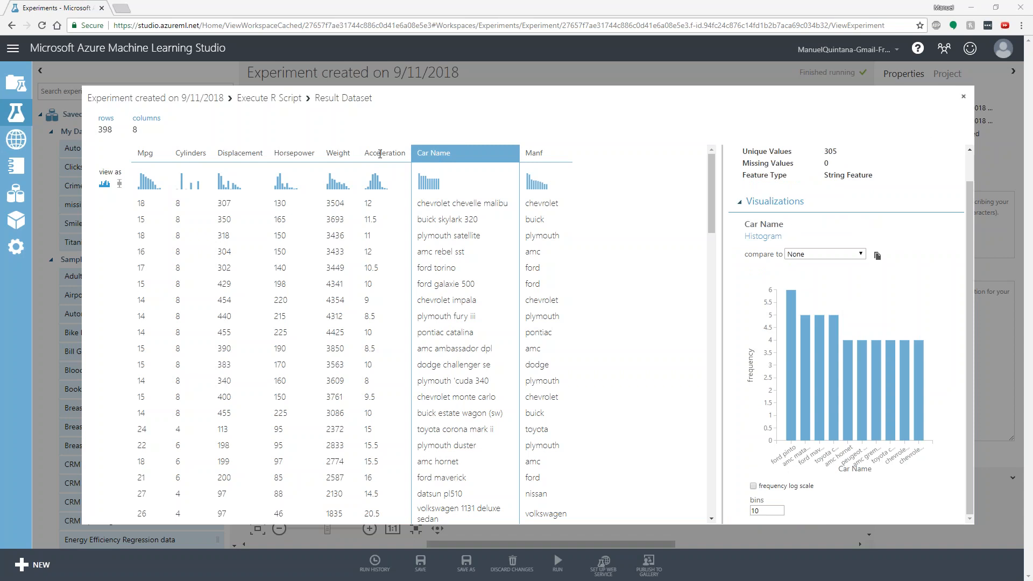
{"action": "left_click", "coordinate": [339, 154]}
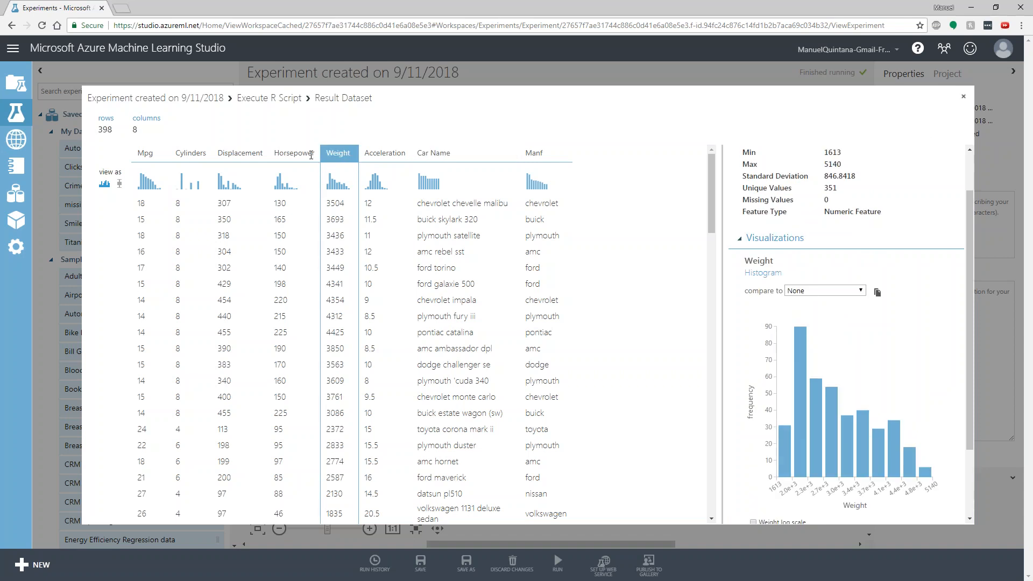
{"action": "left_click", "coordinate": [311, 155]}
{"action": "left_click", "coordinate": [221, 155]}
{"action": "left_click", "coordinate": [181, 153]}
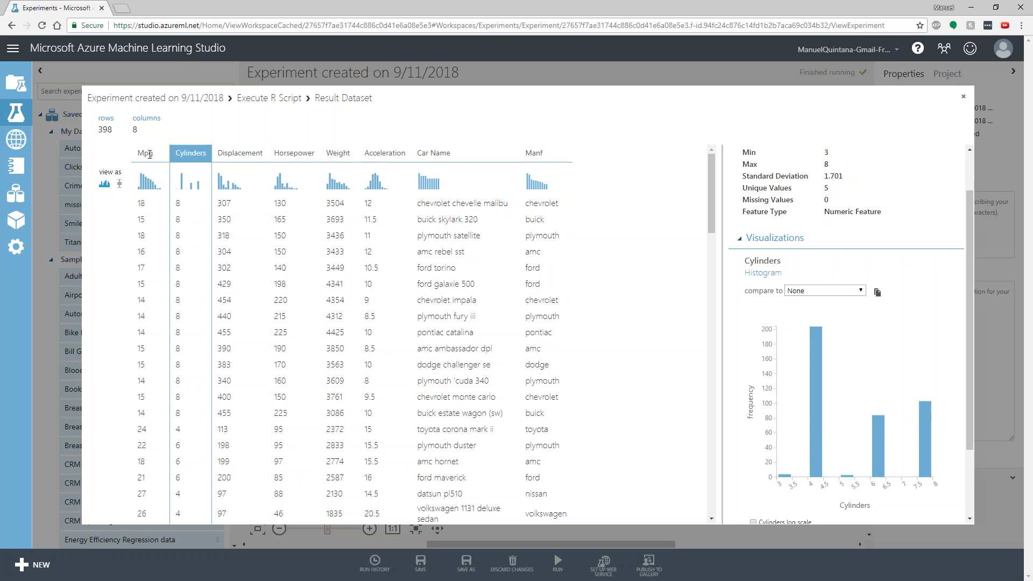
{"action": "left_click", "coordinate": [151, 154]}
{"action": "left_click", "coordinate": [244, 155]}
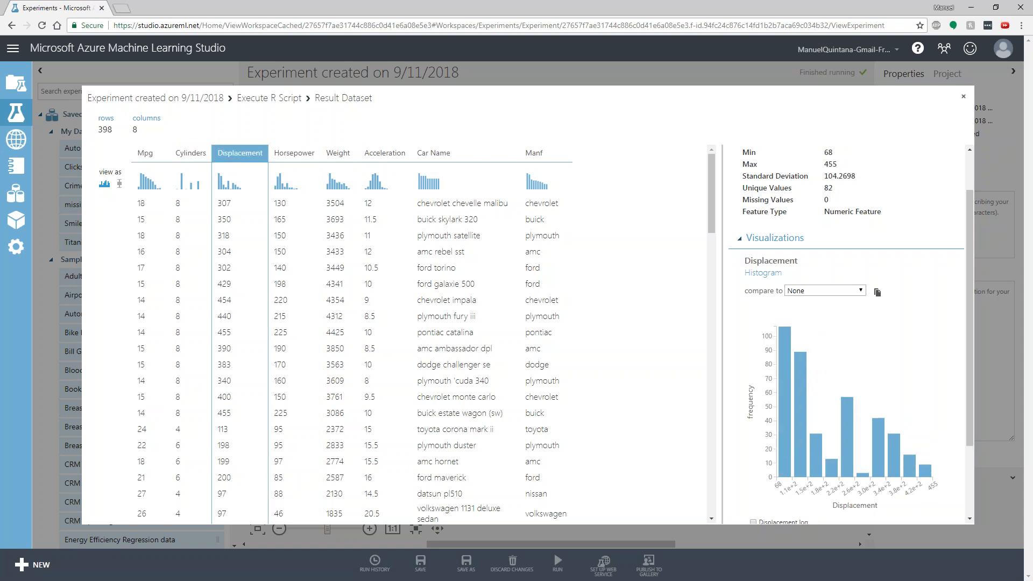
{"action": "left_click", "coordinate": [294, 153]}
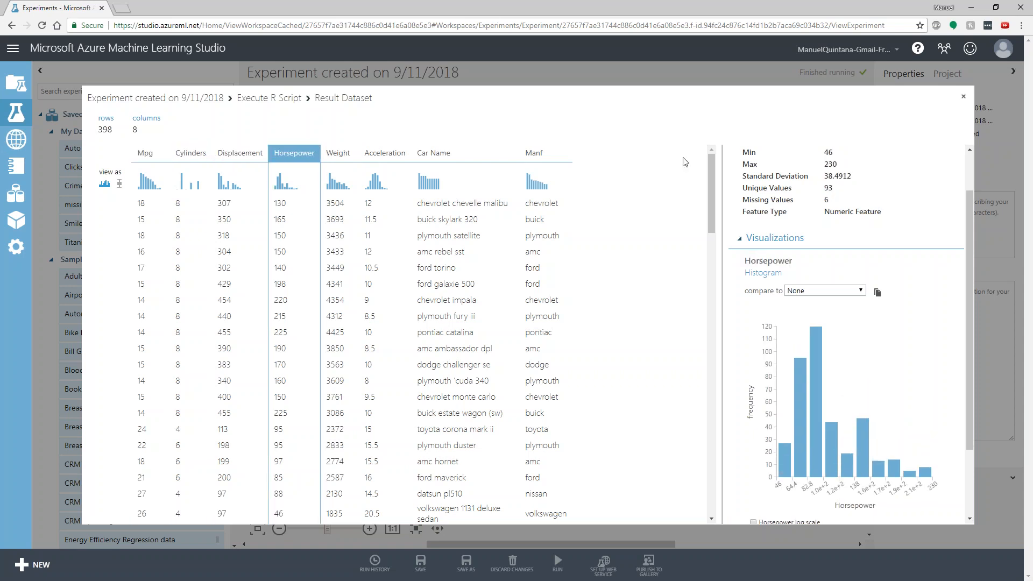
{"action": "left_click", "coordinate": [964, 97]}
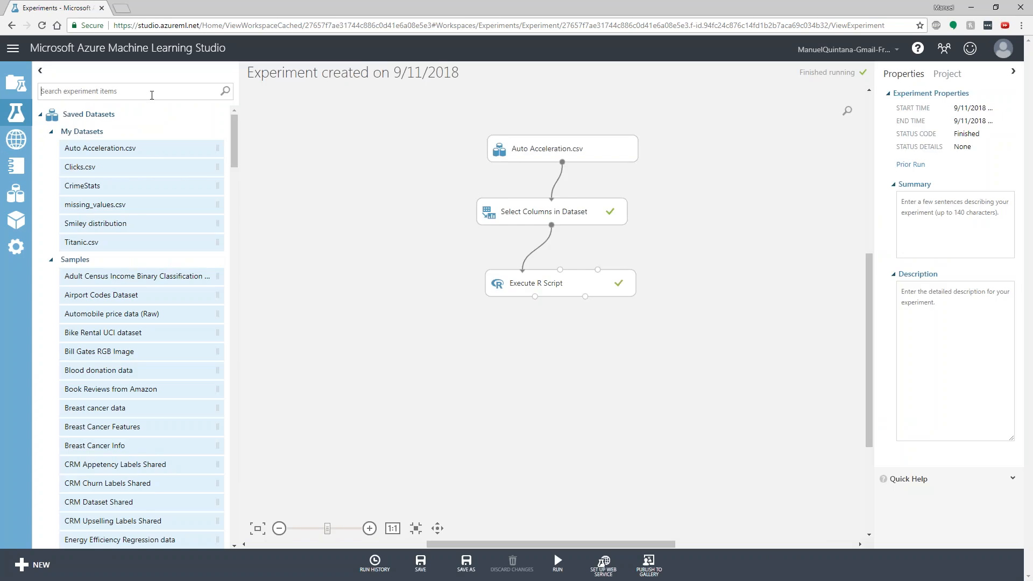
Step: Search the experiment items for "summ", place Summarize Data below Execute R Script, and connect it to the script's first output
{"action": "left_click", "coordinate": [151, 96]}
{"action": "type", "text": "d"}
{"action": "key", "text": "BackSpace"}
{"action": "type", "text": "s"}
{"action": "key", "text": "BackSpace"}
{"action": "type", "text": "summ"}
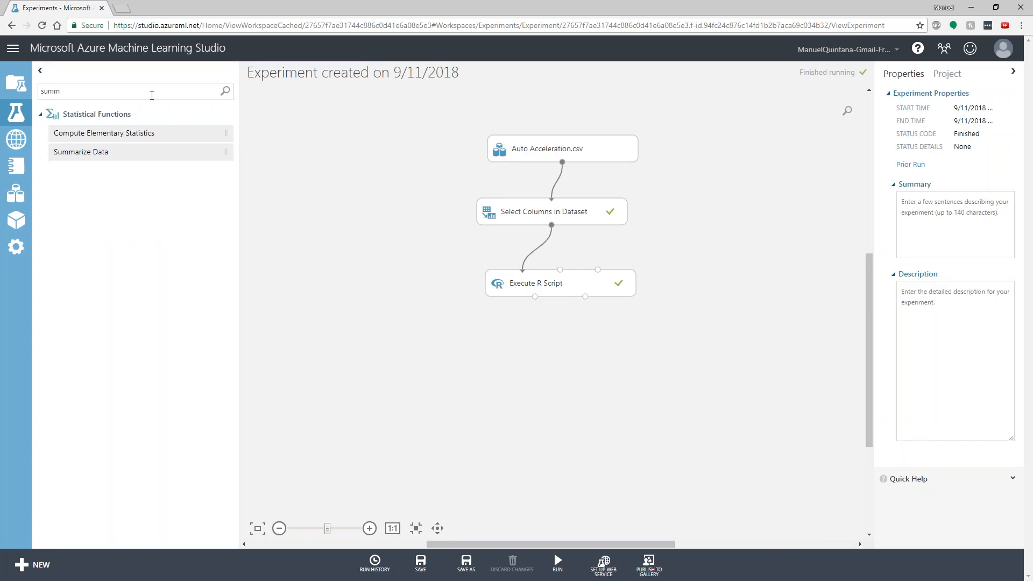
{"action": "left_click_drag", "start_coordinate": [105, 148], "coordinate": [560, 344]}
{"action": "left_click_drag", "start_coordinate": [535, 296], "coordinate": [560, 345]}
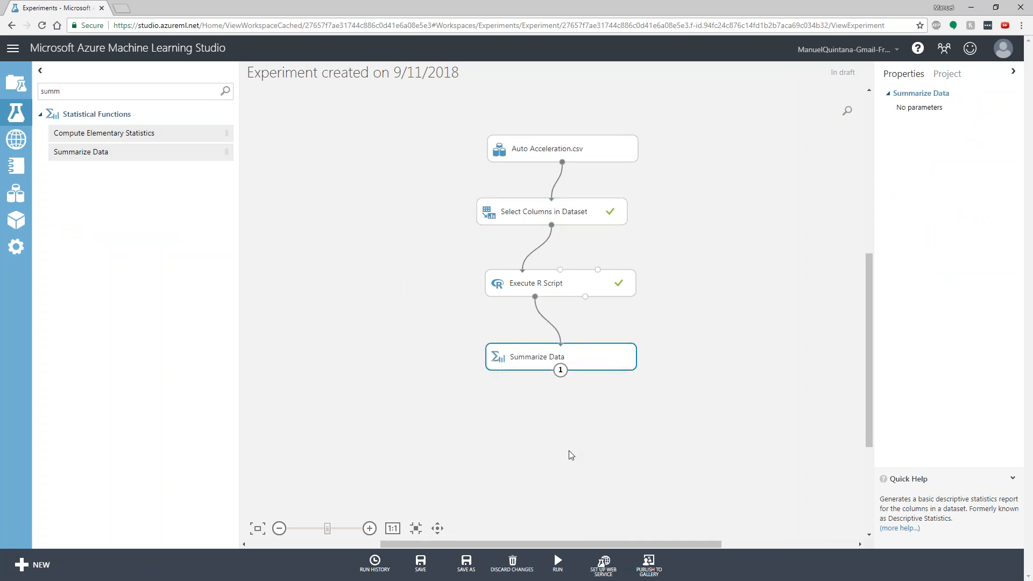
Step: Run the experiment, visualize the Summarize Data results, check the Missing Value Count column, and close the view
{"action": "left_click", "coordinate": [557, 562]}
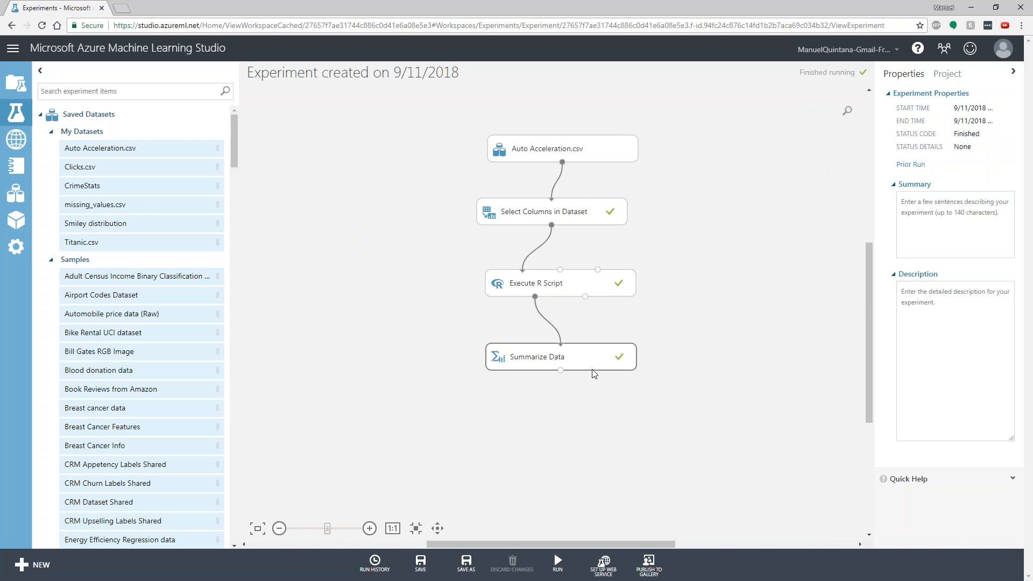
{"action": "right_click", "coordinate": [564, 373]}
{"action": "left_click", "coordinate": [598, 450]}
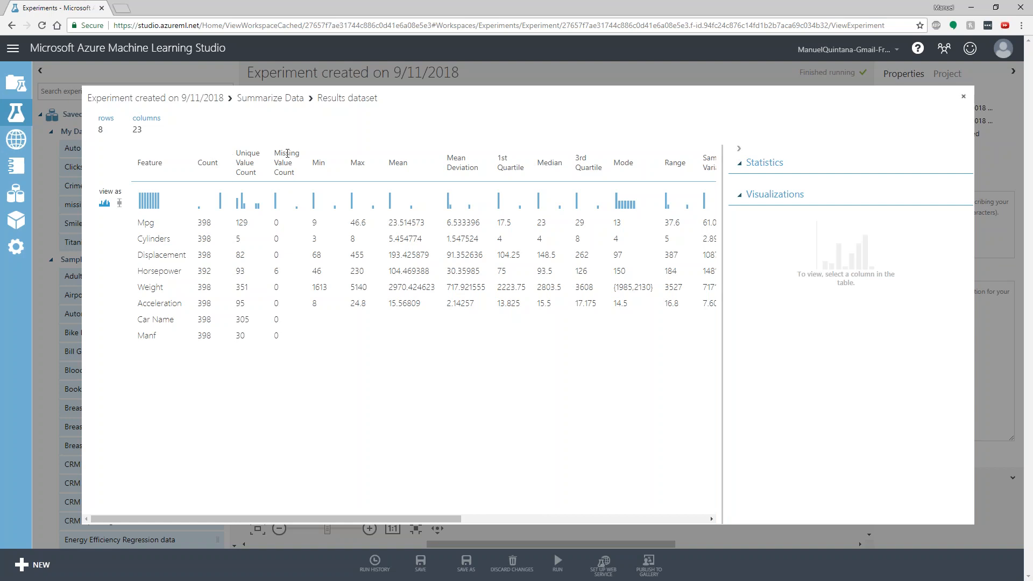
{"action": "left_click", "coordinate": [277, 299]}
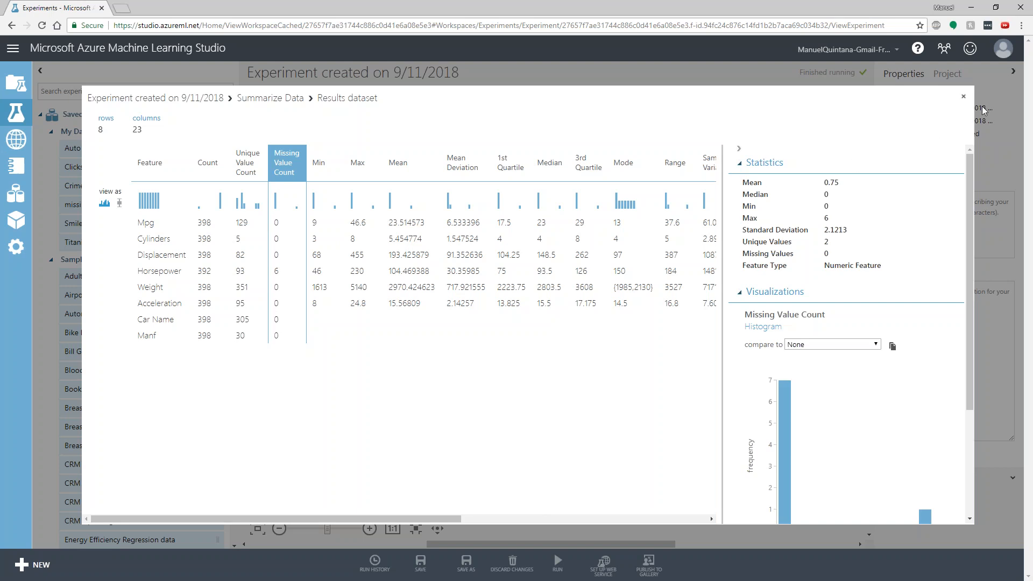
{"action": "left_click", "coordinate": [964, 96]}
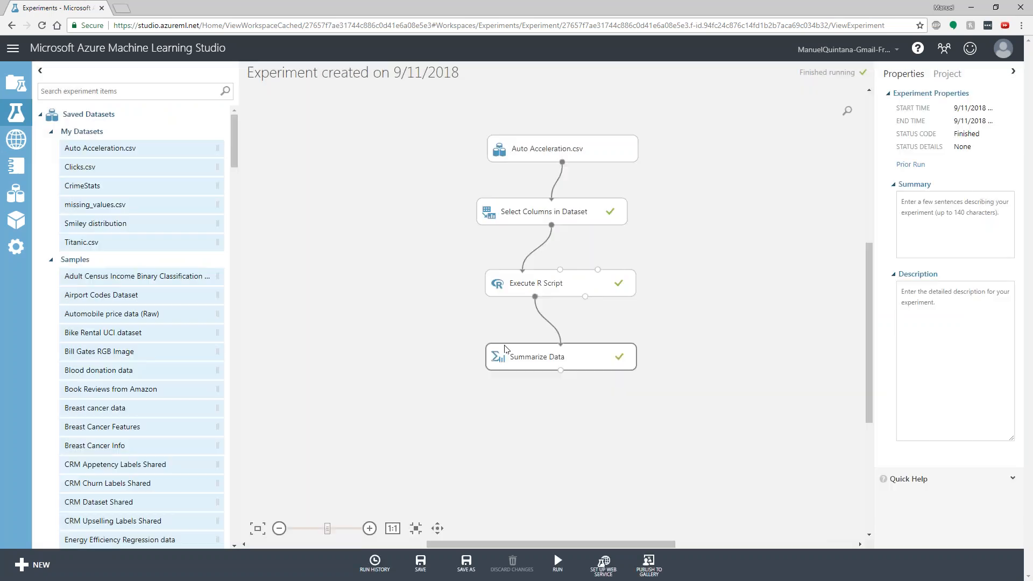
Step: Delete Summarize Data and put Clean Missing Data in its place, fed by Execute R Script's first output
{"action": "key", "text": "Delete"}
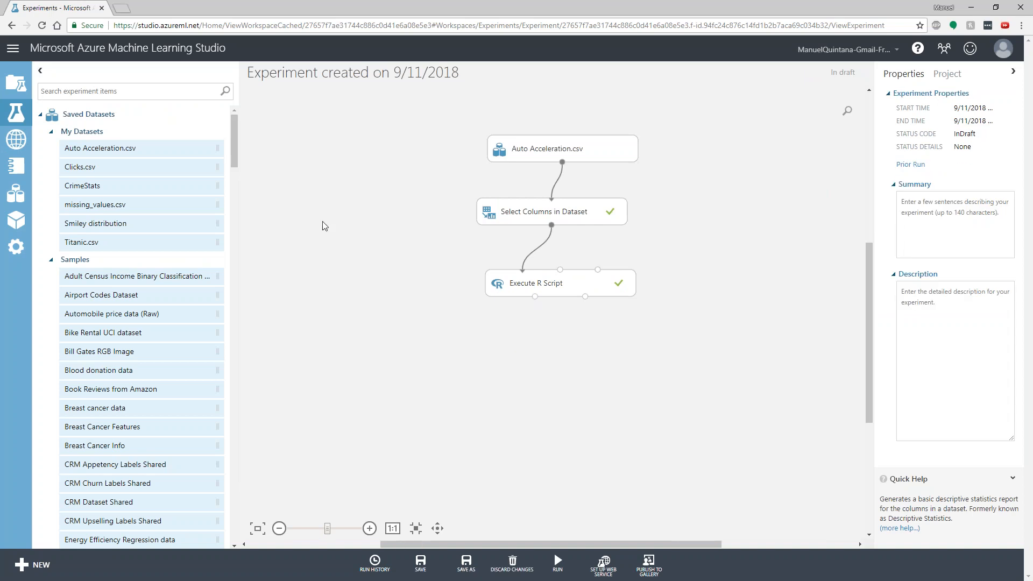
{"action": "type", "text": "clean missin"}
{"action": "left_click_drag", "start_coordinate": [113, 188], "coordinate": [562, 335]}
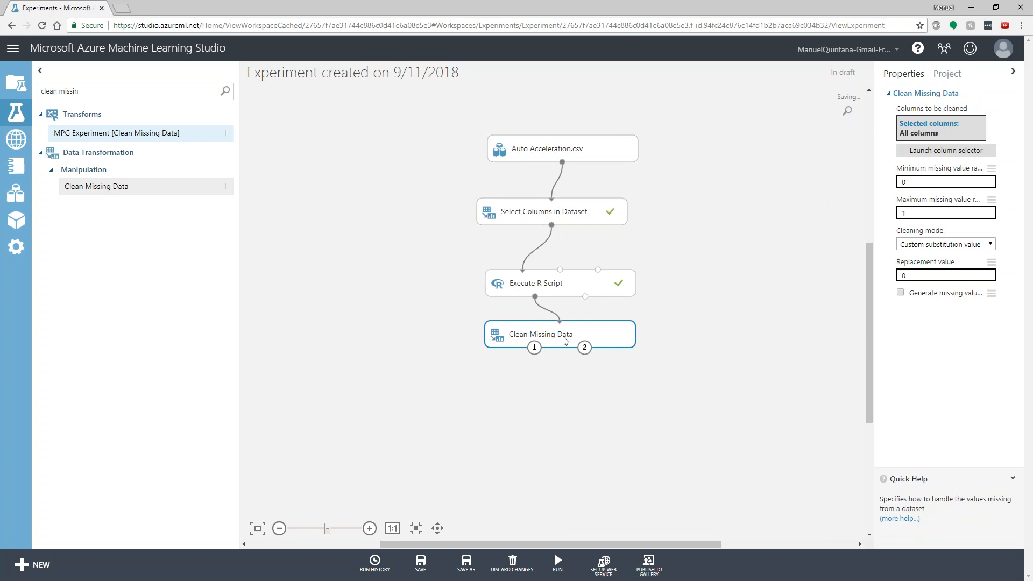
Step: Set the Clean Missing Data cleaning mode to Remove entire row and run the experiment
{"action": "left_click", "coordinate": [929, 185]}
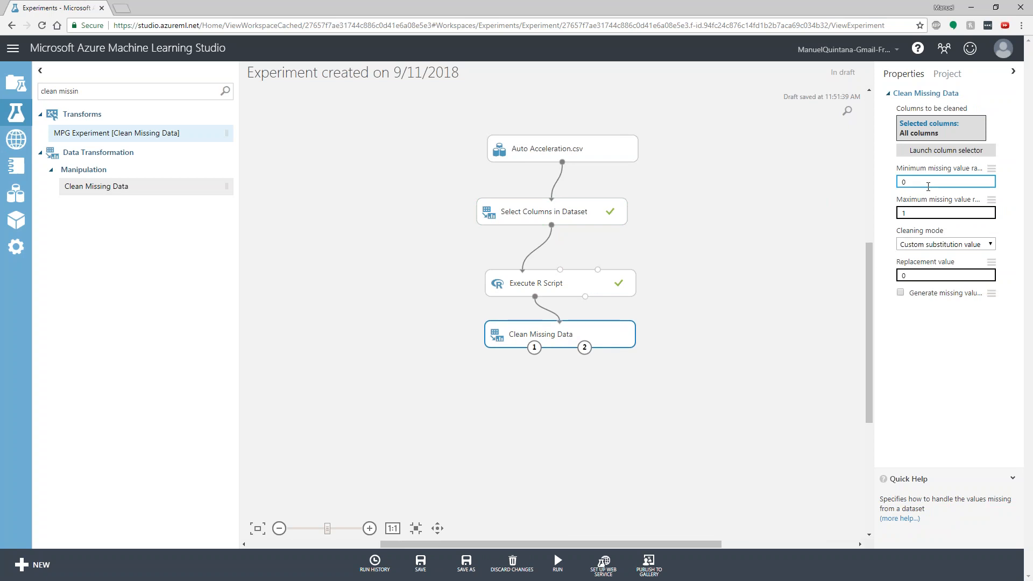
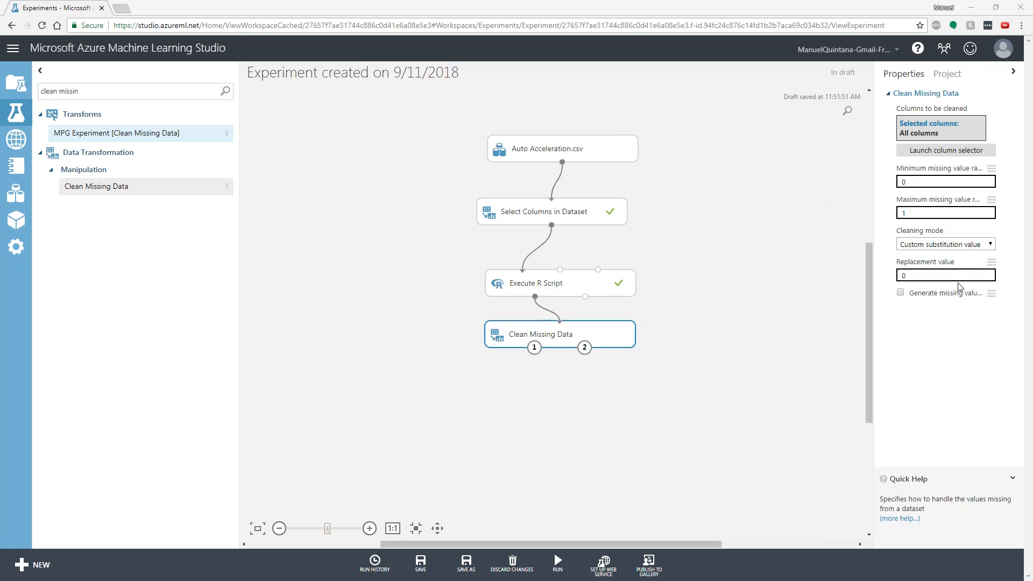
{"action": "left_click", "coordinate": [966, 244]}
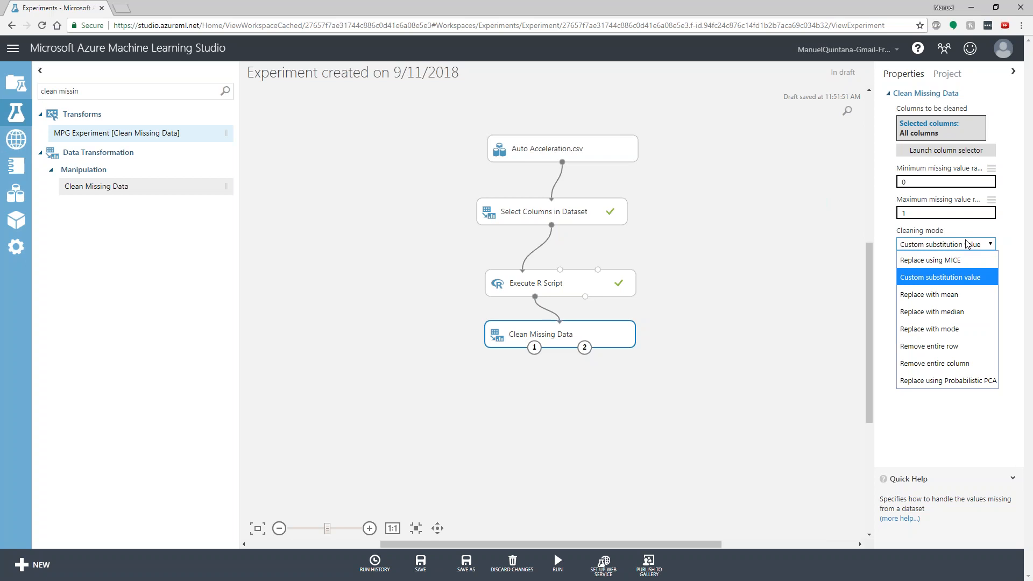
{"action": "left_click", "coordinate": [975, 230]}
{"action": "left_click", "coordinate": [929, 276]}
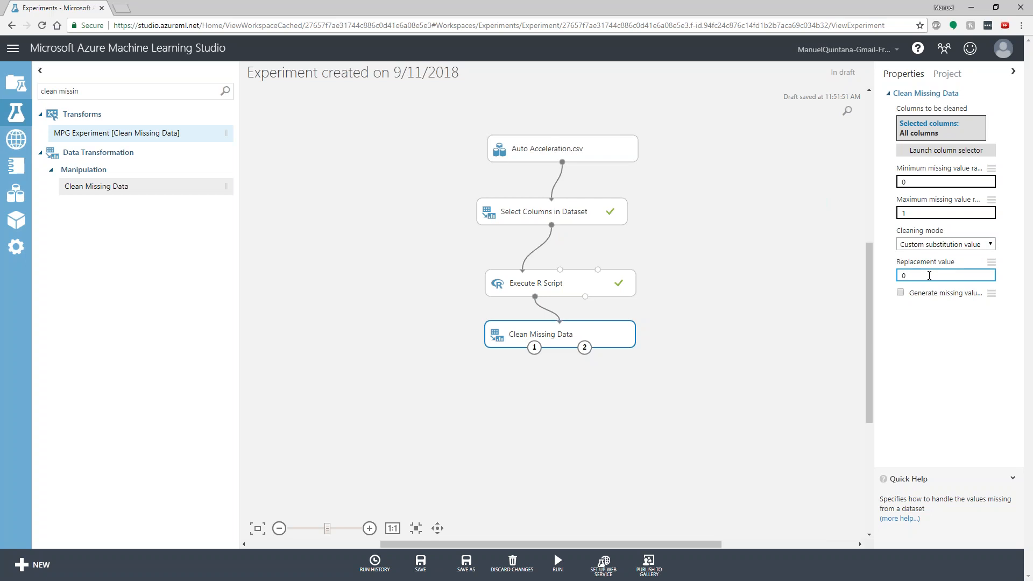
{"action": "left_click", "coordinate": [943, 246]}
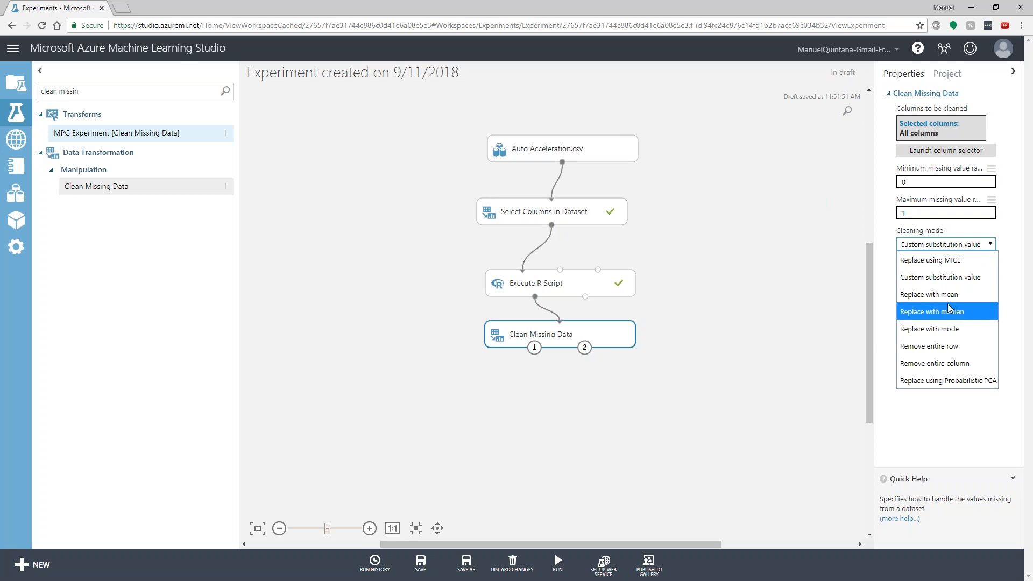
{"action": "left_click", "coordinate": [957, 243]}
{"action": "left_click", "coordinate": [957, 243]}
{"action": "left_click", "coordinate": [956, 243]}
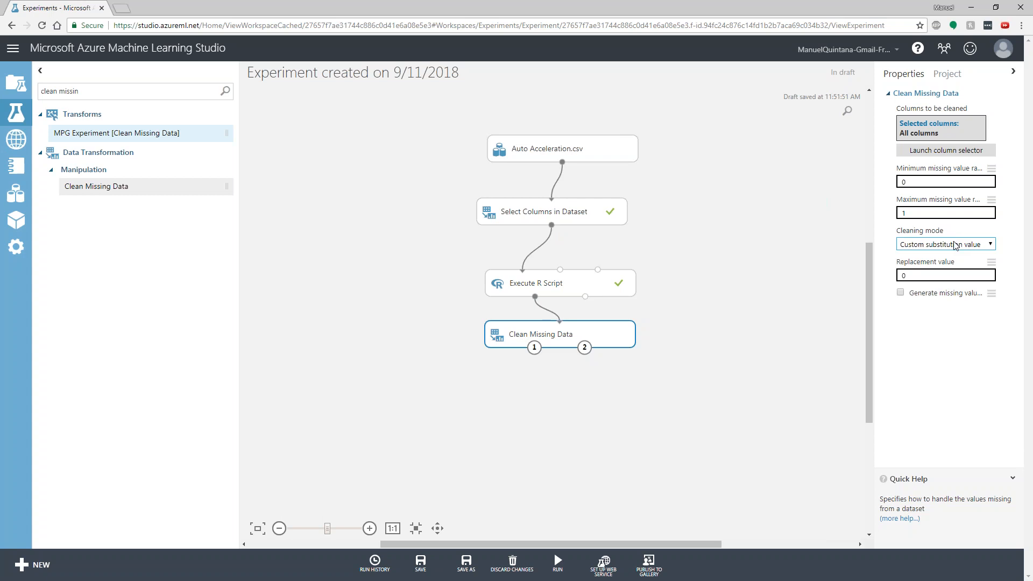
{"action": "left_click", "coordinate": [955, 243]}
{"action": "left_click", "coordinate": [953, 347]}
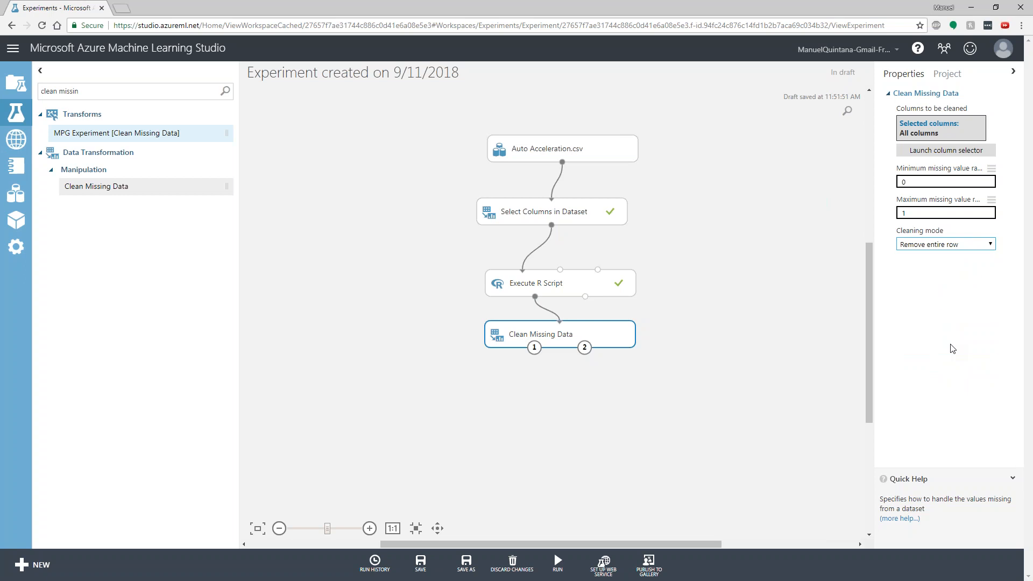
{"action": "left_click", "coordinate": [791, 291]}
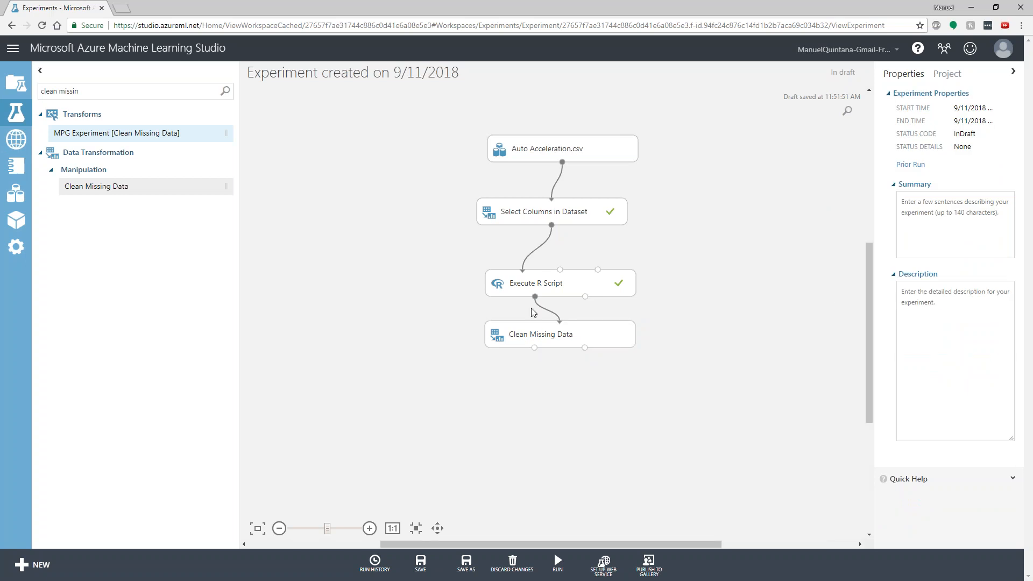
{"action": "mouse_move", "coordinate": [559, 555]}
{"action": "left_click", "coordinate": [563, 533]}
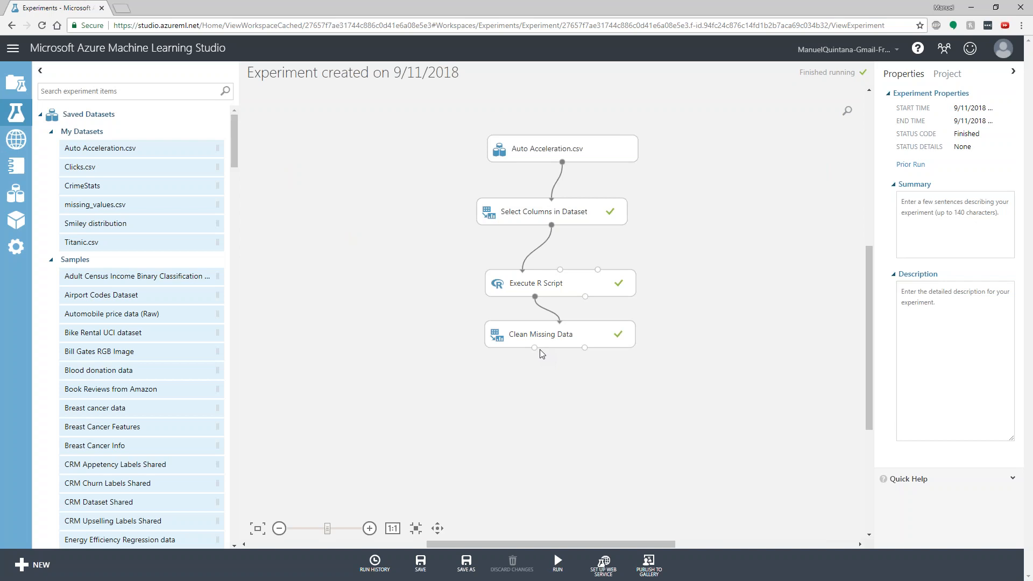
Step: Visualize the cleaned dataset from Clean Missing Data, review the Mpg and Cylinders statistics, and close the view
{"action": "right_click", "coordinate": [535, 348]}
{"action": "left_click", "coordinate": [566, 427]}
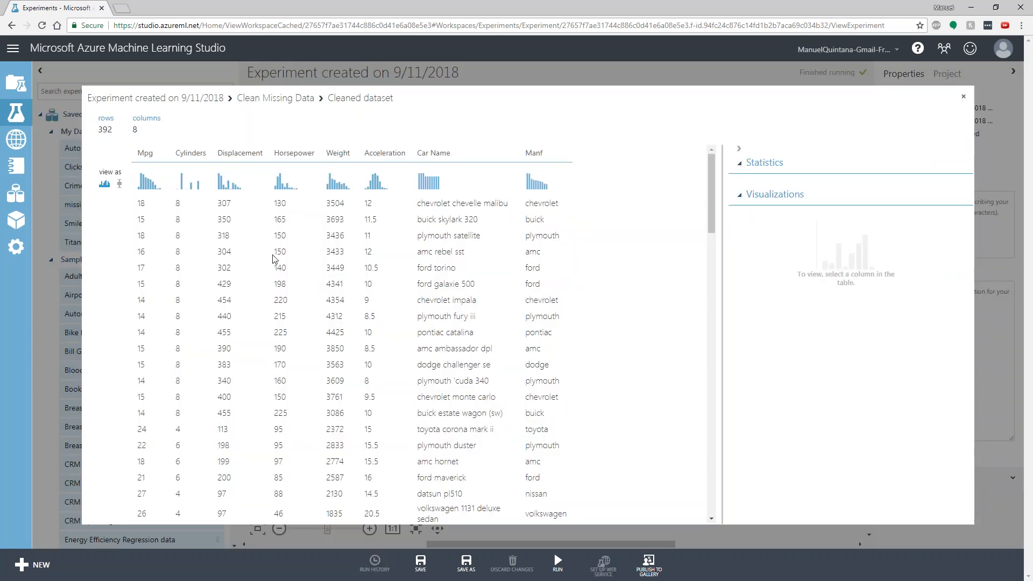
{"action": "left_click", "coordinate": [148, 156]}
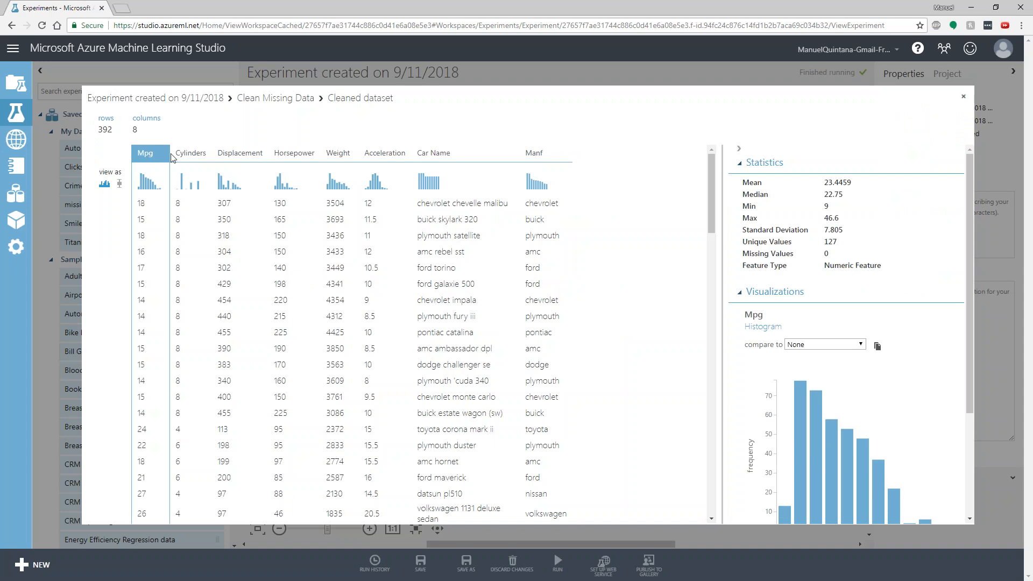
{"action": "left_click", "coordinate": [186, 155]}
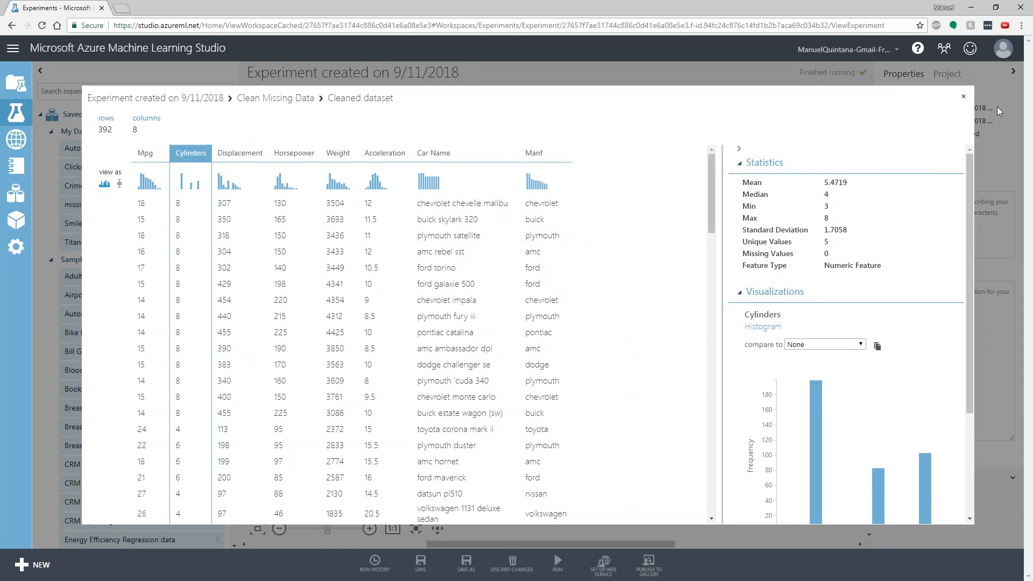
{"action": "left_click", "coordinate": [961, 95]}
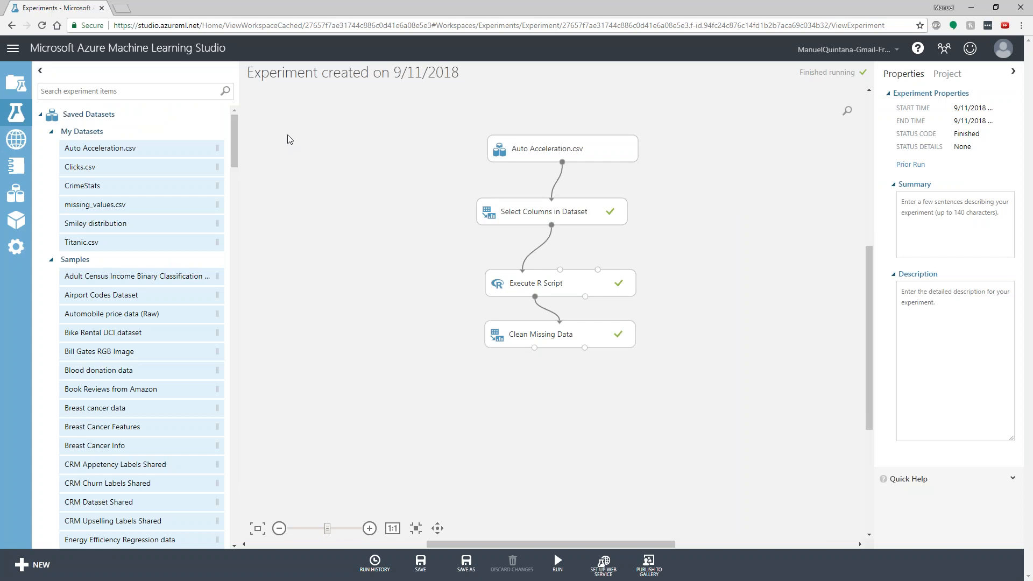
Step: Search the experiment items for "select", place Select Columns in Dataset below Clean Missing Data, and connect the cleaned dataset output to it
{"action": "type", "text": "select"}
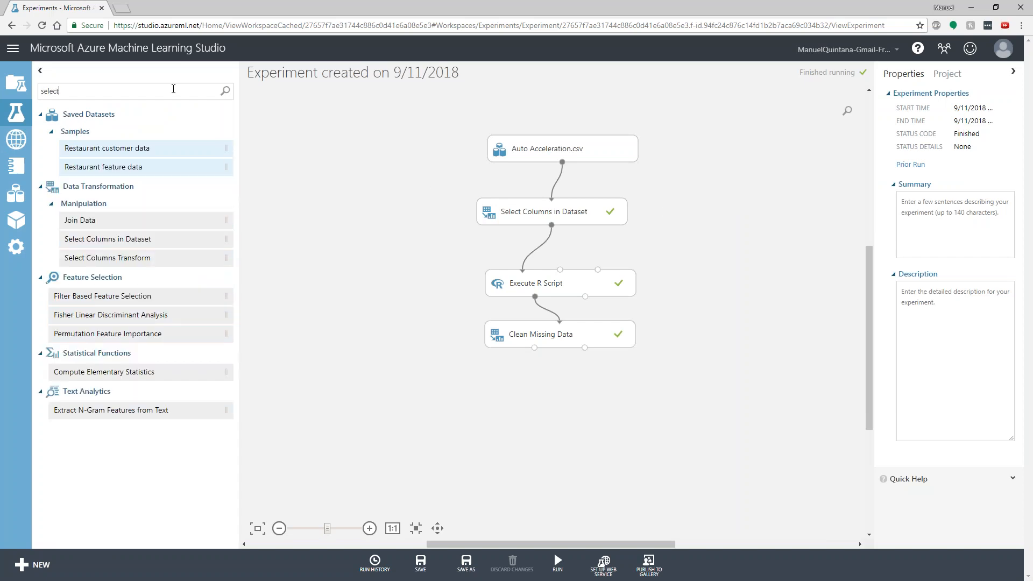
{"action": "left_click_drag", "start_coordinate": [105, 246], "coordinate": [560, 398]}
{"action": "left_click_drag", "start_coordinate": [535, 349], "coordinate": [567, 387]}
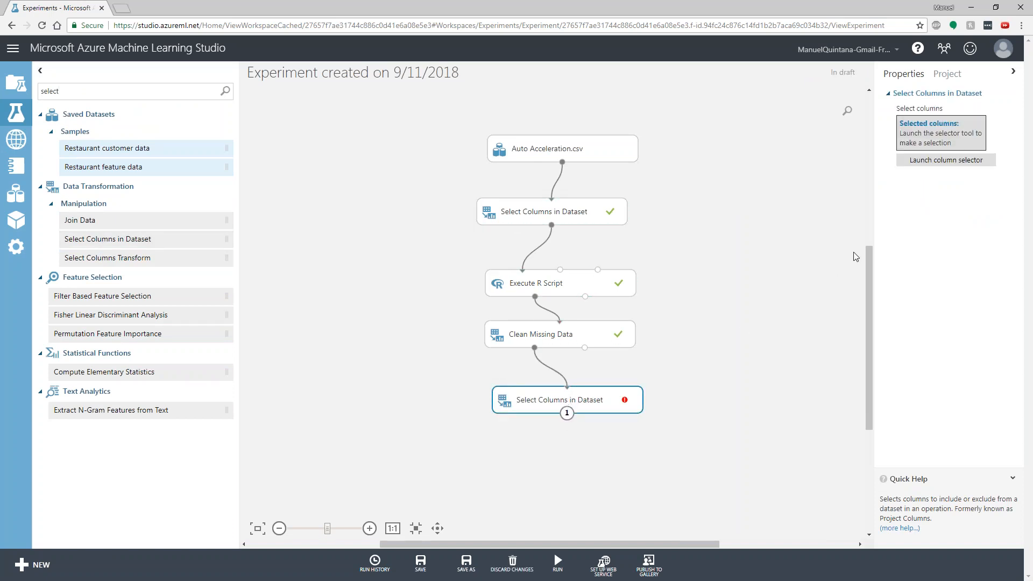
Step: Configure the new Select Columns in Dataset with rules that begin with all columns and exclude the column name Car Name
{"action": "left_click", "coordinate": [942, 160]}
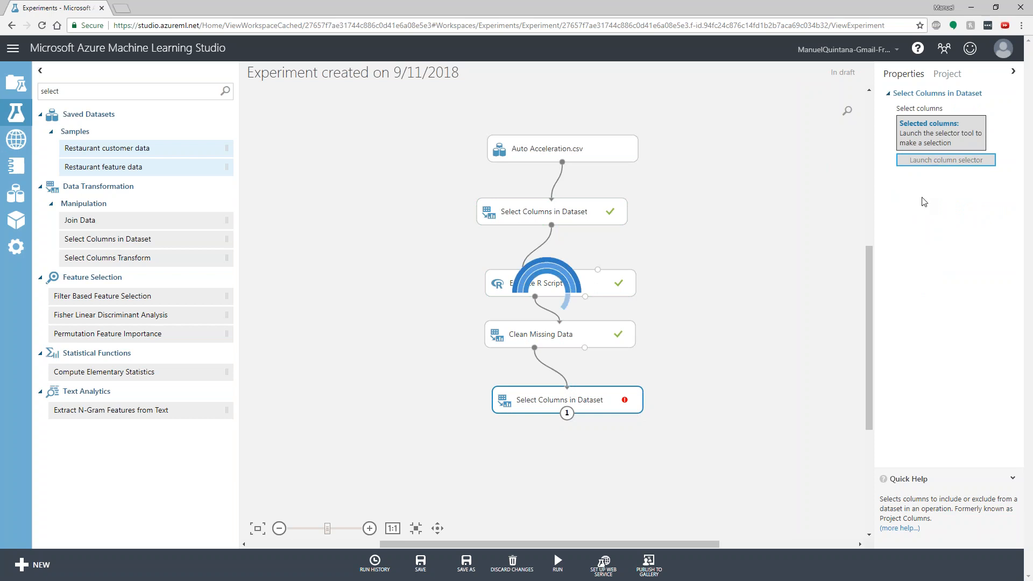
{"action": "left_click", "coordinate": [331, 244]}
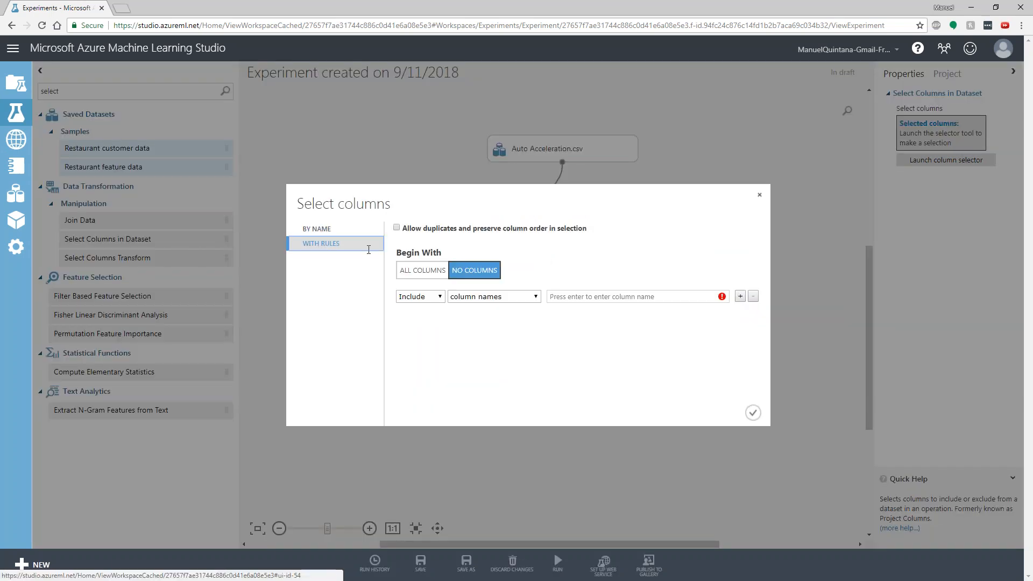
{"action": "left_click", "coordinate": [401, 270]}
{"action": "left_click", "coordinate": [420, 296]}
{"action": "left_click", "coordinate": [426, 329]}
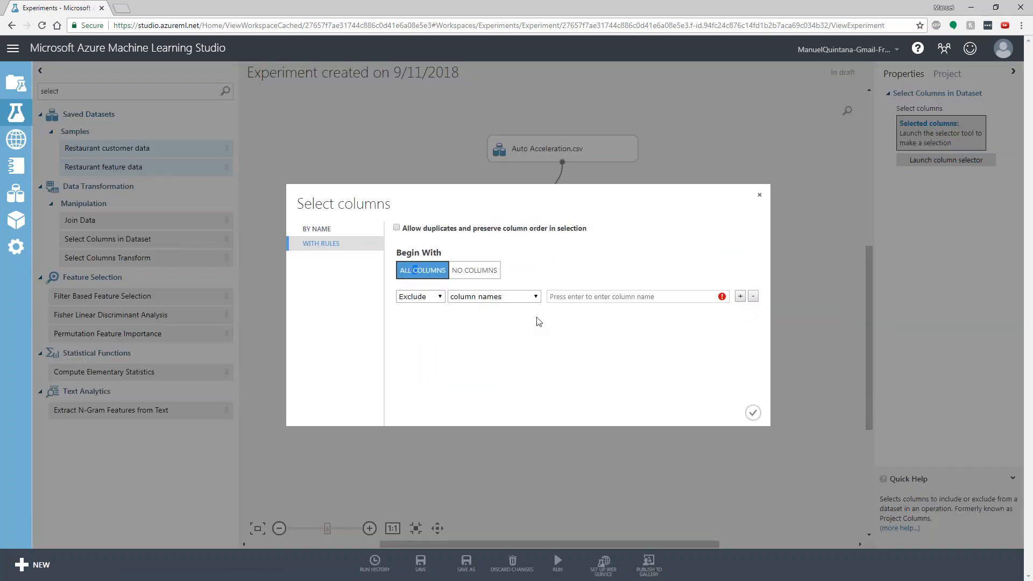
{"action": "left_click", "coordinate": [560, 297]}
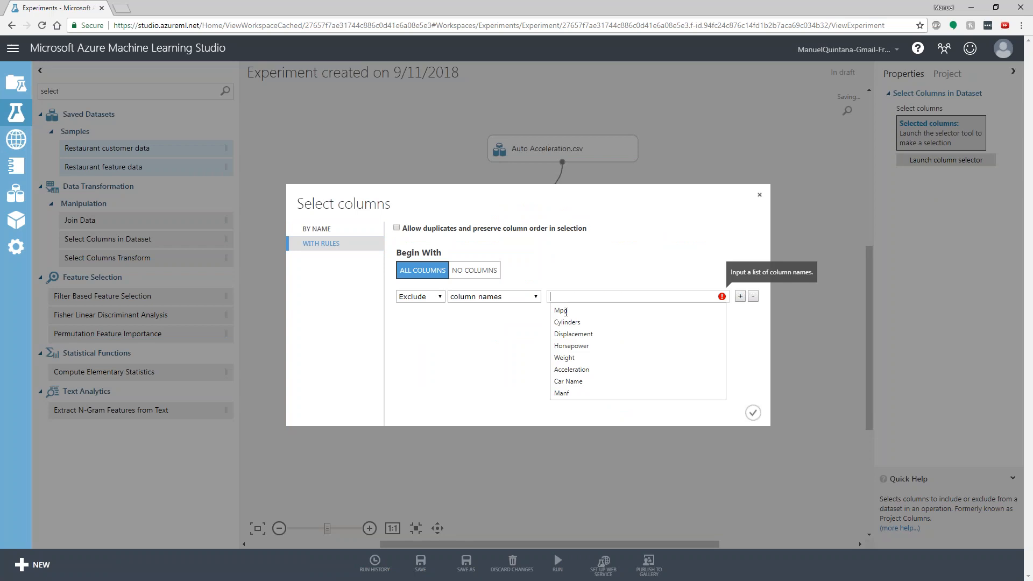
{"action": "left_click", "coordinate": [568, 381]}
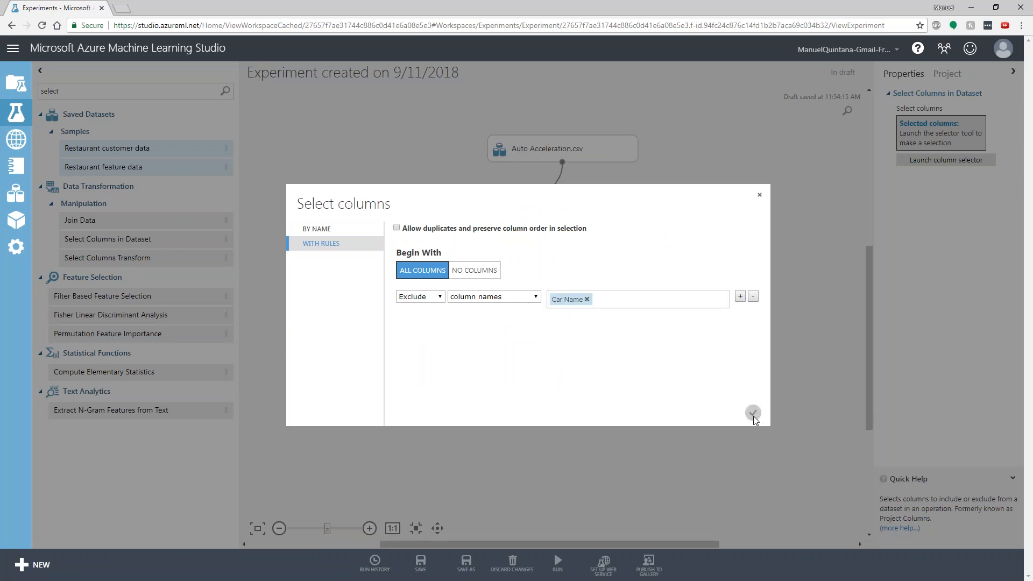
{"action": "left_click", "coordinate": [753, 413]}
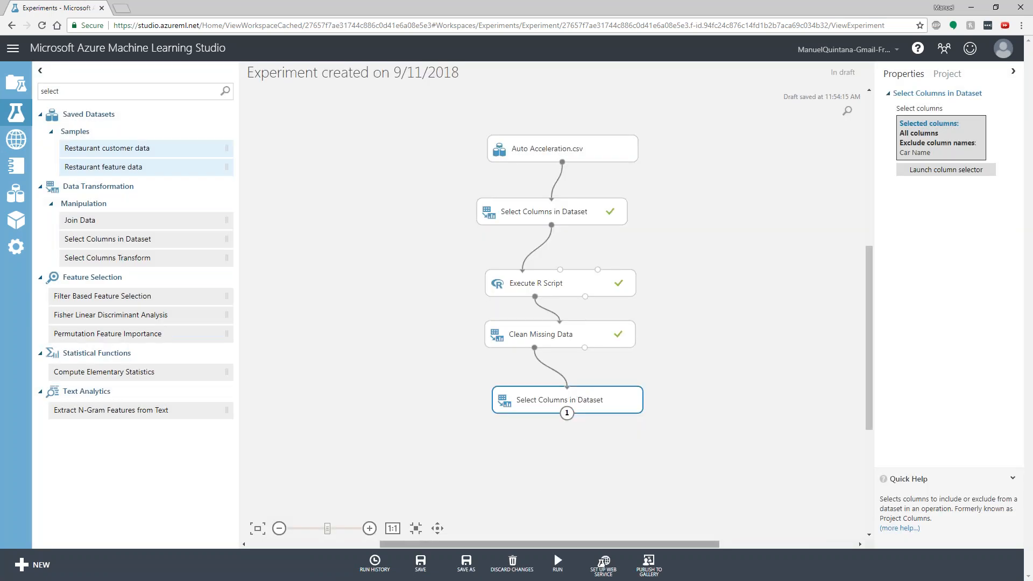
Step: Run the experiment and move the whole chain of modules together toward the middle of the canvas
{"action": "left_click", "coordinate": [558, 562]}
{"action": "left_click", "coordinate": [563, 545]}
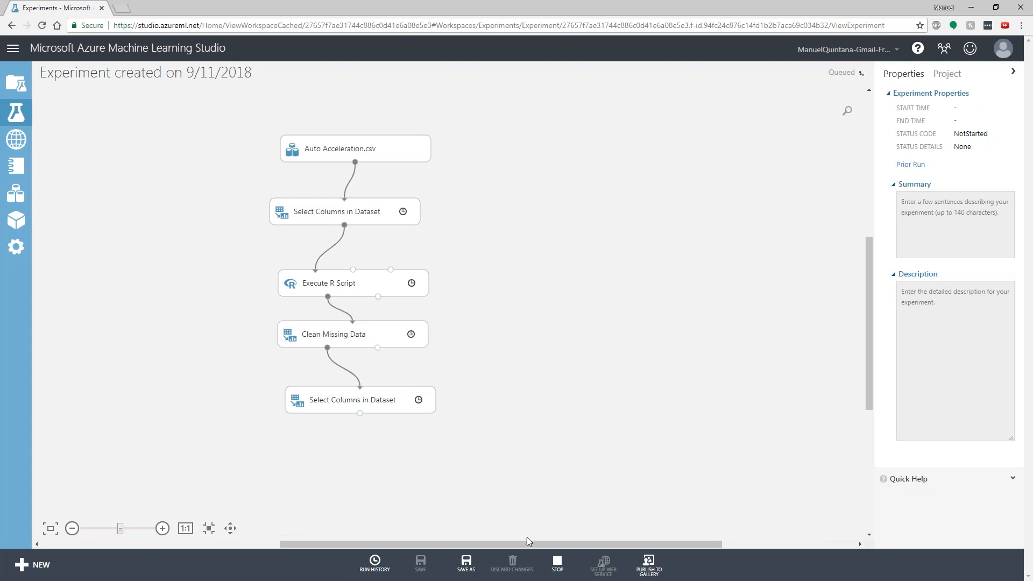
{"action": "left_click_drag", "start_coordinate": [220, 100], "coordinate": [549, 439]}
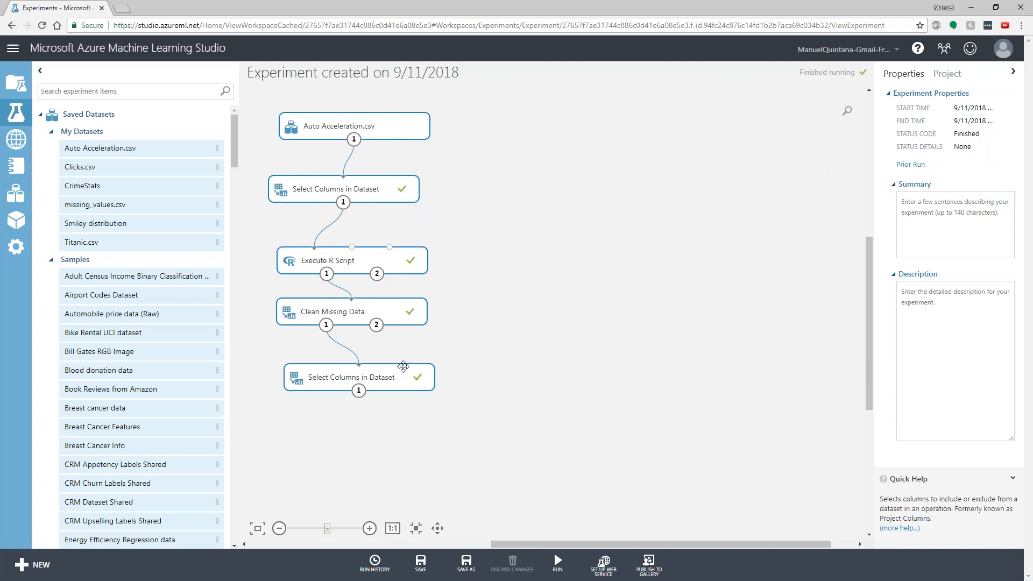
{"action": "left_click", "coordinate": [590, 429]}
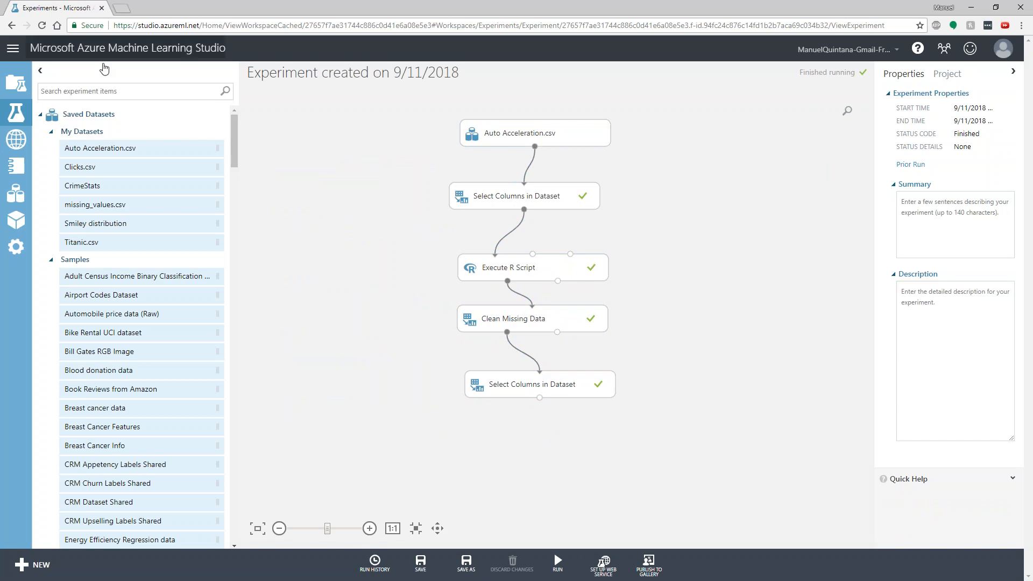
Step: Search the experiment items for "split", place Split Data below the second Select Columns in Dataset, and connect that module's output to it
{"action": "type", "text": "spl"}
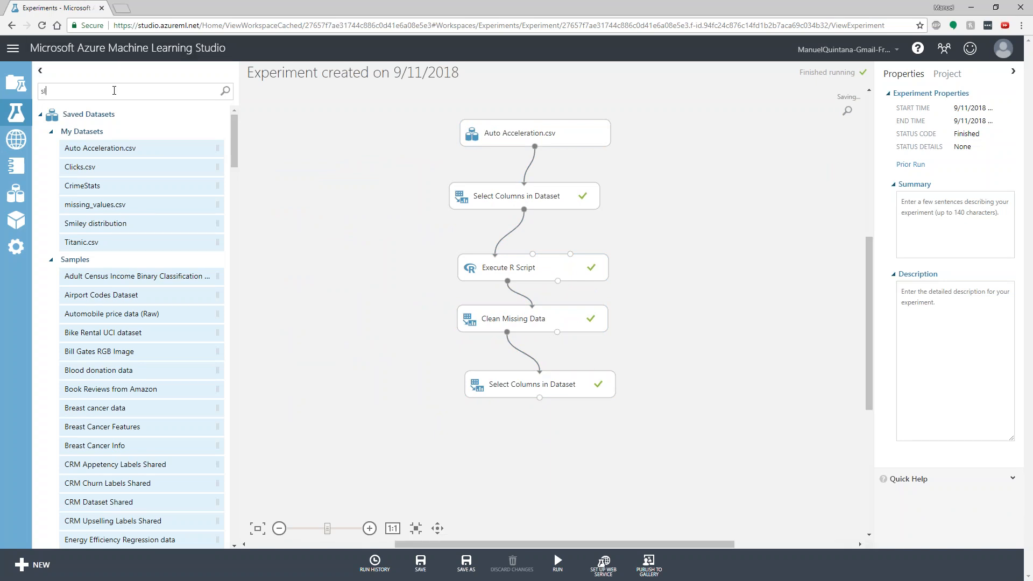
{"action": "type", "text": "it"}
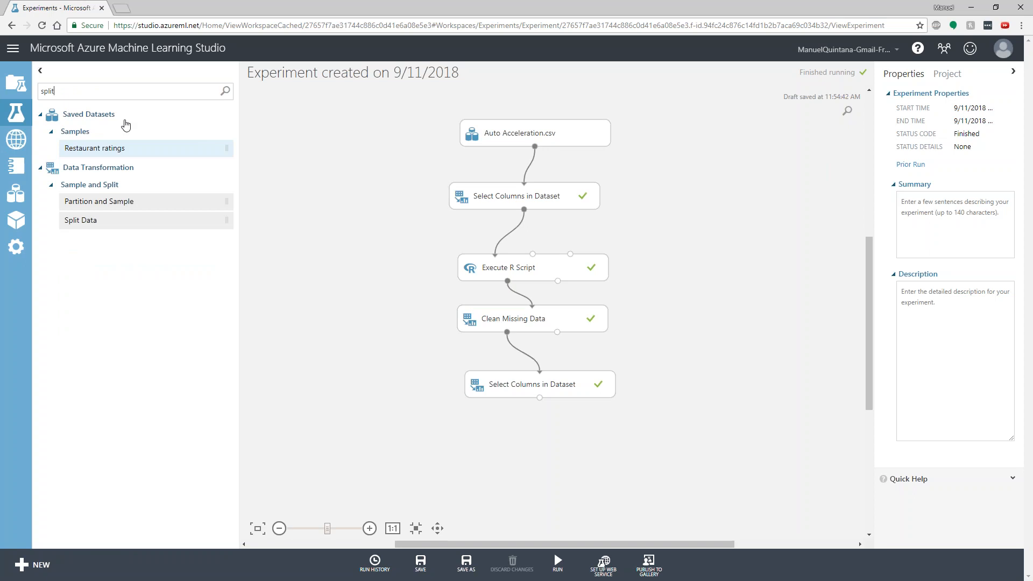
{"action": "left_click_drag", "start_coordinate": [104, 221], "coordinate": [544, 446]}
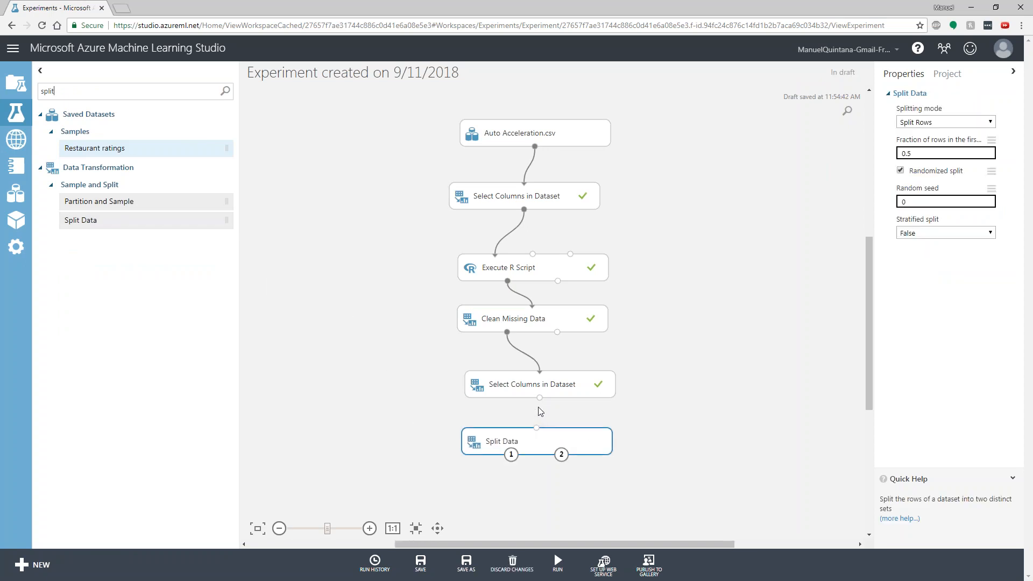
{"action": "left_click_drag", "start_coordinate": [540, 398], "coordinate": [536, 428]}
Step: Set Split Data's fraction of rows in the first output to 0.7 and leave stratified split at False
{"action": "left_click", "coordinate": [934, 154]}
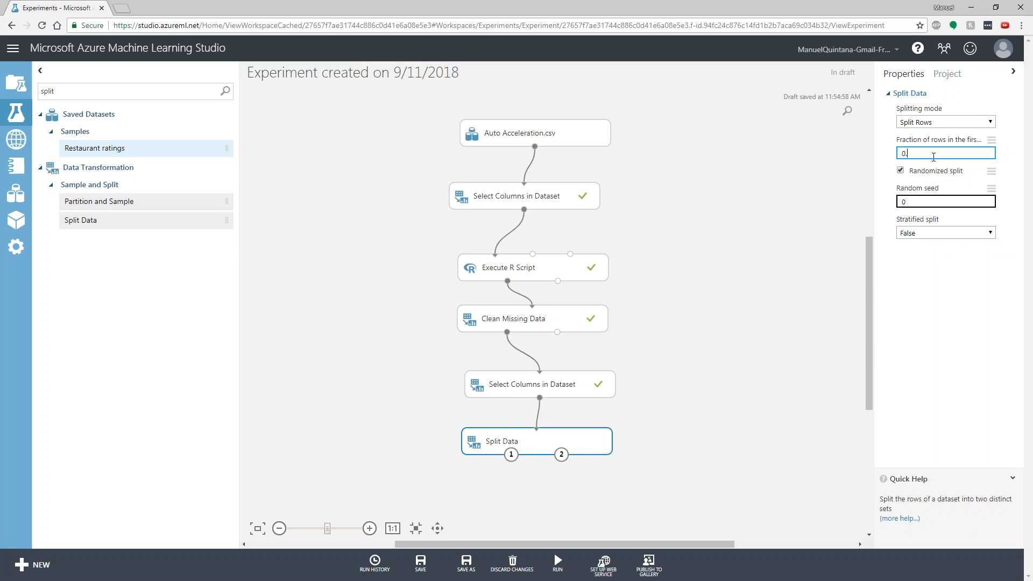
{"action": "key", "text": "Tab"}
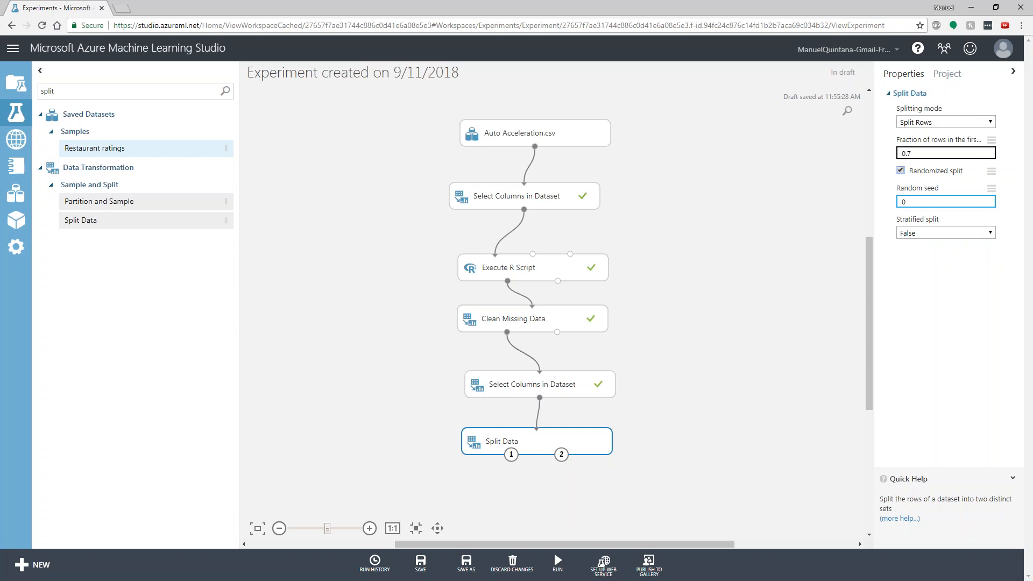
{"action": "left_click", "coordinate": [955, 233]}
{"action": "left_click", "coordinate": [954, 237]}
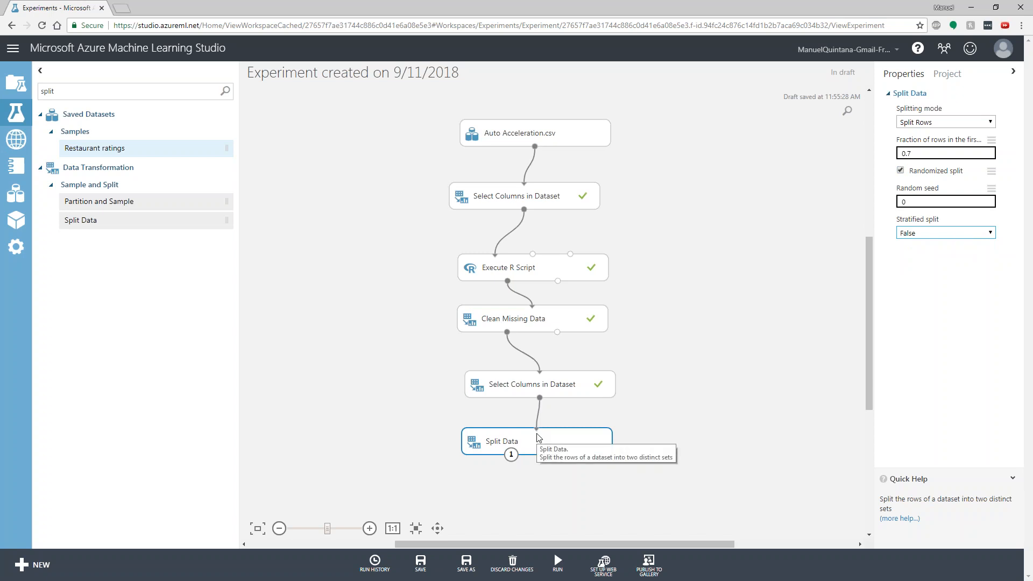
Step: Search the experiment items for "train mo", place Train Model below Split Data, and connect the first split output to its dataset input
{"action": "scroll", "coordinate": [438, 429], "scroll_direction": "down", "scroll_amount": 3}
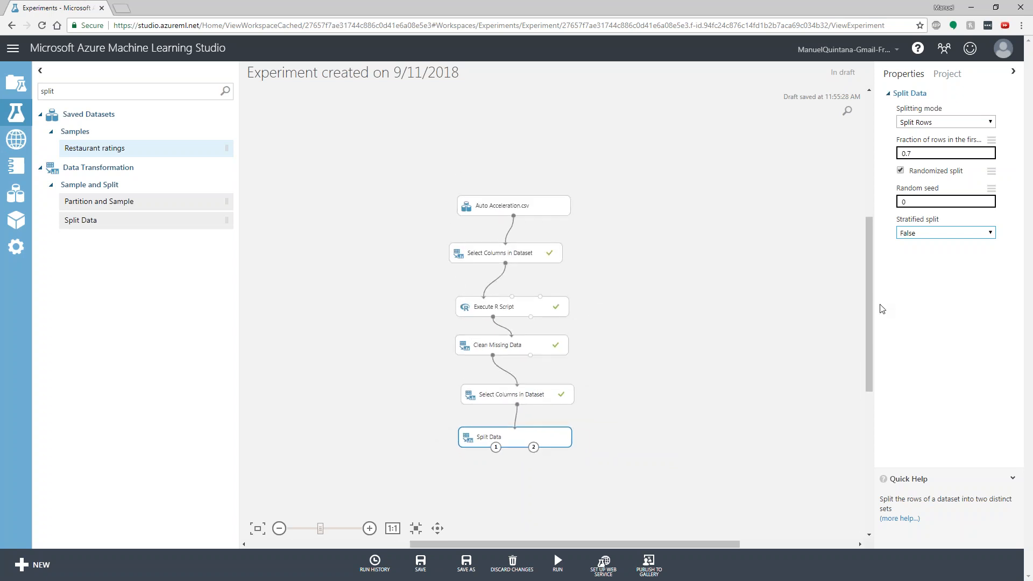
{"action": "left_click_drag", "start_coordinate": [870, 309], "coordinate": [863, 349]}
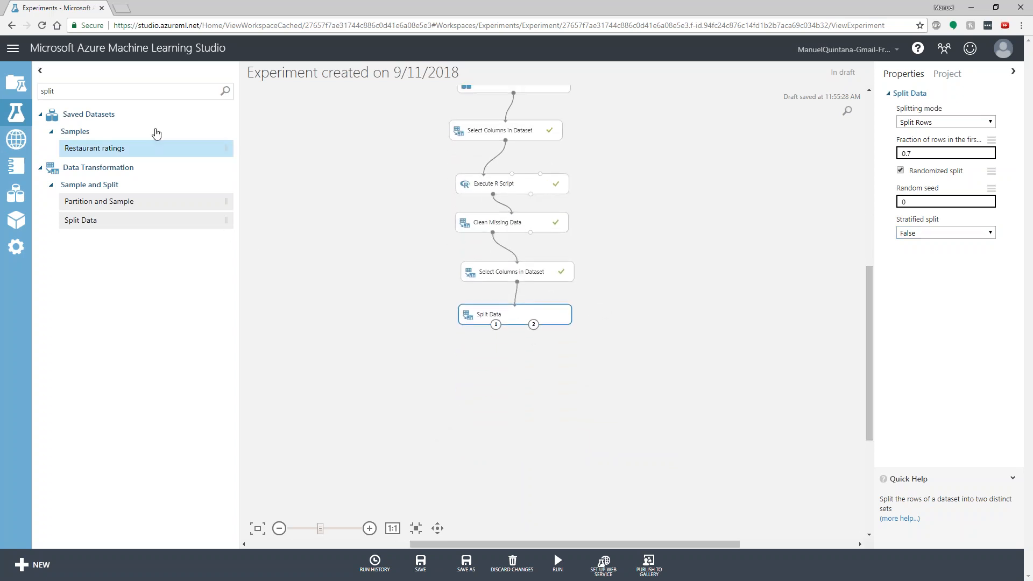
{"action": "left_click_drag", "start_coordinate": [151, 90], "coordinate": [22, 82]}
{"action": "type", "text": "train"}
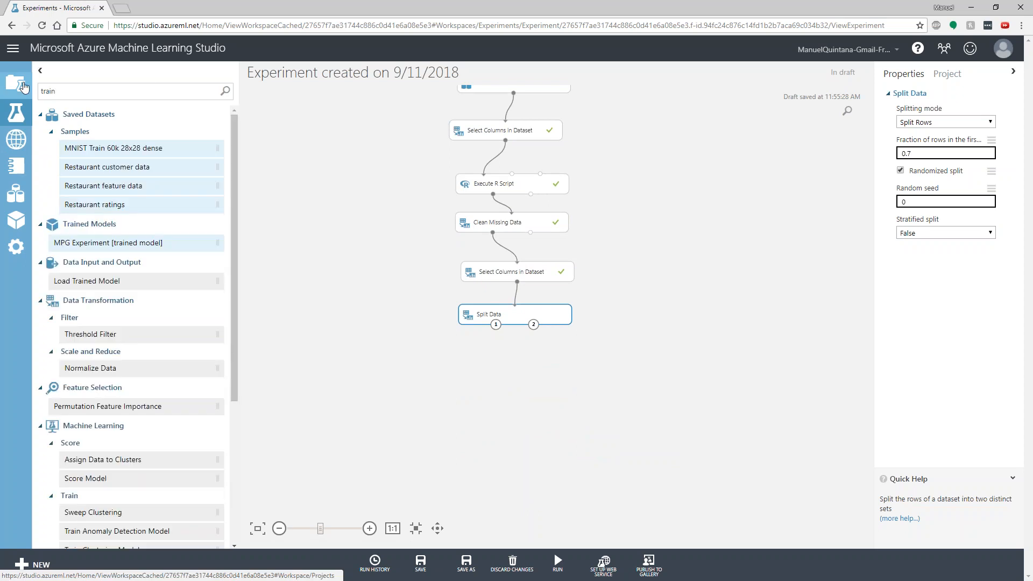
{"action": "type", "text": " mo"}
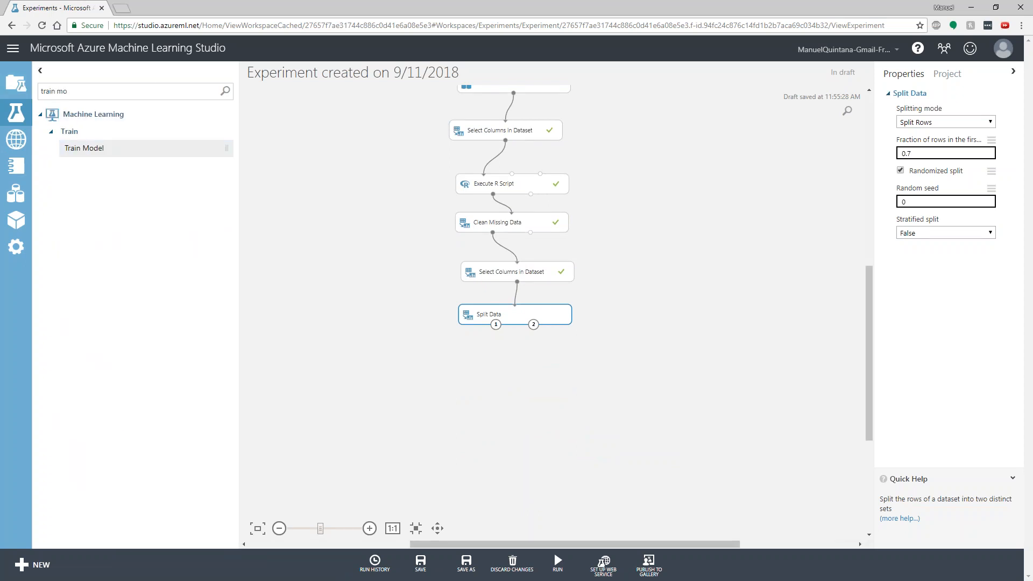
{"action": "left_click_drag", "start_coordinate": [103, 154], "coordinate": [451, 392]}
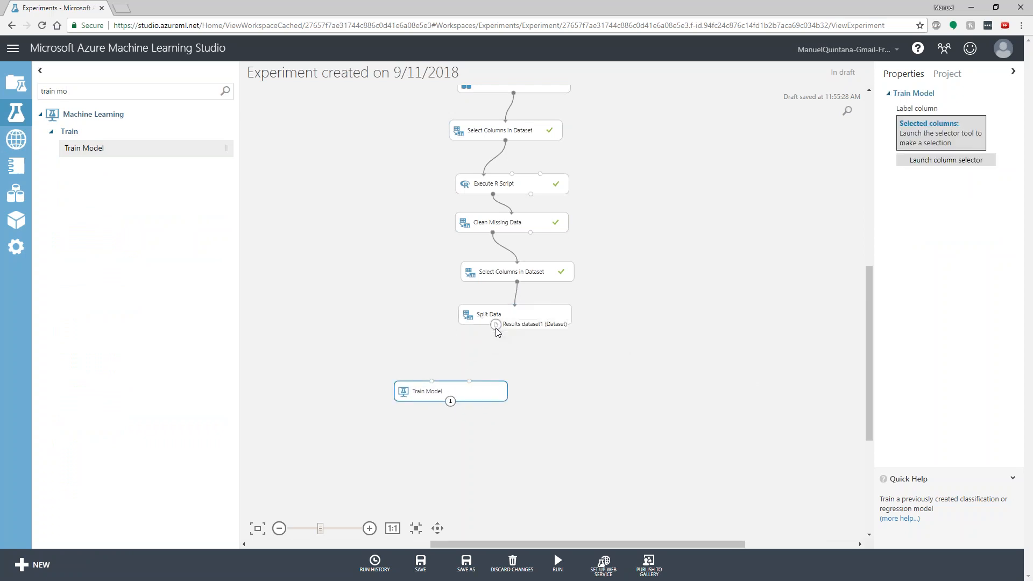
{"action": "left_click_drag", "start_coordinate": [496, 325], "coordinate": [469, 381]}
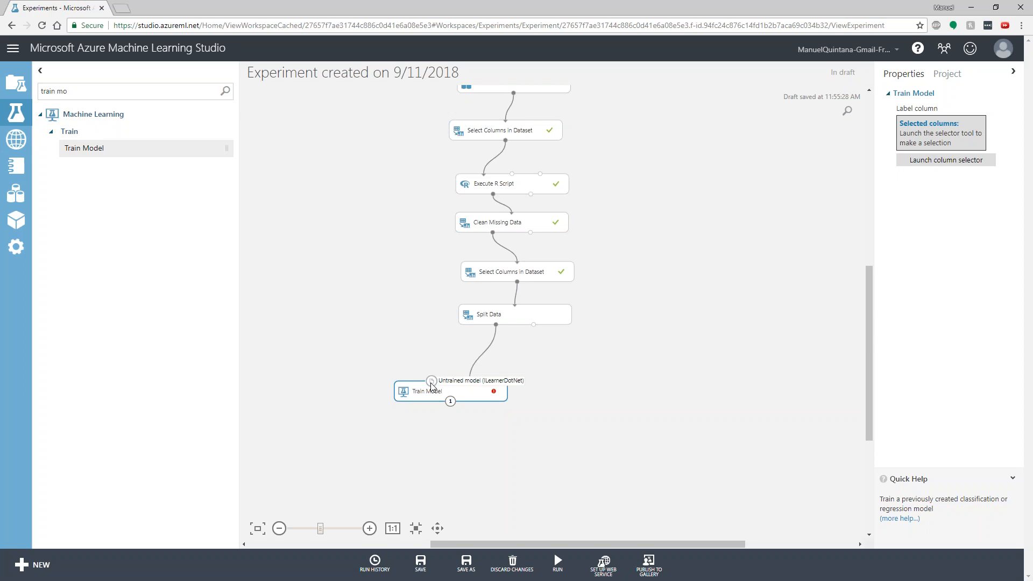
Step: Clear the experiment item search and collapse every module category from Saved Datasets through Feature Selection, leaving Machine Learning expanded
{"action": "left_click_drag", "start_coordinate": [69, 93], "coordinate": [41, 101]}
{"action": "key", "text": "BackSpace"}
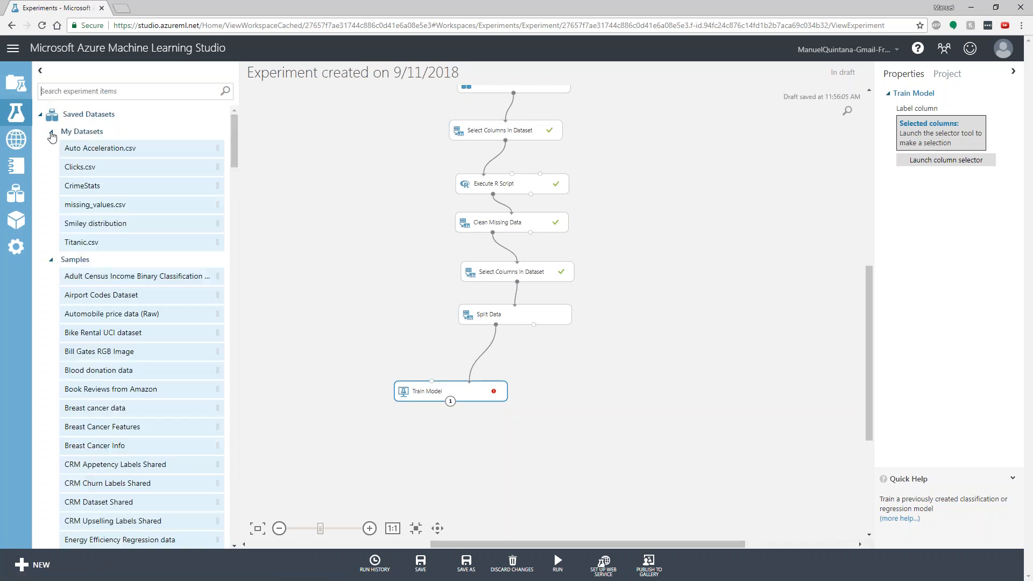
{"action": "left_click", "coordinate": [51, 132]}
{"action": "left_click", "coordinate": [50, 147]}
{"action": "left_click", "coordinate": [41, 163]}
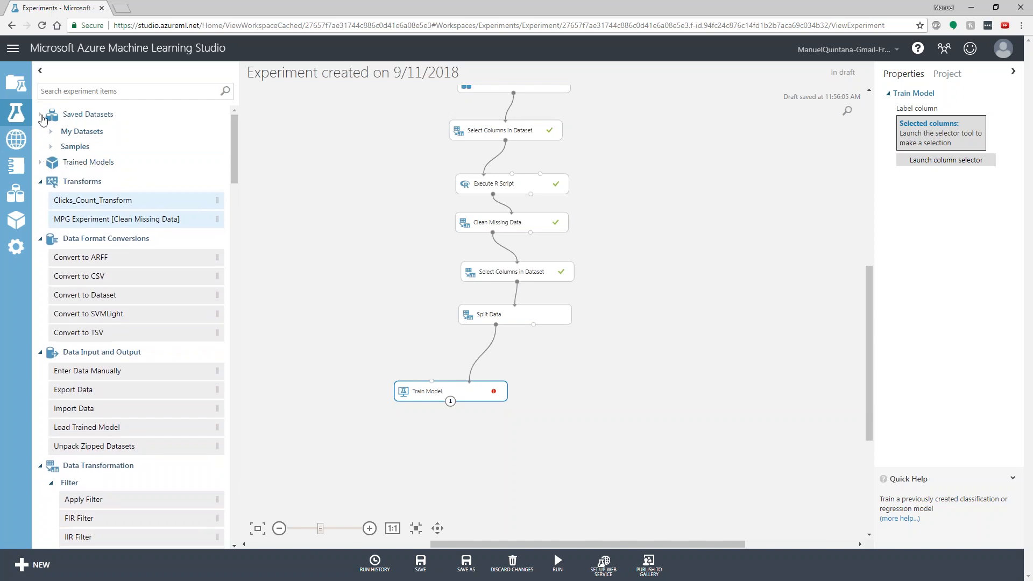
{"action": "left_click", "coordinate": [40, 114]}
{"action": "left_click", "coordinate": [40, 152]}
{"action": "left_click", "coordinate": [41, 153]}
{"action": "left_click", "coordinate": [41, 153]}
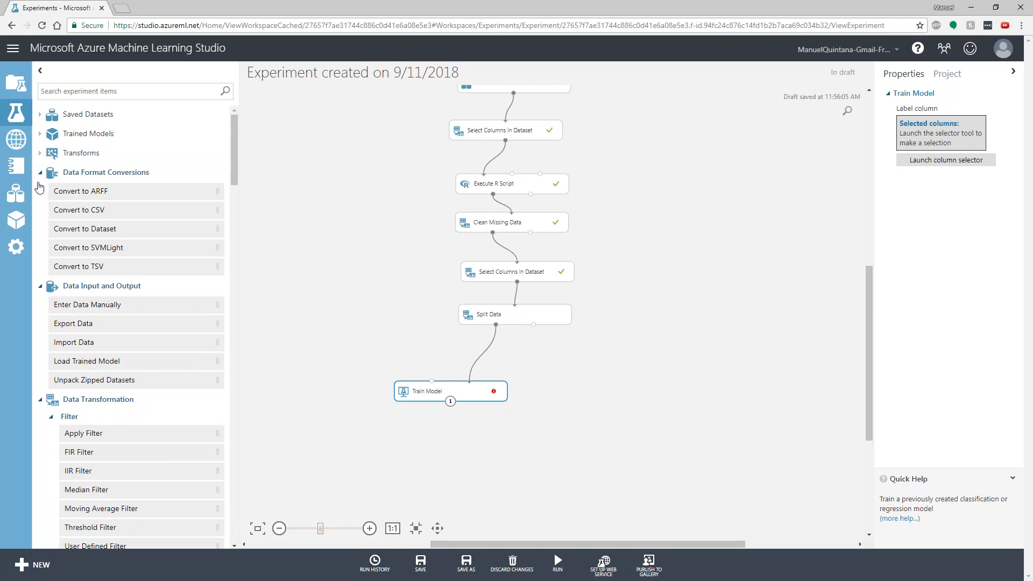
{"action": "left_click", "coordinate": [41, 173]}
{"action": "left_click", "coordinate": [41, 193]}
{"action": "left_click", "coordinate": [51, 228]}
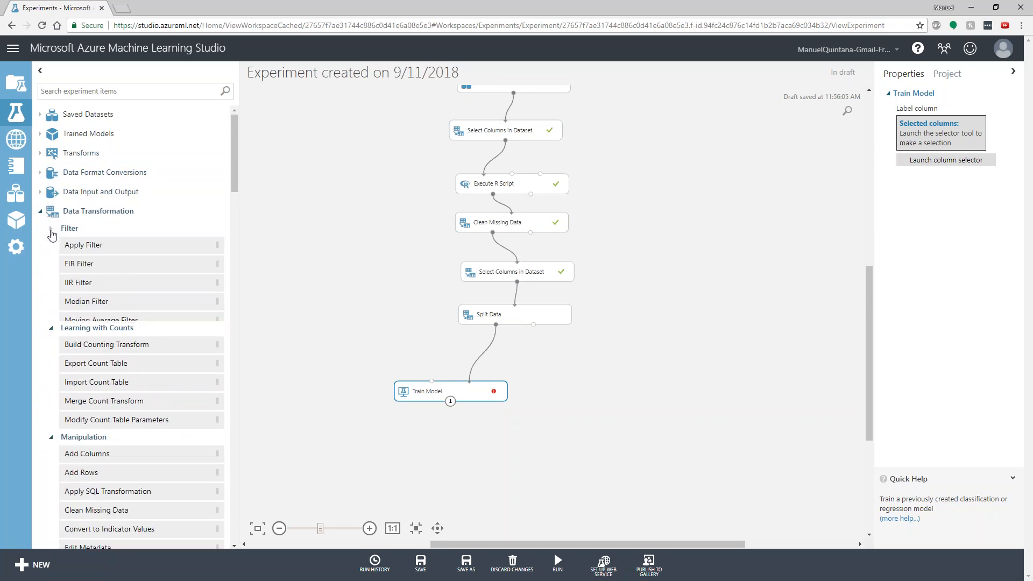
{"action": "left_click", "coordinate": [52, 248]}
{"action": "left_click", "coordinate": [51, 259]}
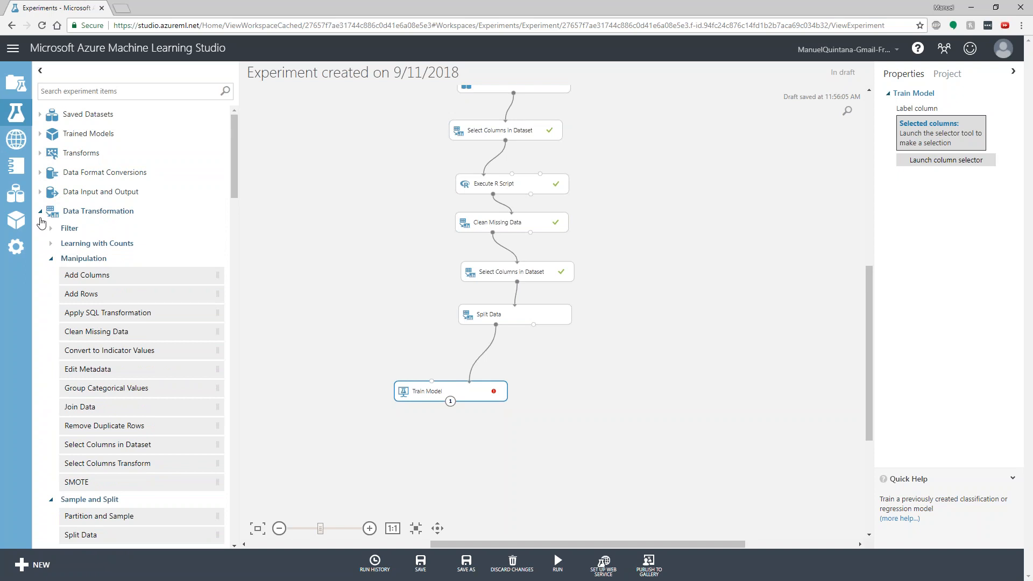
{"action": "left_click", "coordinate": [41, 213]}
{"action": "left_click", "coordinate": [40, 231]}
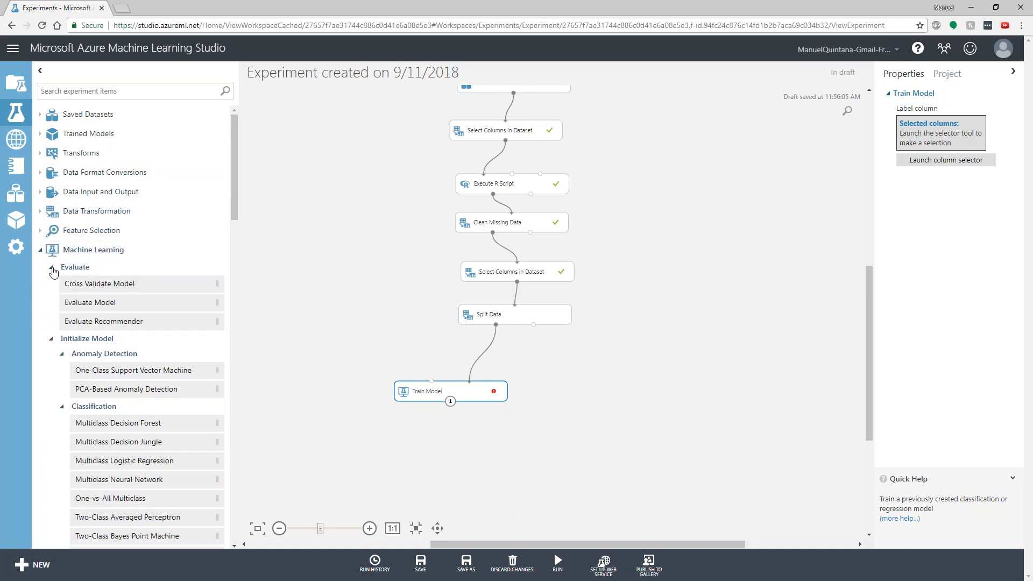
Step: Narrow the Machine Learning modules to the Regression group under Initialize Model by collapsing the other groups
{"action": "left_click", "coordinate": [51, 268]}
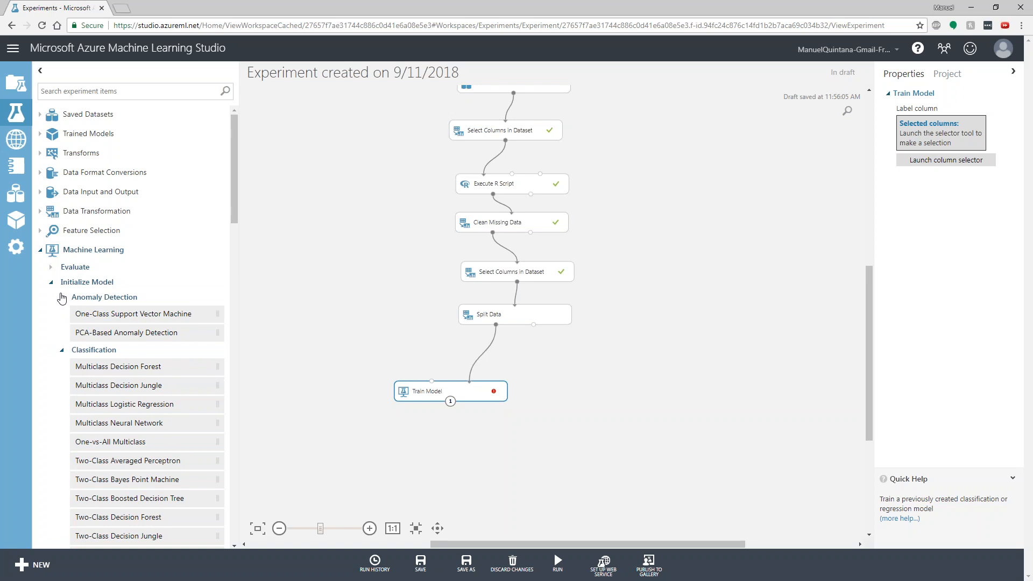
{"action": "left_click", "coordinate": [51, 283]}
{"action": "left_click", "coordinate": [53, 297]}
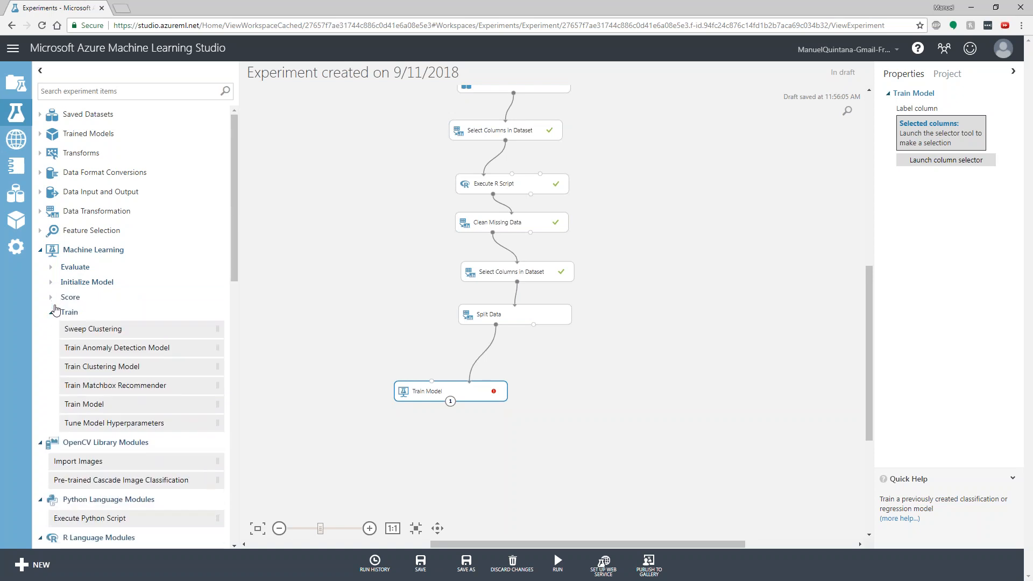
{"action": "left_click", "coordinate": [51, 312]}
{"action": "left_click", "coordinate": [51, 282]}
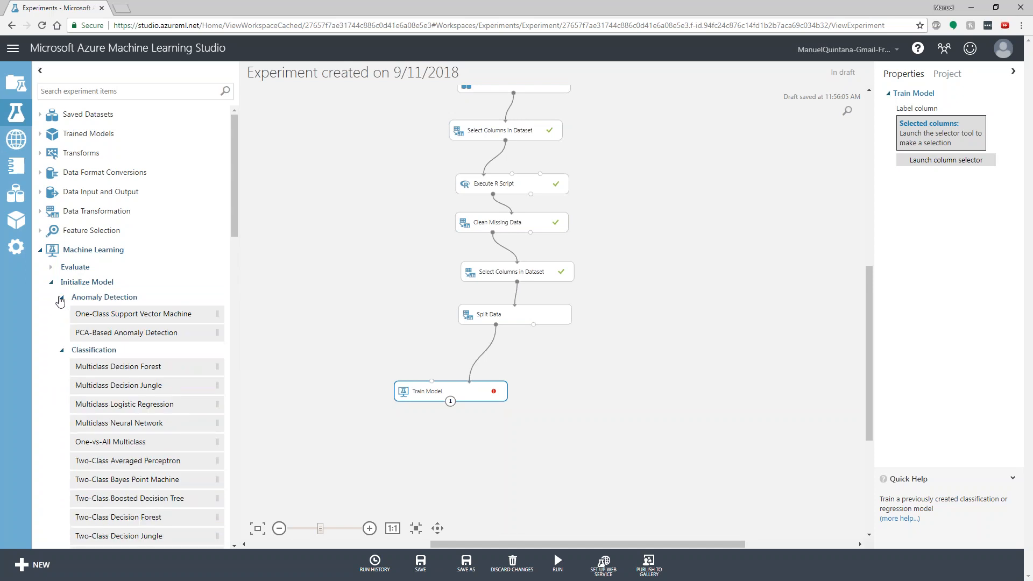
{"action": "left_click", "coordinate": [62, 312]}
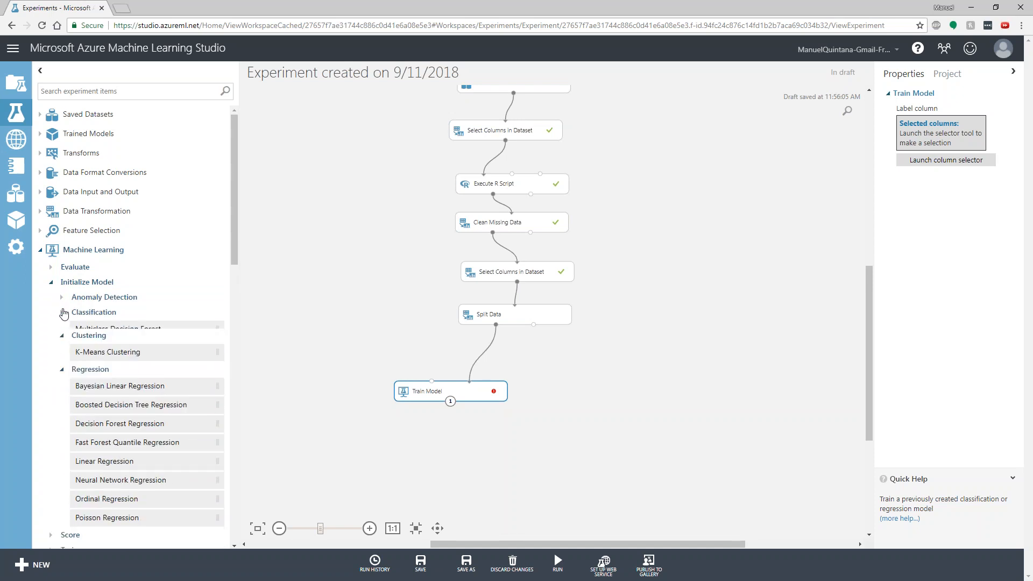
{"action": "left_click", "coordinate": [62, 330]}
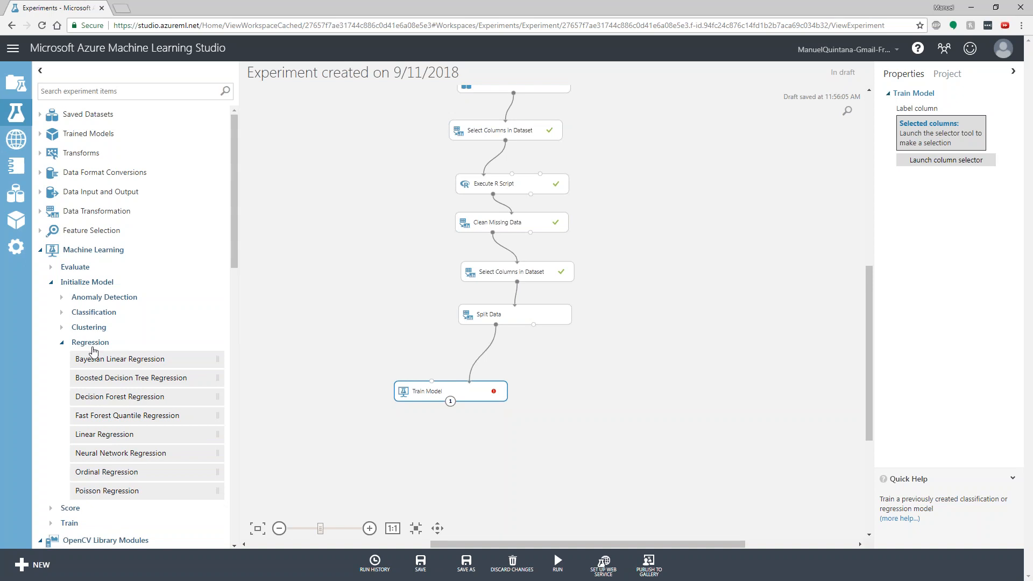
Step: Place Linear Regression beside Split Data and connect it to the untrained model input of Train Model
{"action": "left_click_drag", "start_coordinate": [102, 434], "coordinate": [425, 401]}
{"action": "left_click_drag", "start_coordinate": [394, 330], "coordinate": [401, 318]}
{"action": "left_click", "coordinate": [961, 154]}
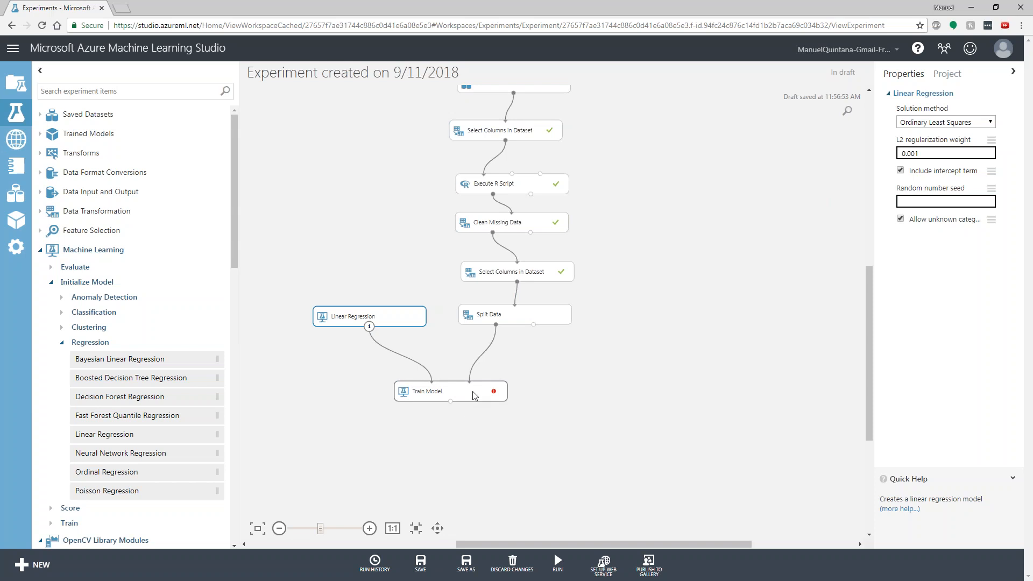
Step: Set the label column of Train Model to Acceleration
{"action": "left_click", "coordinate": [473, 391]}
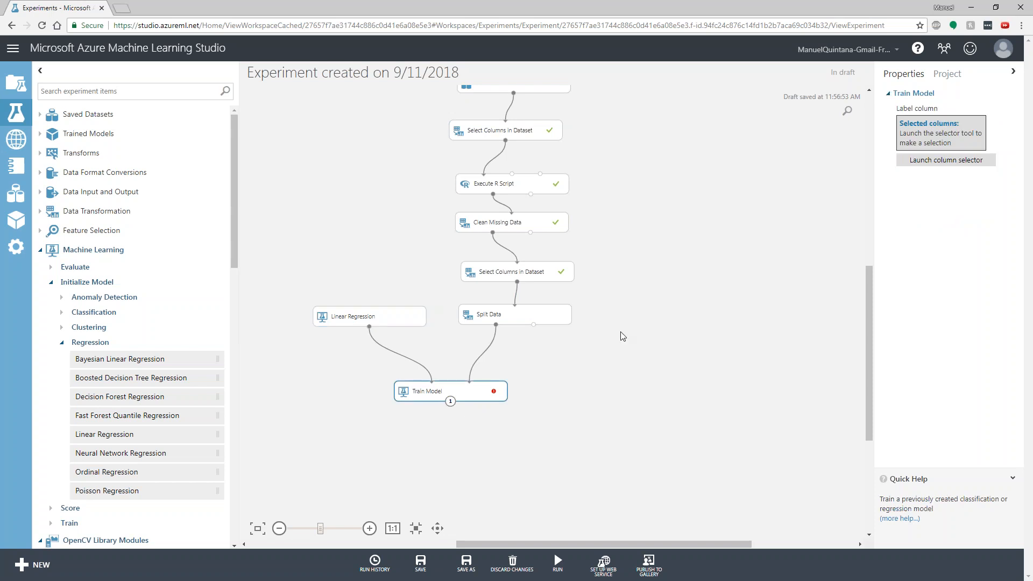
{"action": "left_click", "coordinate": [935, 161]}
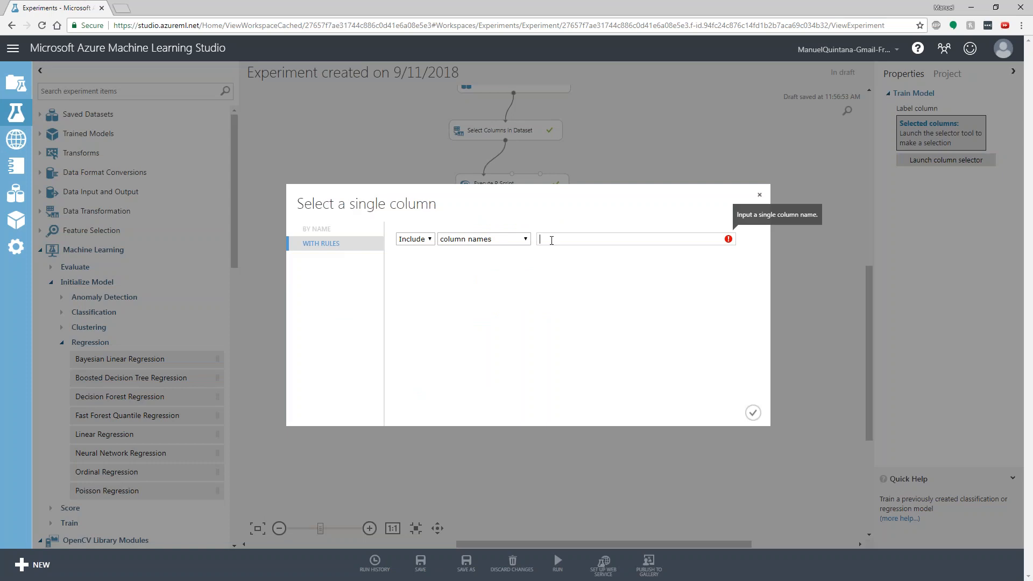
{"action": "type", "text": "ac"}
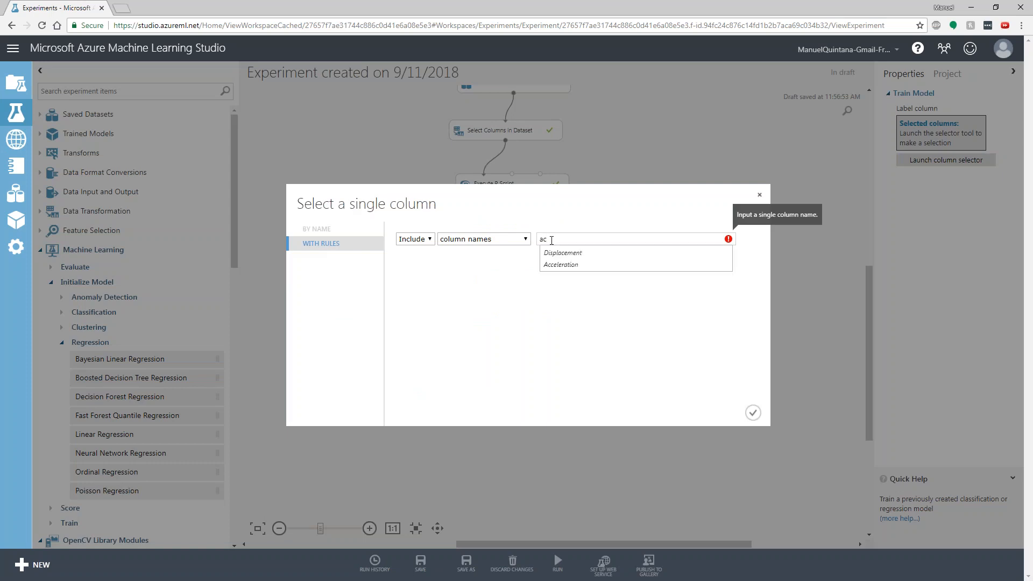
{"action": "left_click", "coordinate": [559, 264]}
{"action": "left_click", "coordinate": [754, 413]}
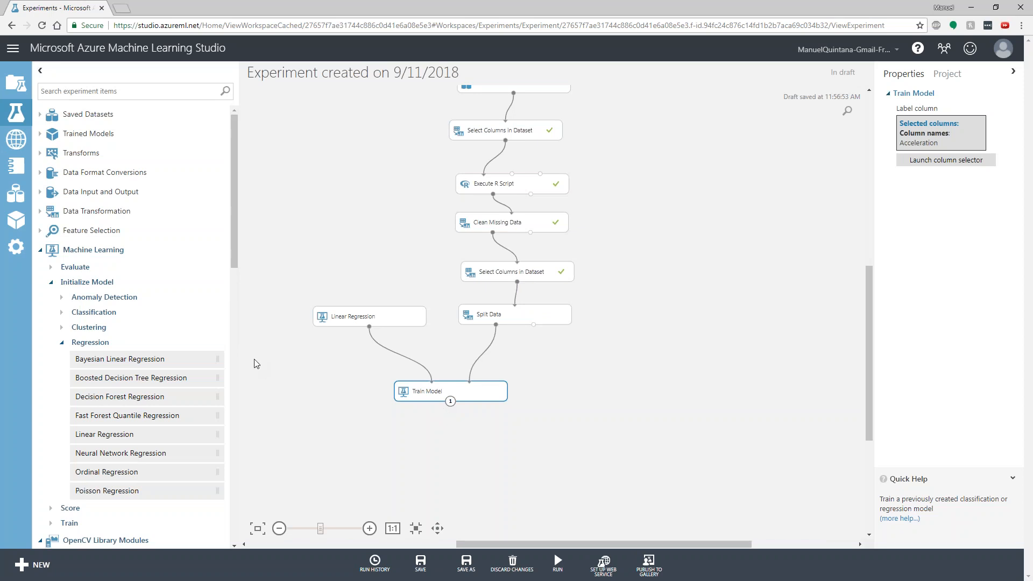
Step: Place Score Model below Train Model and connect the trained model and the second Split Data output to its inputs
{"action": "left_click", "coordinate": [62, 343]}
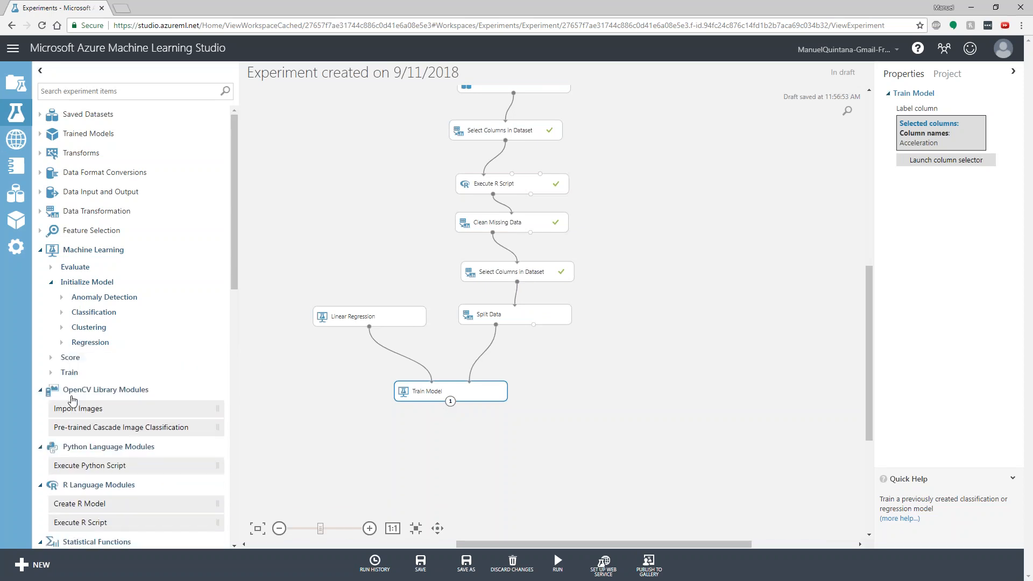
{"action": "left_click", "coordinate": [54, 359]}
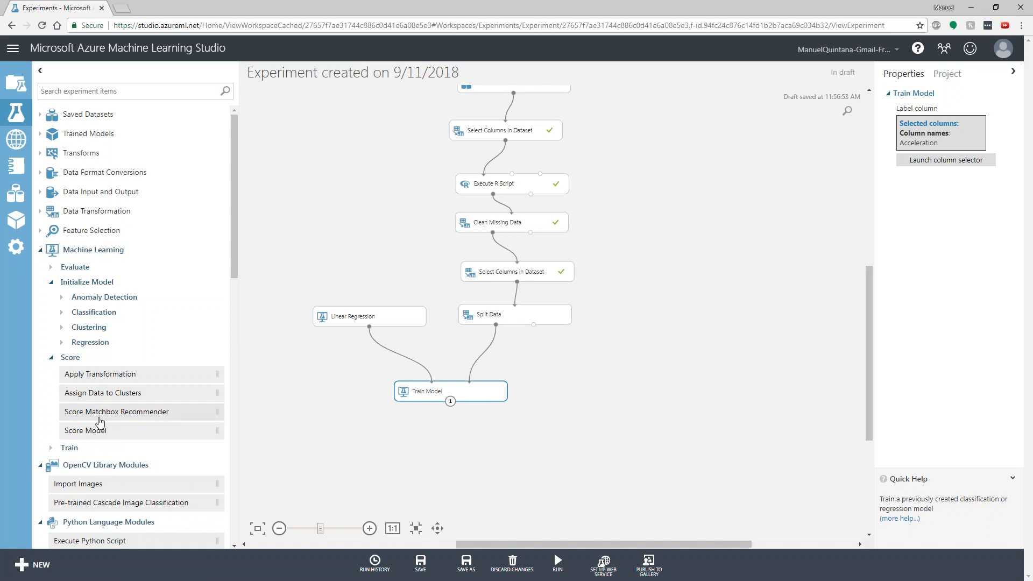
{"action": "left_click_drag", "start_coordinate": [105, 433], "coordinate": [450, 451]}
{"action": "left_click_drag", "start_coordinate": [450, 401], "coordinate": [427, 441]}
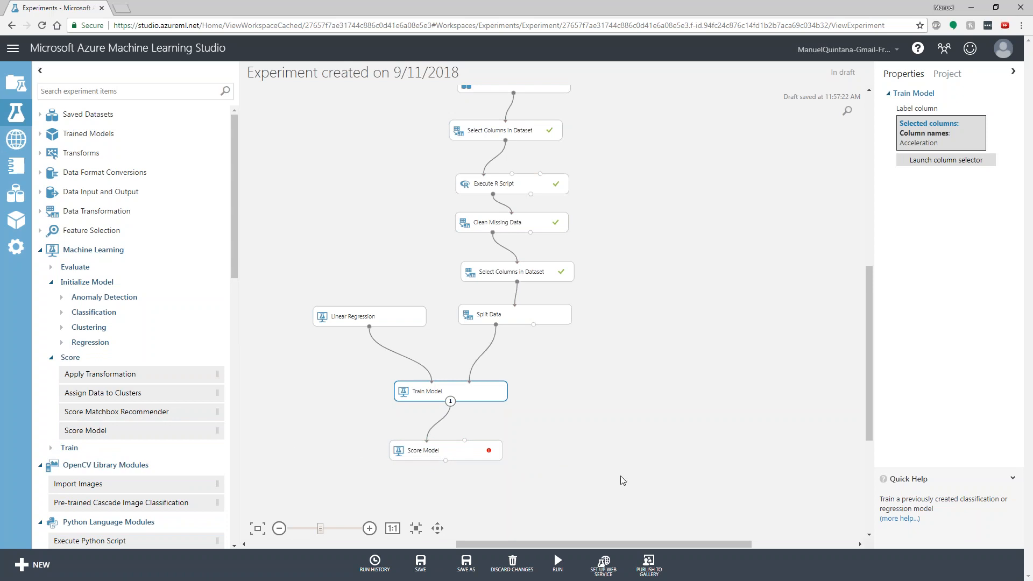
{"action": "left_click", "coordinate": [487, 455]}
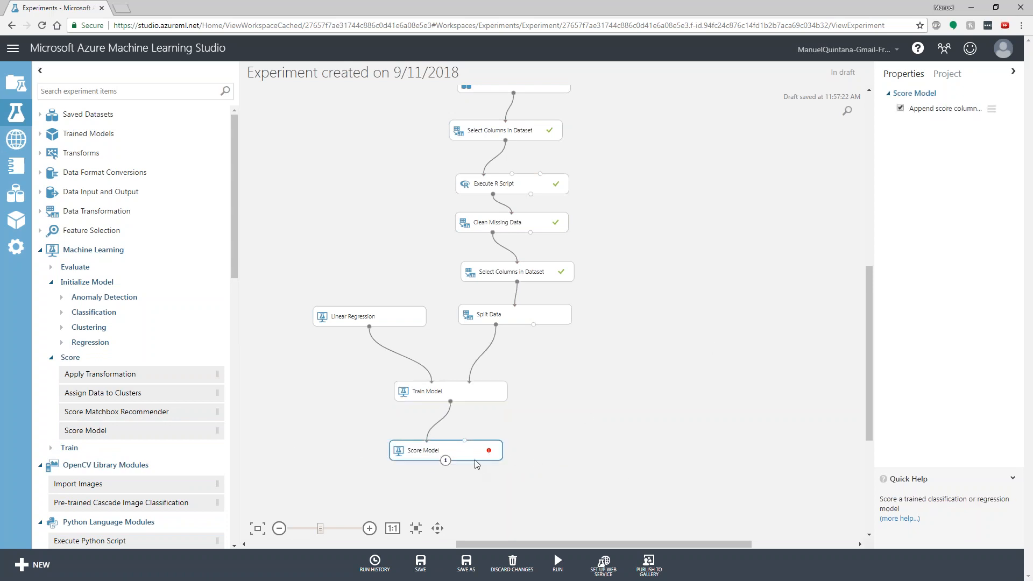
{"action": "left_click_drag", "start_coordinate": [473, 448], "coordinate": [532, 444]}
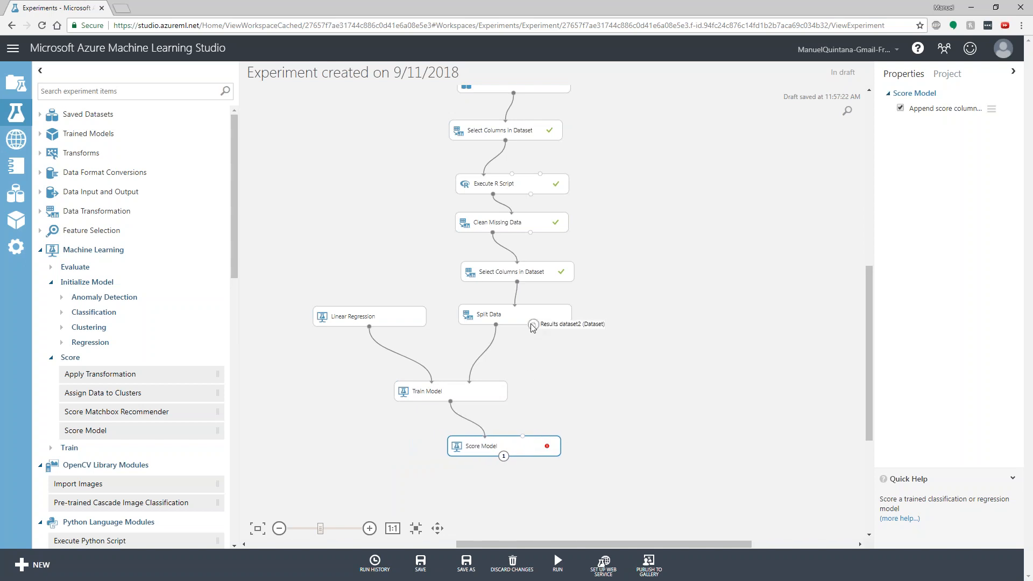
{"action": "left_click_drag", "start_coordinate": [533, 324], "coordinate": [522, 438]}
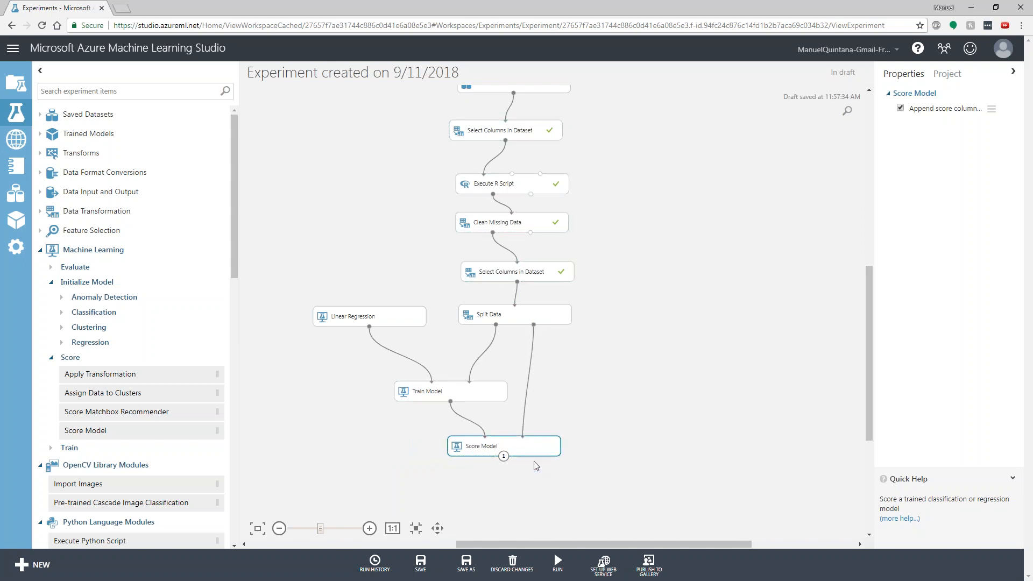
Step: Place Evaluate Model below Score Model and connect the scored dataset output to its first input
{"action": "left_click_drag", "start_coordinate": [877, 353], "coordinate": [874, 435]}
{"action": "left_click", "coordinate": [52, 358]}
{"action": "left_click", "coordinate": [51, 282]}
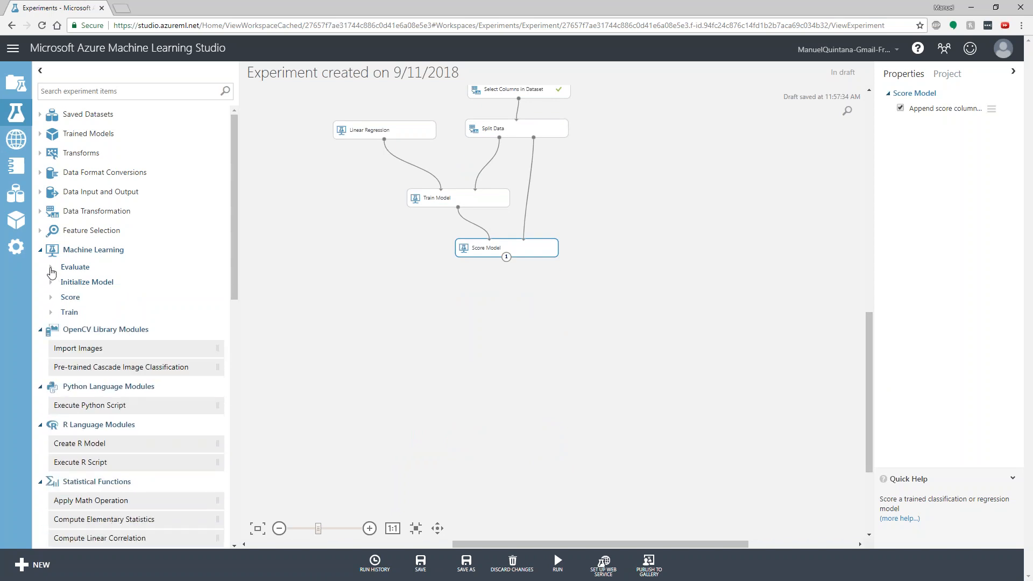
{"action": "left_click", "coordinate": [51, 267]}
{"action": "left_click_drag", "start_coordinate": [78, 311], "coordinate": [505, 305]}
{"action": "left_click_drag", "start_coordinate": [506, 257], "coordinate": [551, 325]}
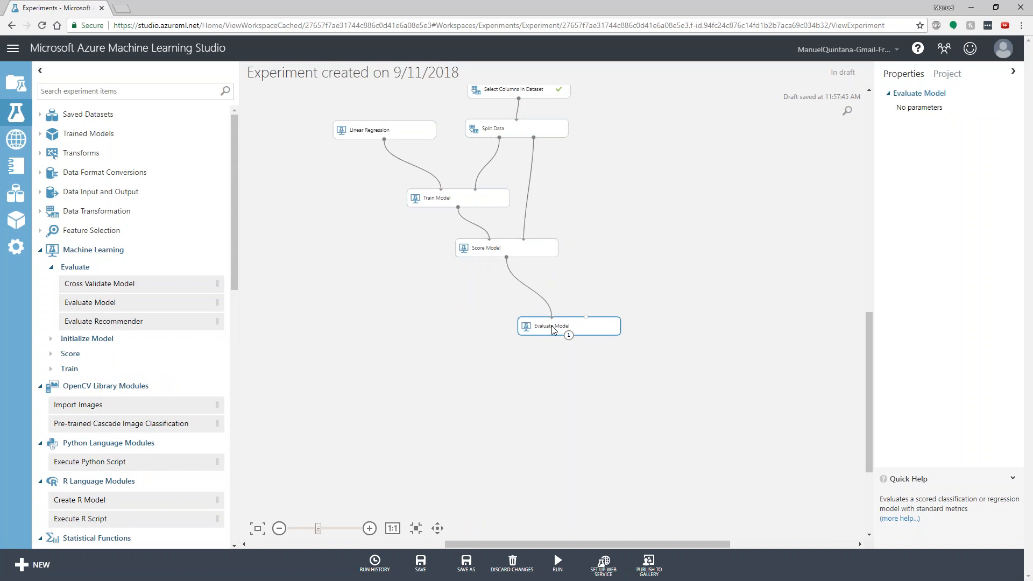
Step: Run the experiment and visualize the evaluation results of Evaluate Model
{"action": "left_click", "coordinate": [557, 563]}
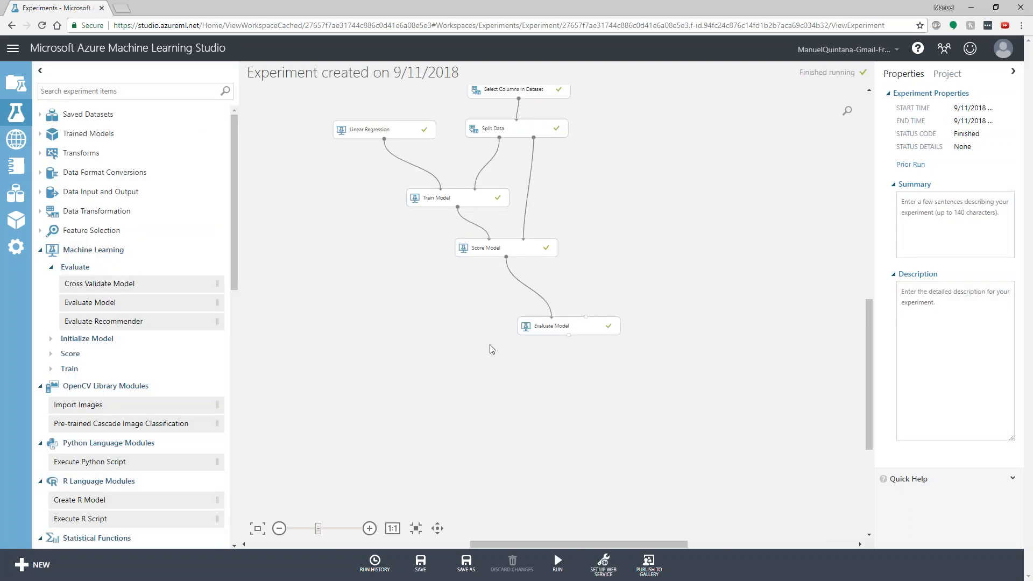
{"action": "right_click", "coordinate": [568, 335]}
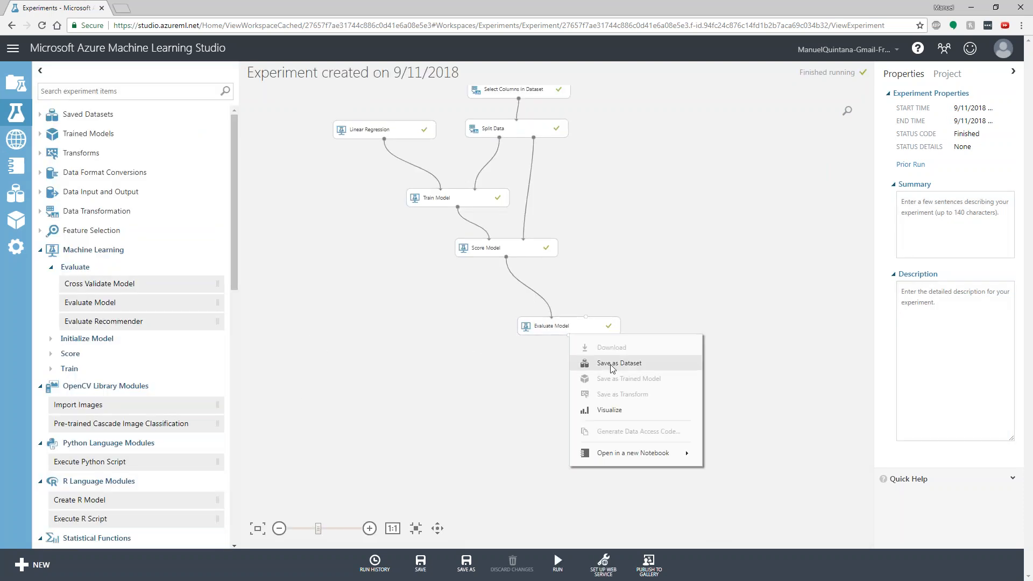
{"action": "left_click", "coordinate": [620, 414]}
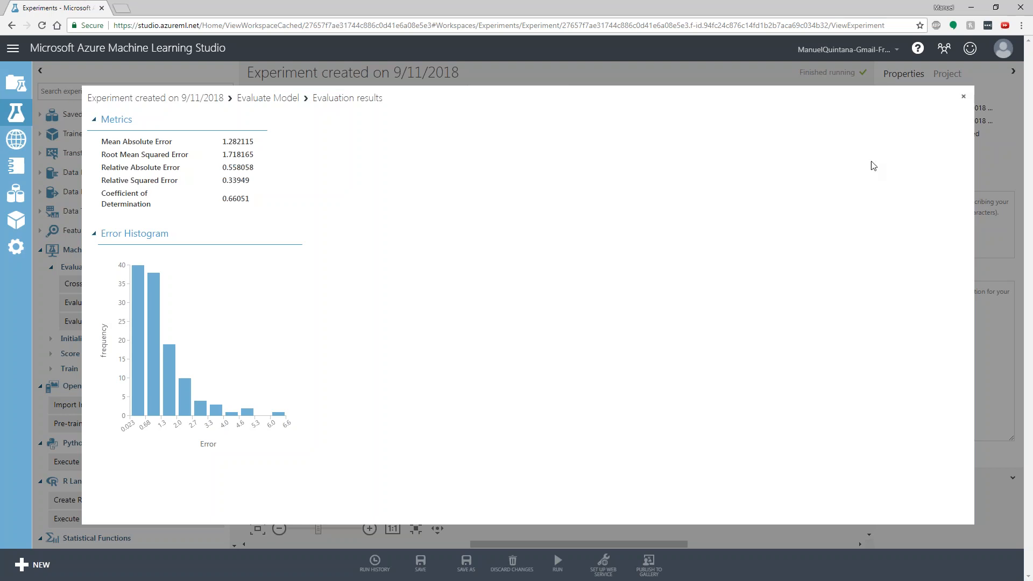
{"action": "left_click", "coordinate": [964, 97]}
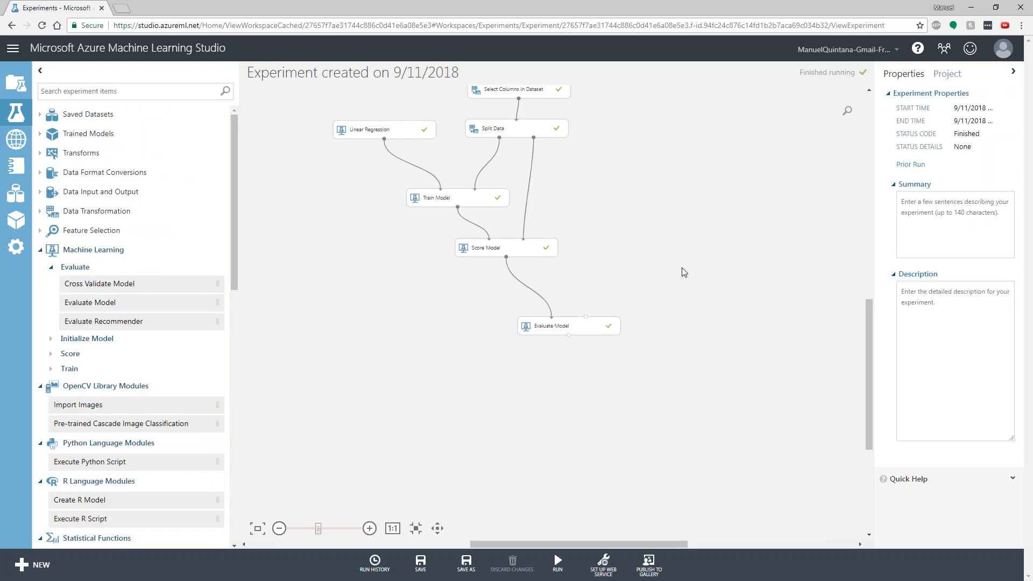
Step: Place Neural Network Regression on the canvas to the right of Split Data
{"action": "left_click", "coordinate": [54, 342]}
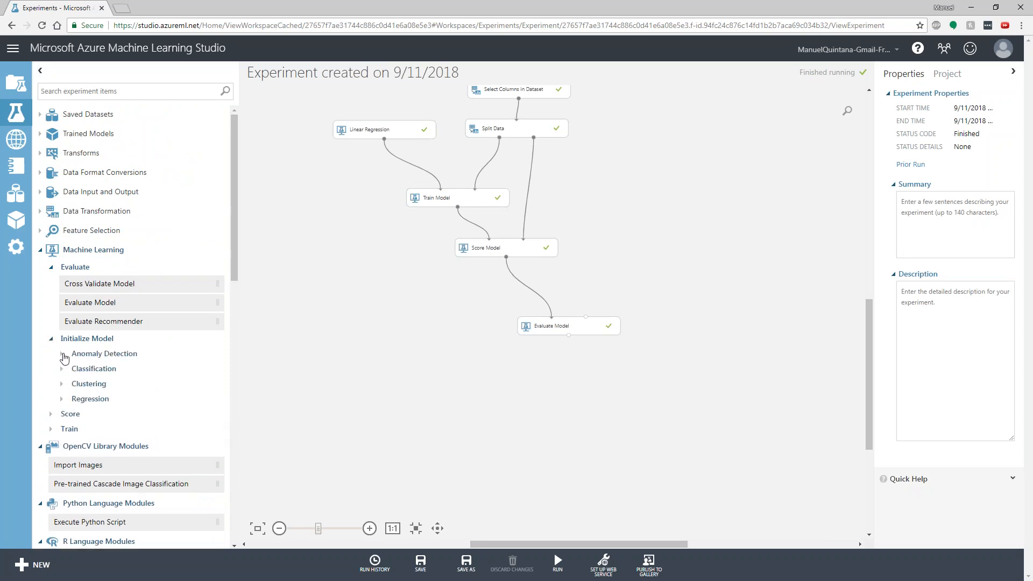
{"action": "left_click", "coordinate": [63, 399]}
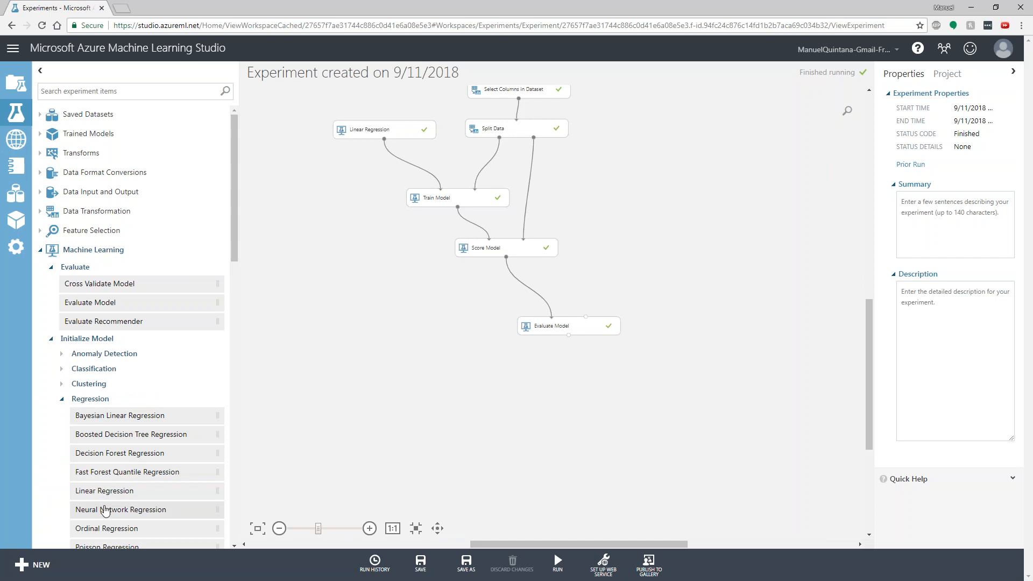
{"action": "left_click_drag", "start_coordinate": [147, 516], "coordinate": [672, 135]}
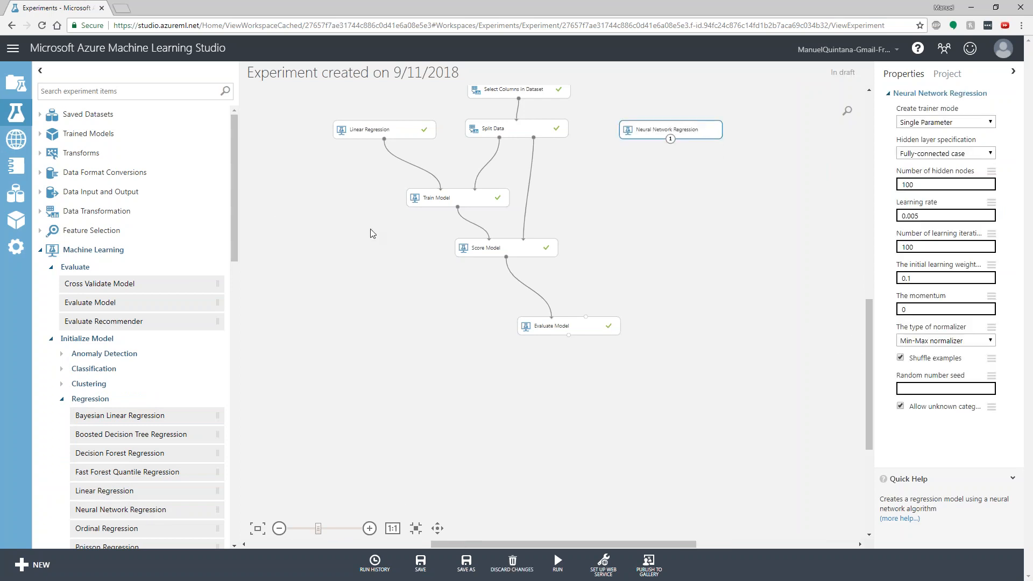
Step: Duplicate Train Model and Score Model together and arrange the copies below Neural Network Regression
{"action": "left_click", "coordinate": [431, 205]}
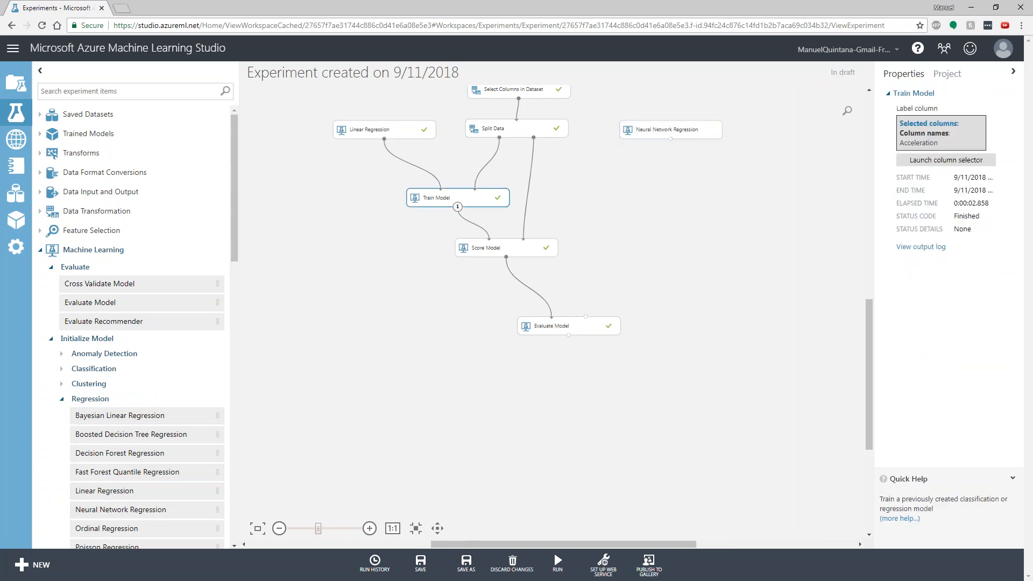
{"action": "left_click", "coordinate": [487, 248], "text": "ctrl"}
{"action": "key", "text": "ctrl+c"}
{"action": "key", "text": "ctrl+v"}
{"action": "left_click_drag", "start_coordinate": [483, 217], "coordinate": [681, 215]}
{"action": "left_click", "coordinate": [714, 279]}
{"action": "left_click_drag", "start_coordinate": [679, 256], "coordinate": [627, 251]}
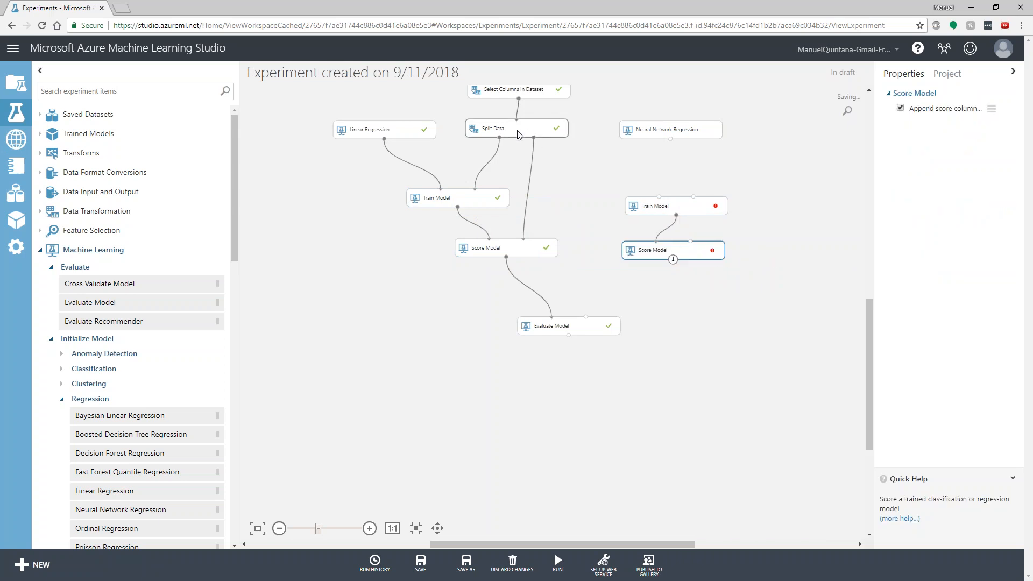
Step: Connect Split Data and Neural Network Regression to the copied Train Model and Score Model, and feed the new scores into Evaluate Model's second input
{"action": "left_click_drag", "start_coordinate": [500, 139], "coordinate": [693, 197]}
{"action": "left_click_drag", "start_coordinate": [670, 139], "coordinate": [670, 219]}
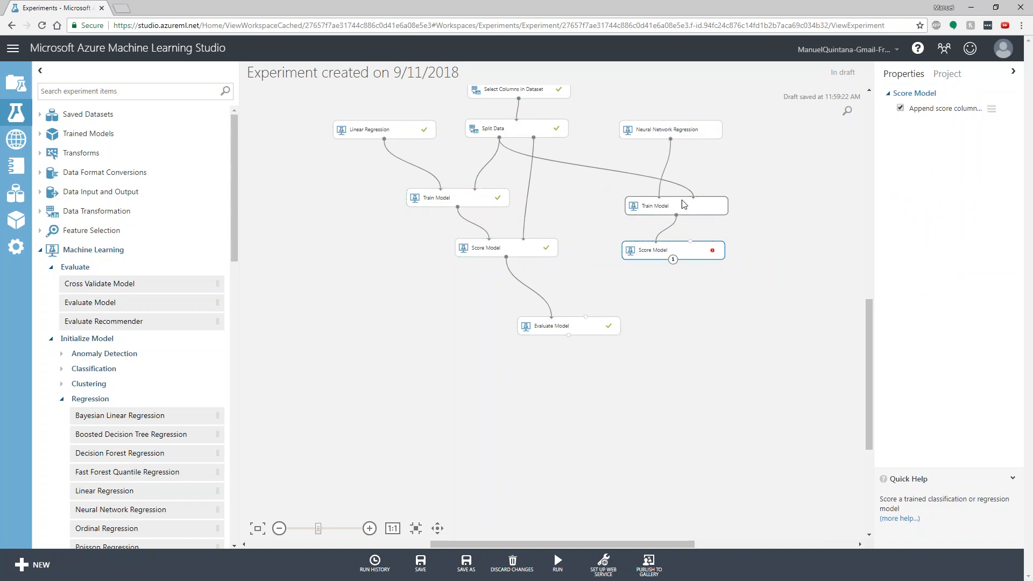
{"action": "left_click_drag", "start_coordinate": [671, 262], "coordinate": [586, 318]}
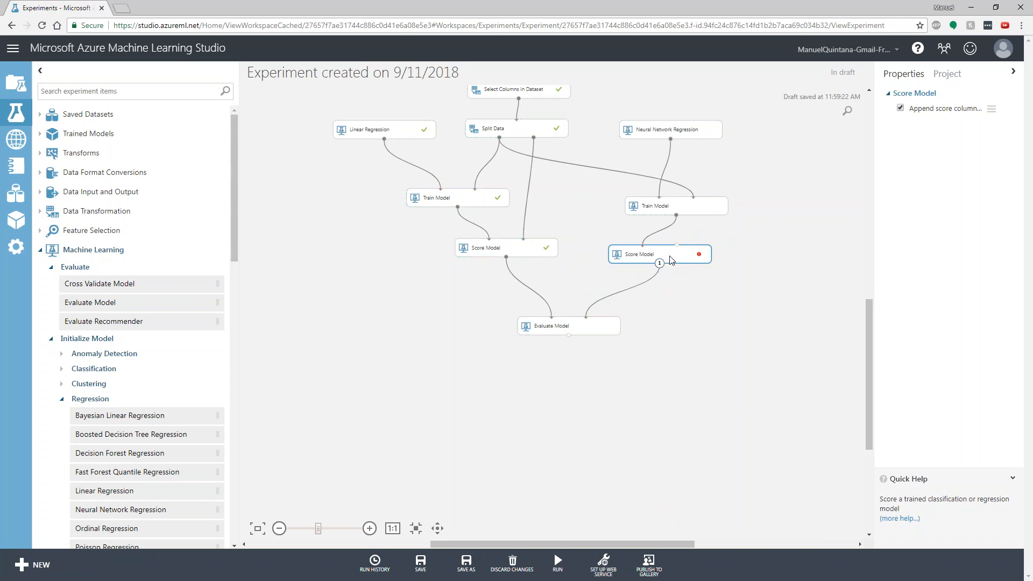
{"action": "left_click_drag", "start_coordinate": [533, 138], "coordinate": [677, 245]}
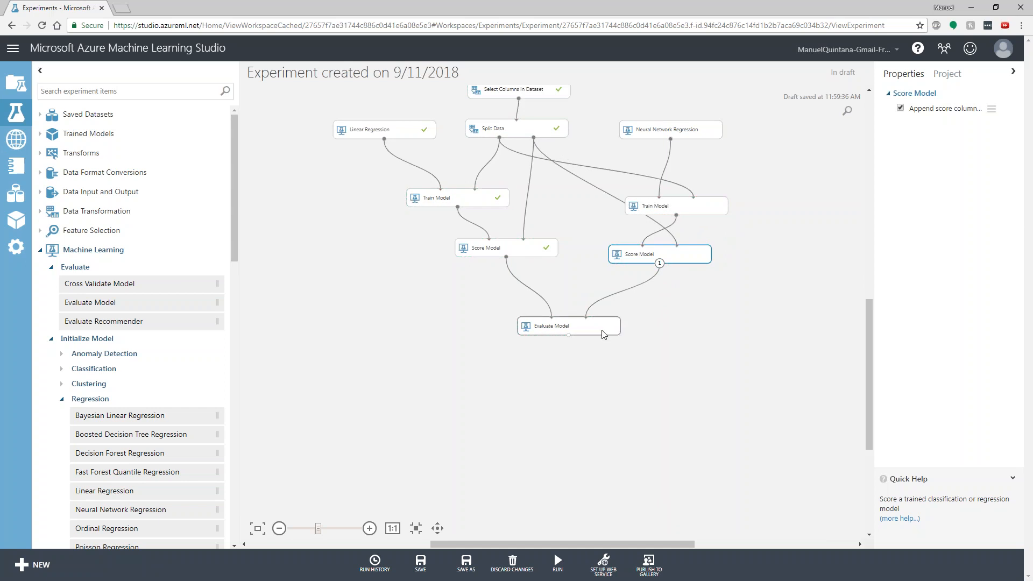
Step: Run the experiment and visualize Evaluate Model's results to compare the linear and neural network regressions
{"action": "mouse_move", "coordinate": [558, 563]}
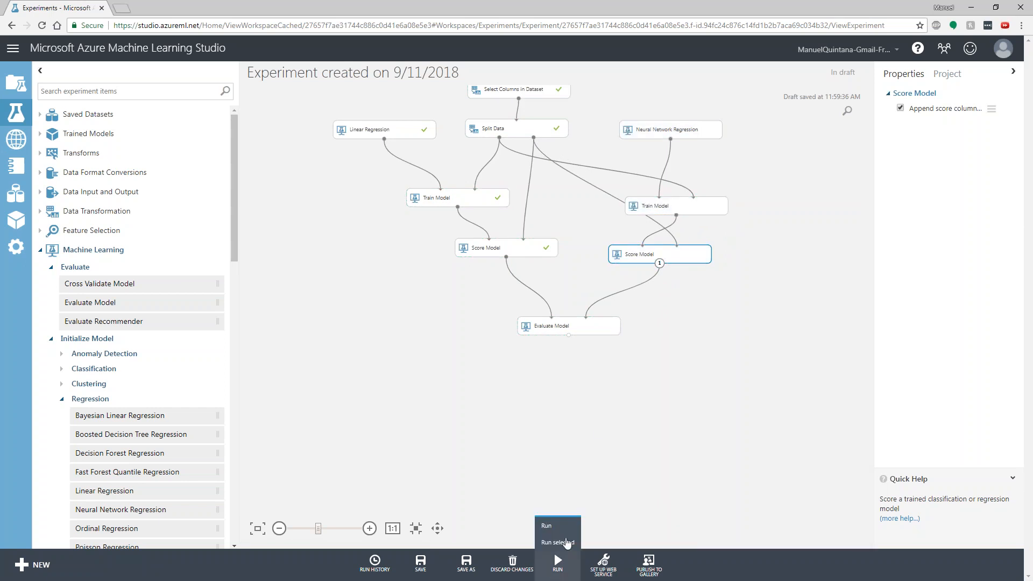
{"action": "left_click", "coordinate": [565, 529]}
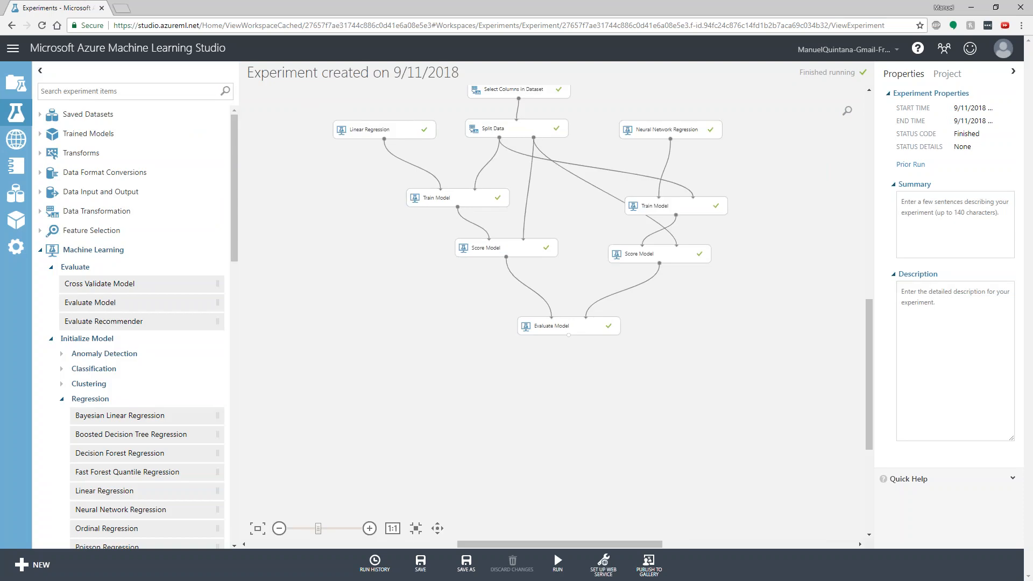
{"action": "right_click", "coordinate": [568, 334]}
{"action": "left_click", "coordinate": [600, 418]}
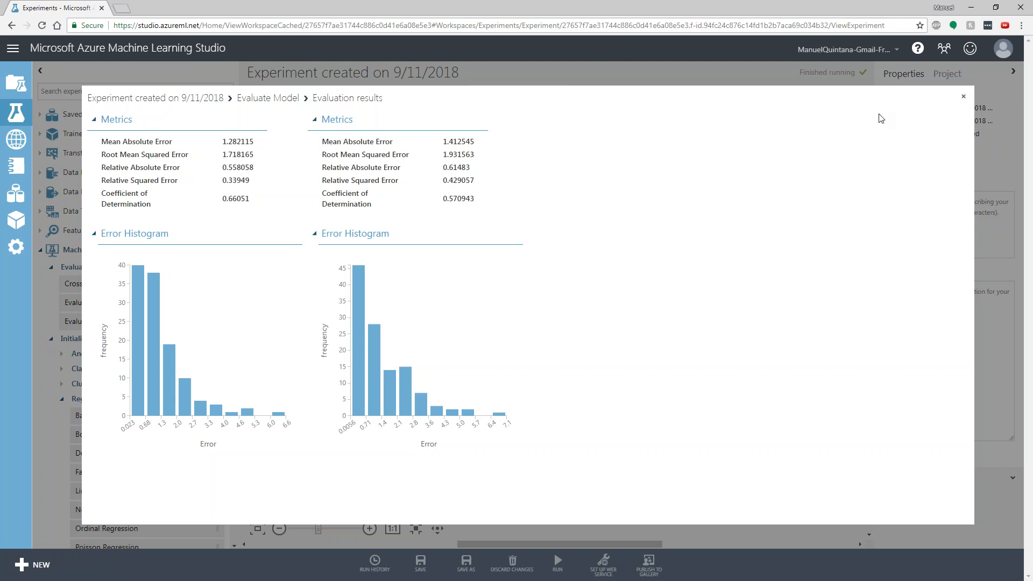
{"action": "left_click", "coordinate": [965, 99]}
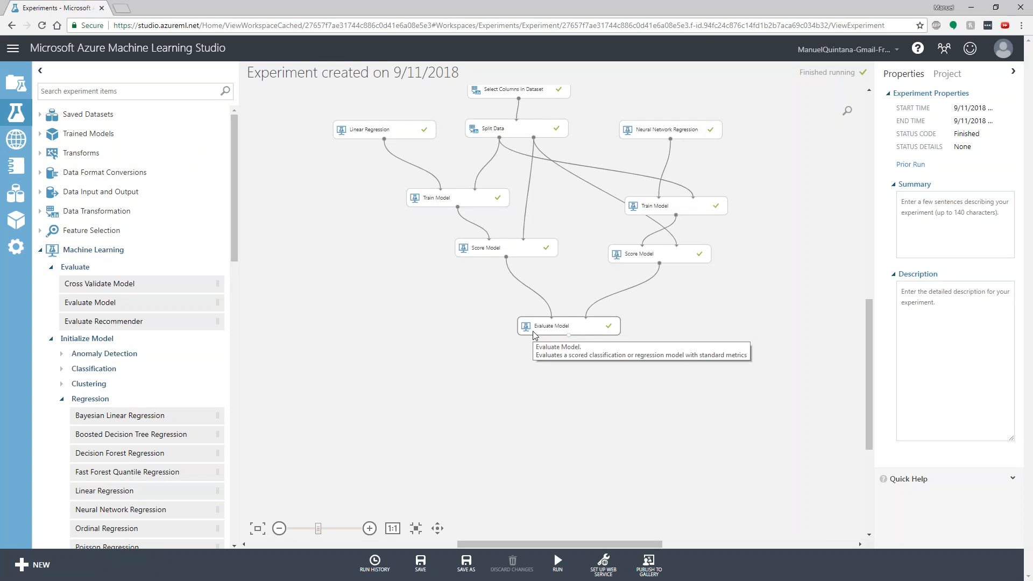
Step: Try to set up a predictive web service from the experiment containing both Train Model branches
{"action": "left_click", "coordinate": [602, 564]}
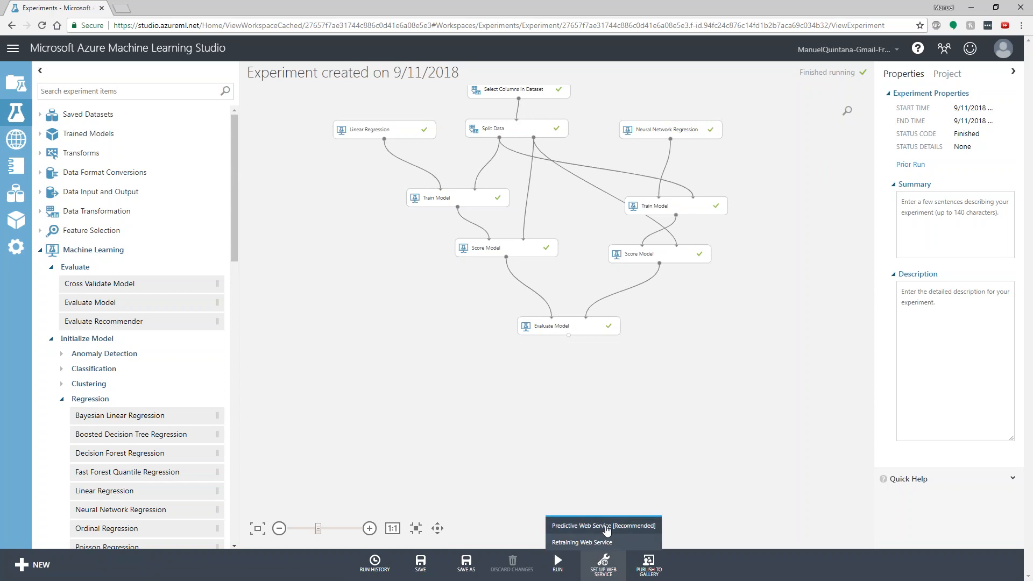
{"action": "left_click", "coordinate": [606, 541]}
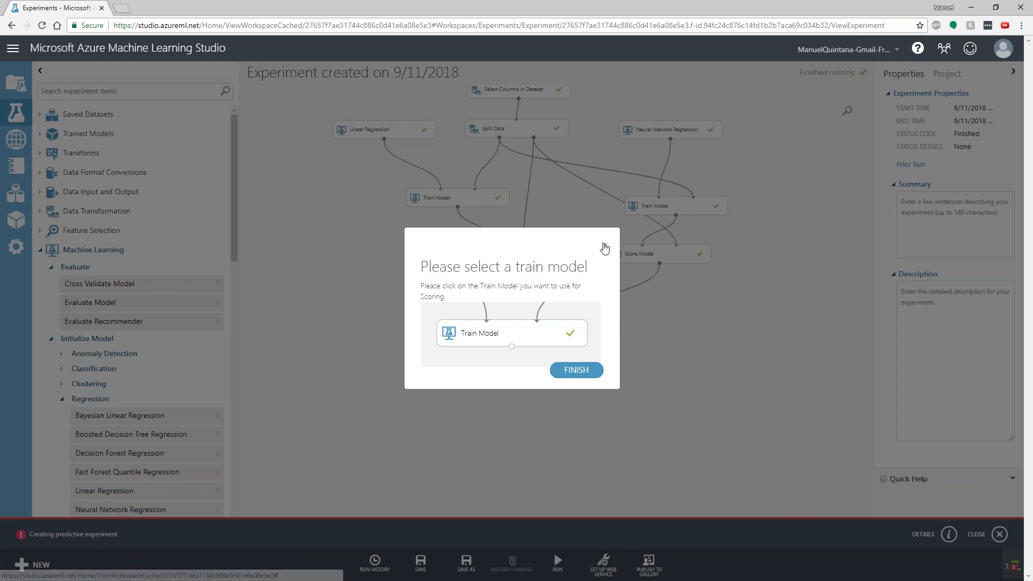
{"action": "left_click", "coordinate": [605, 249]}
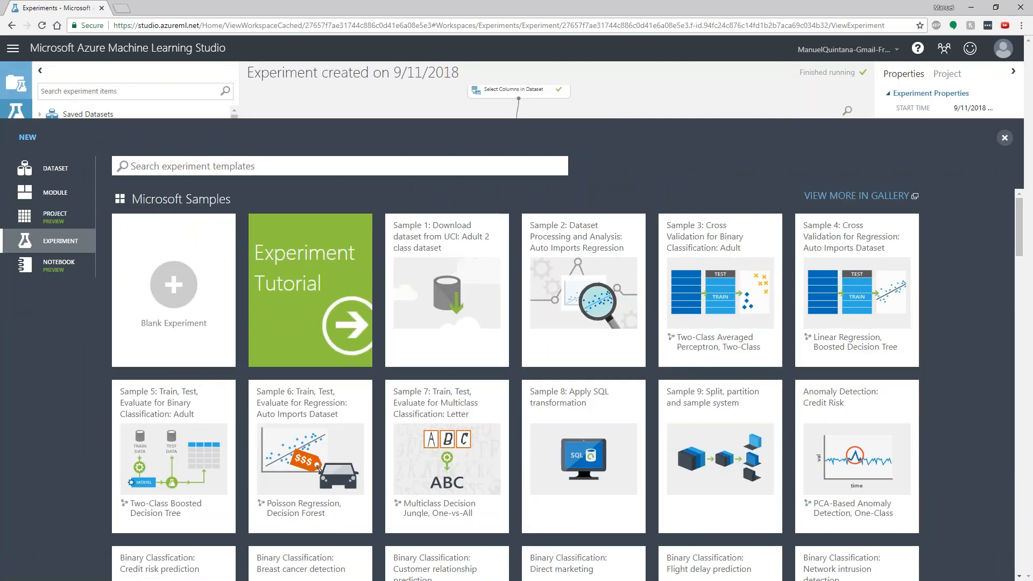
{"action": "left_click", "coordinate": [1005, 138]}
Step: Delete Neural Network Regression with its copied Train Model and Score Model, and dismiss the predictive experiment notification
{"action": "left_click", "coordinate": [693, 132]}
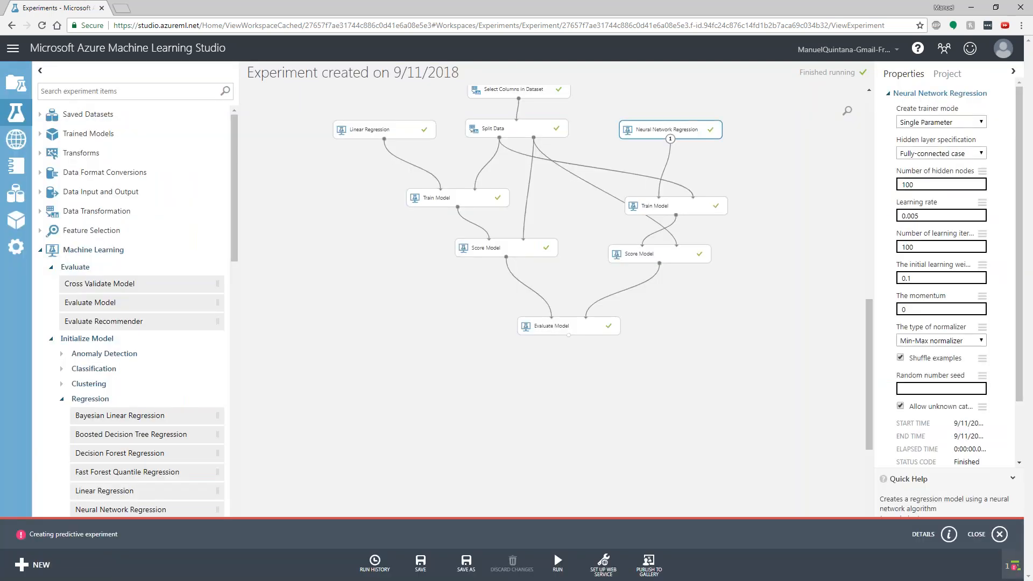
{"action": "key", "text": "Delete"}
{"action": "left_click", "coordinate": [691, 202]}
{"action": "key", "text": "Delete"}
{"action": "left_click", "coordinate": [678, 249]}
{"action": "key", "text": "Delete"}
{"action": "left_click", "coordinate": [473, 199]}
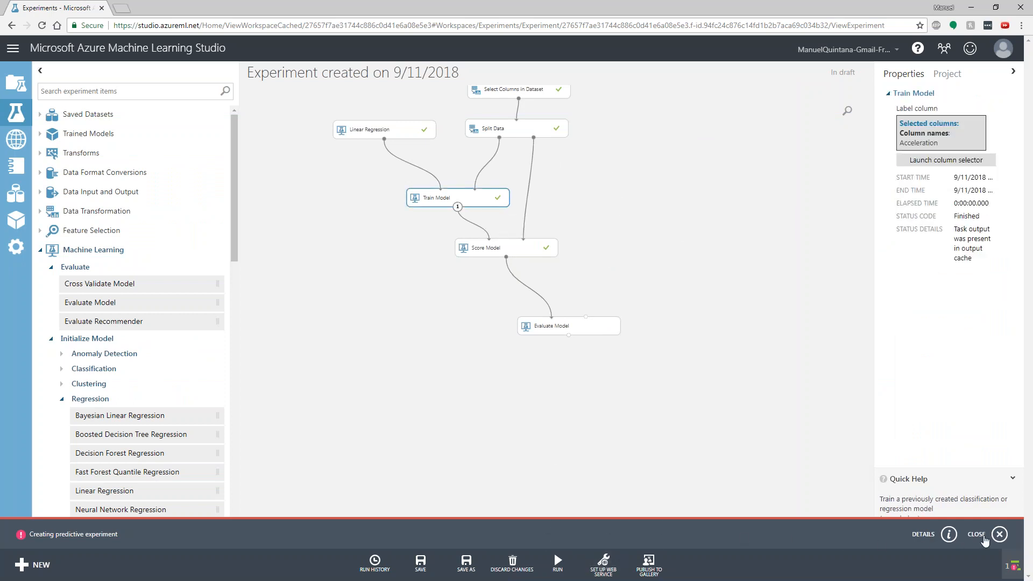
{"action": "left_click", "coordinate": [1000, 535]}
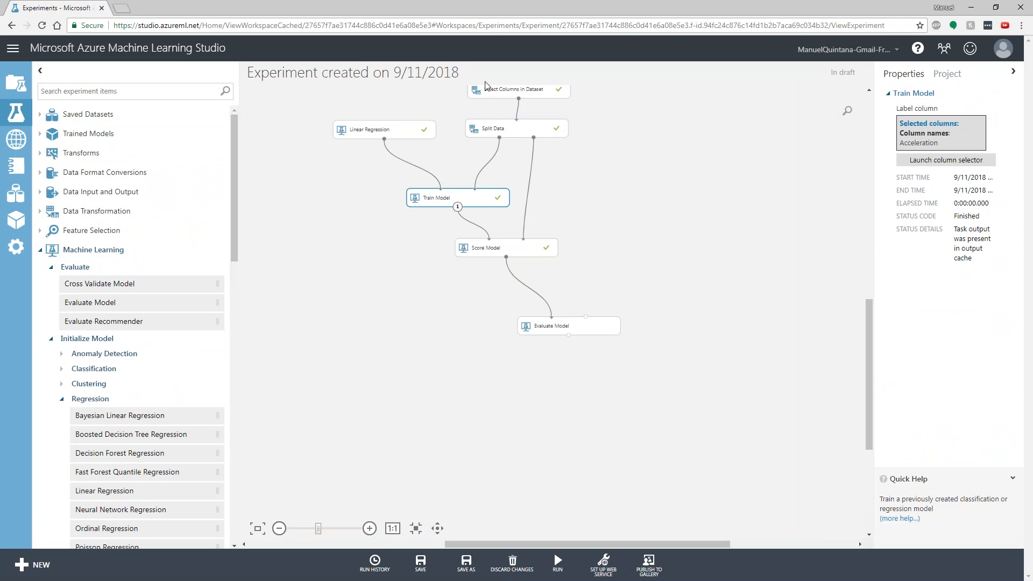
Step: Rename the experiment to Acceleration and save it
{"action": "left_click_drag", "start_coordinate": [460, 72], "coordinate": [243, 70]}
{"action": "type", "text": "Acceleration"}
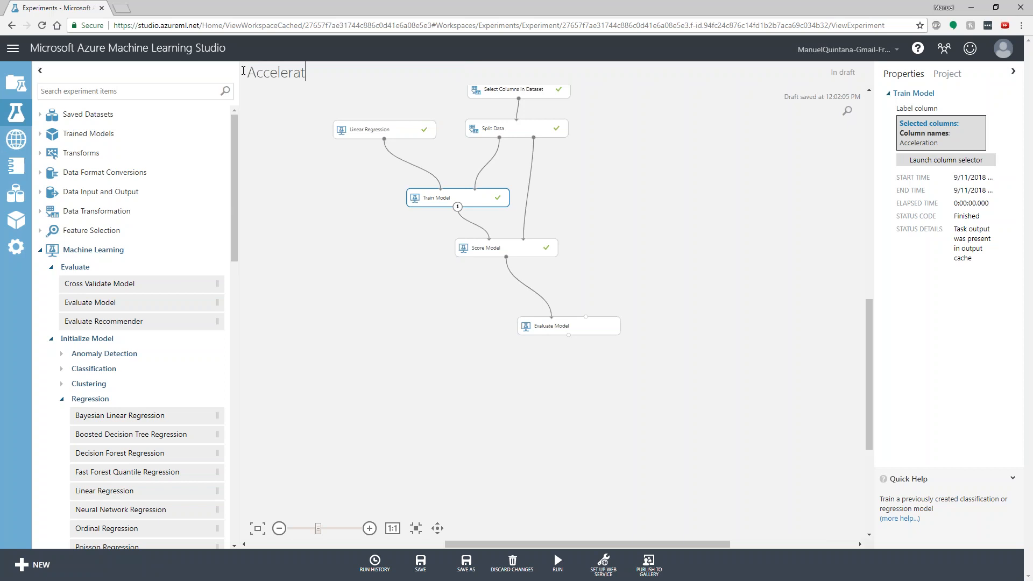
{"action": "left_click", "coordinate": [268, 106]}
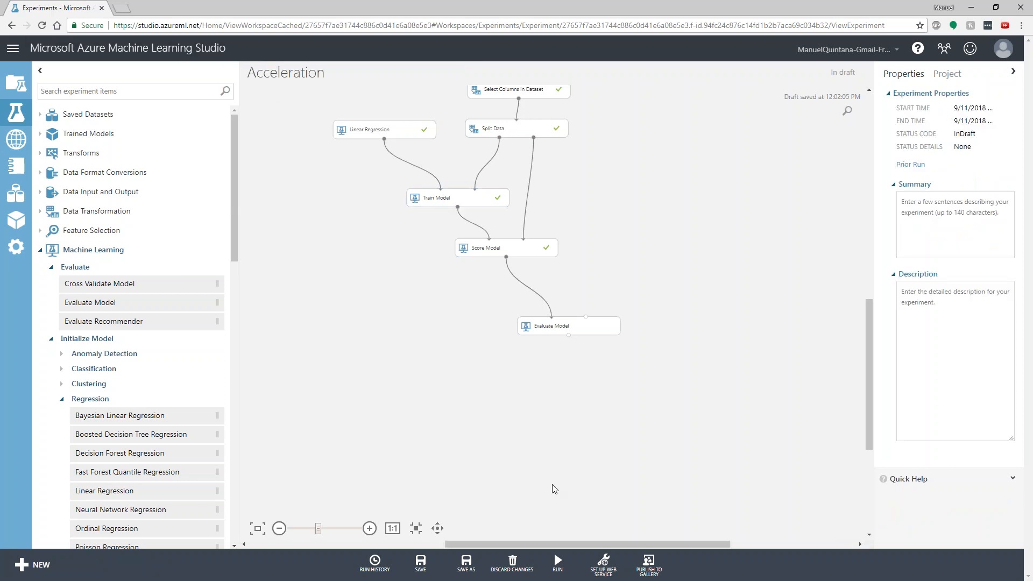
{"action": "left_click", "coordinate": [432, 564]}
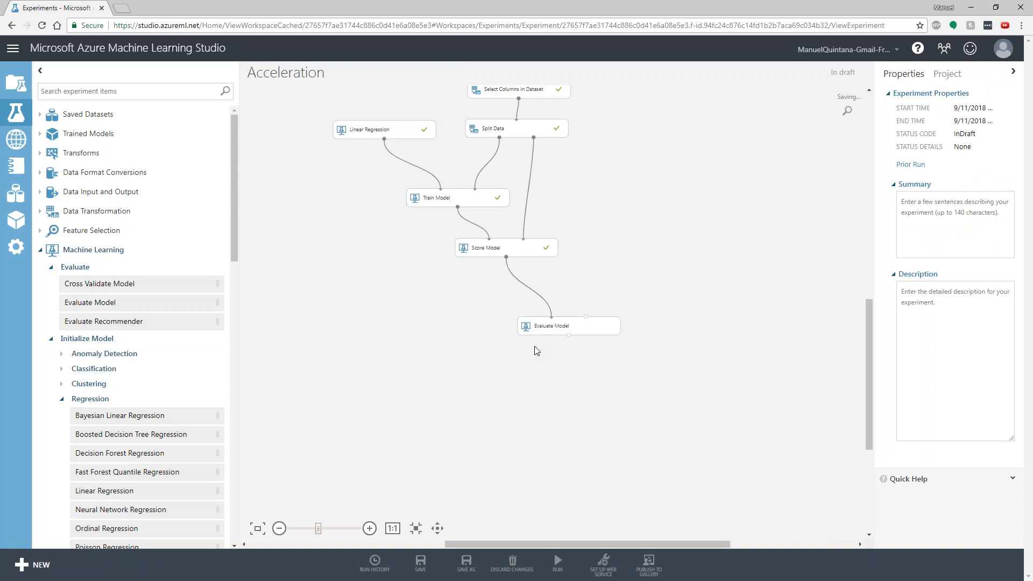
Step: Run only the Evaluate Model module of the Acceleration experiment
{"action": "left_click", "coordinate": [602, 565]}
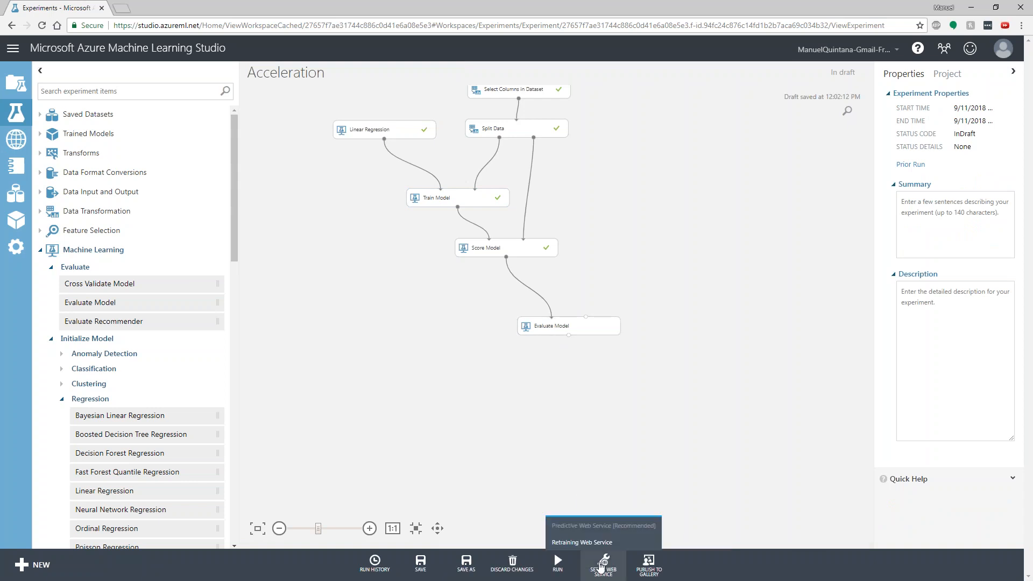
{"action": "left_click", "coordinate": [570, 334]}
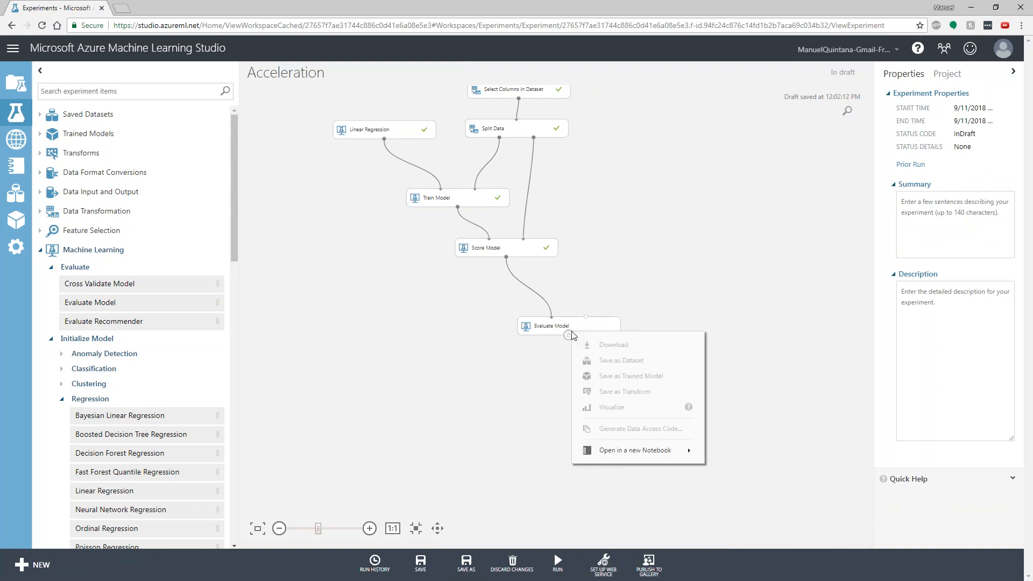
{"action": "left_click", "coordinate": [575, 328]}
{"action": "right_click", "coordinate": [578, 326]}
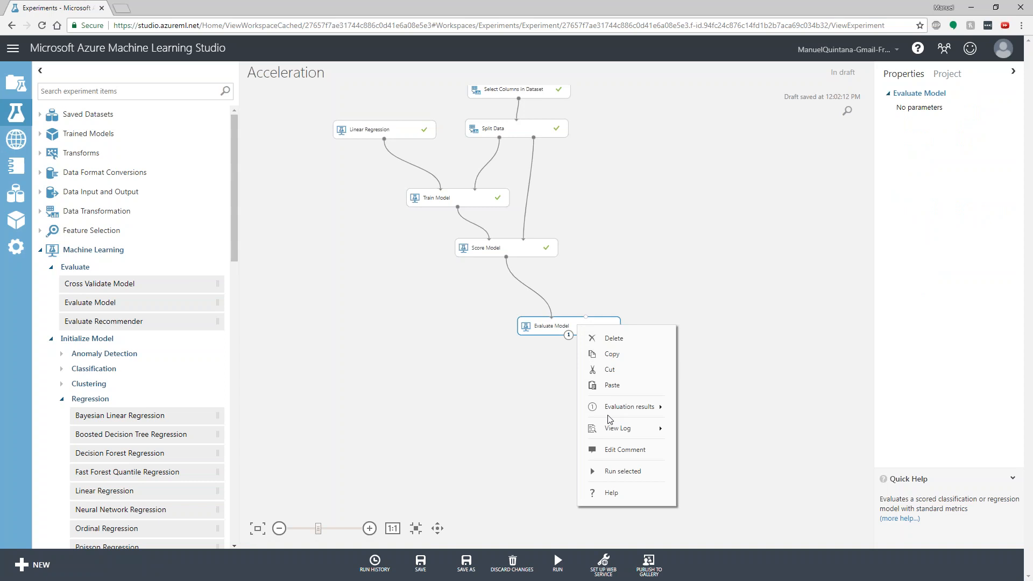
{"action": "left_click", "coordinate": [620, 471]}
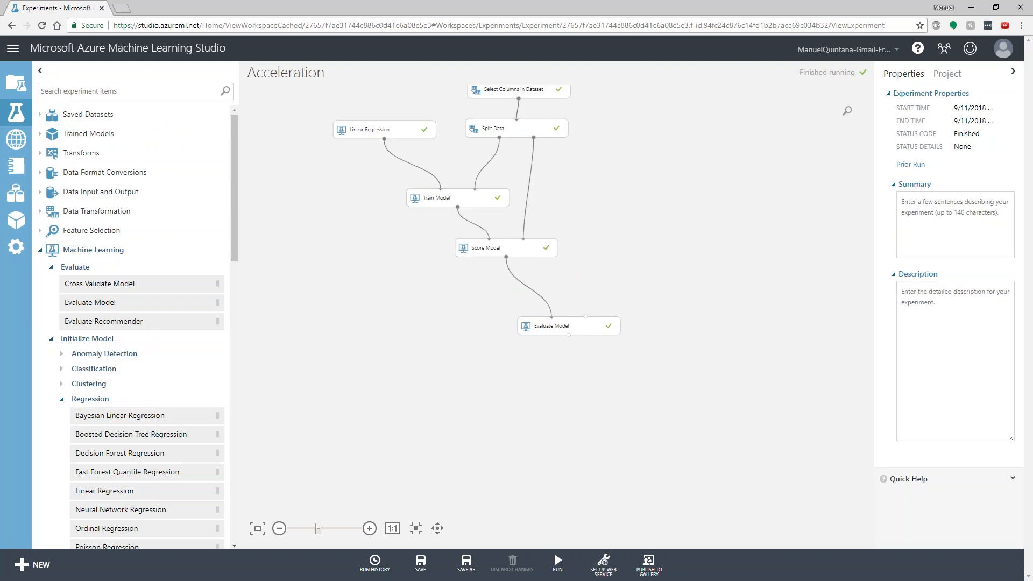
Step: Set up the Acceleration experiment as a predictive web service and try to deploy it
{"action": "left_click", "coordinate": [603, 562]}
{"action": "left_click", "coordinate": [603, 526]}
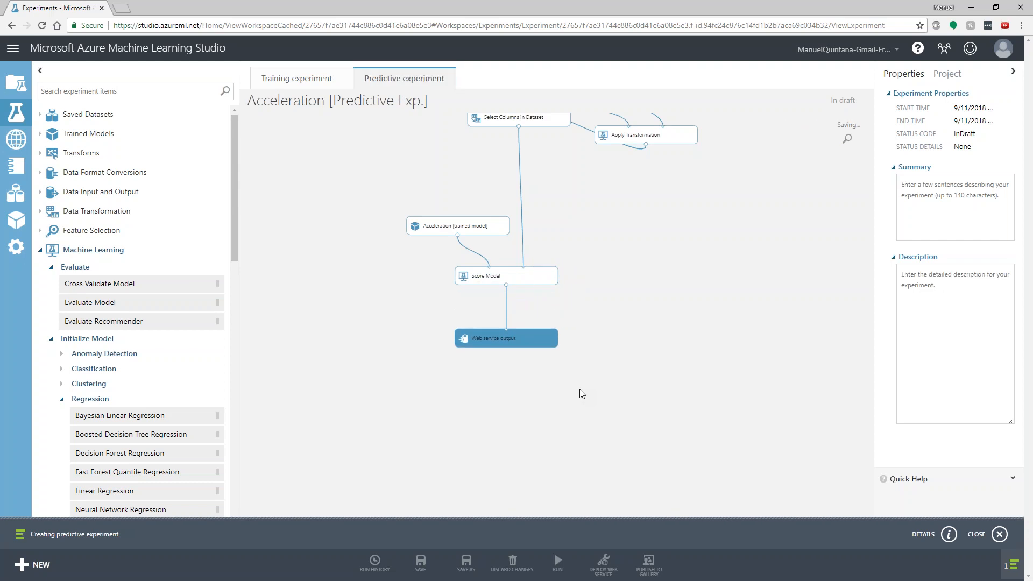
{"action": "left_click", "coordinate": [592, 564]}
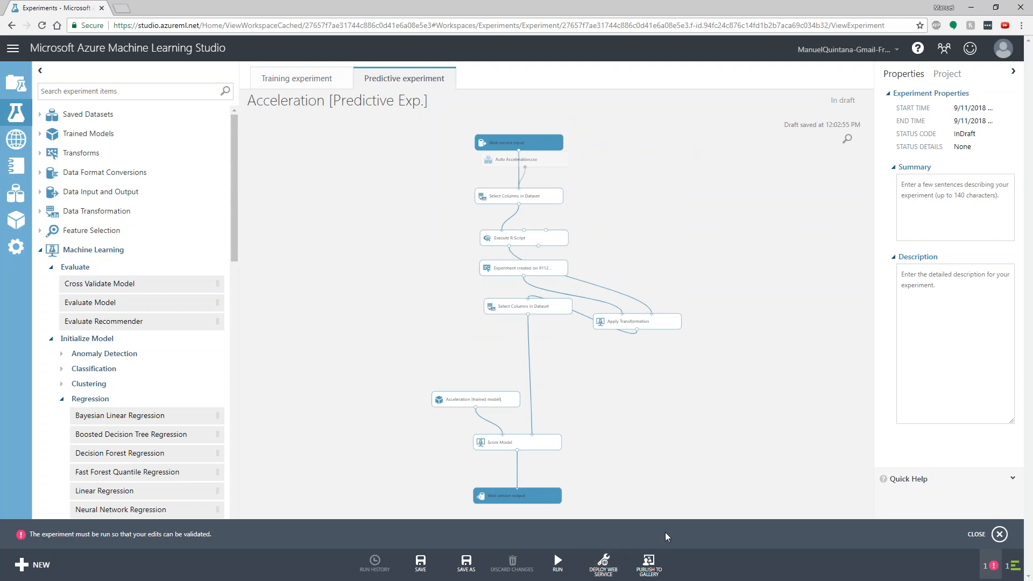
{"action": "left_click", "coordinate": [1000, 534]}
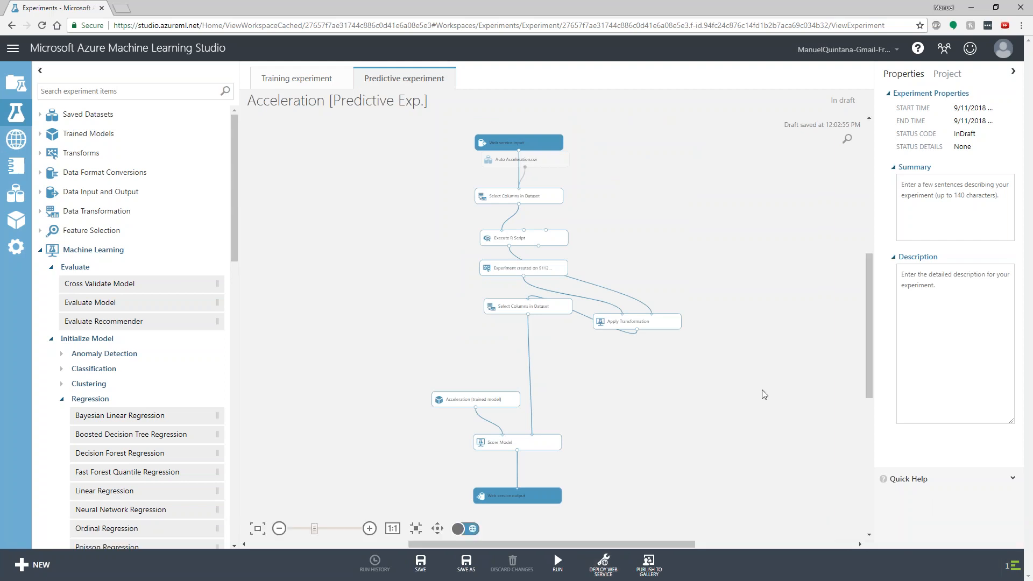
Step: Run the entire Acceleration predictive experiment and deploy it as a web service
{"action": "mouse_move", "coordinate": [558, 562]}
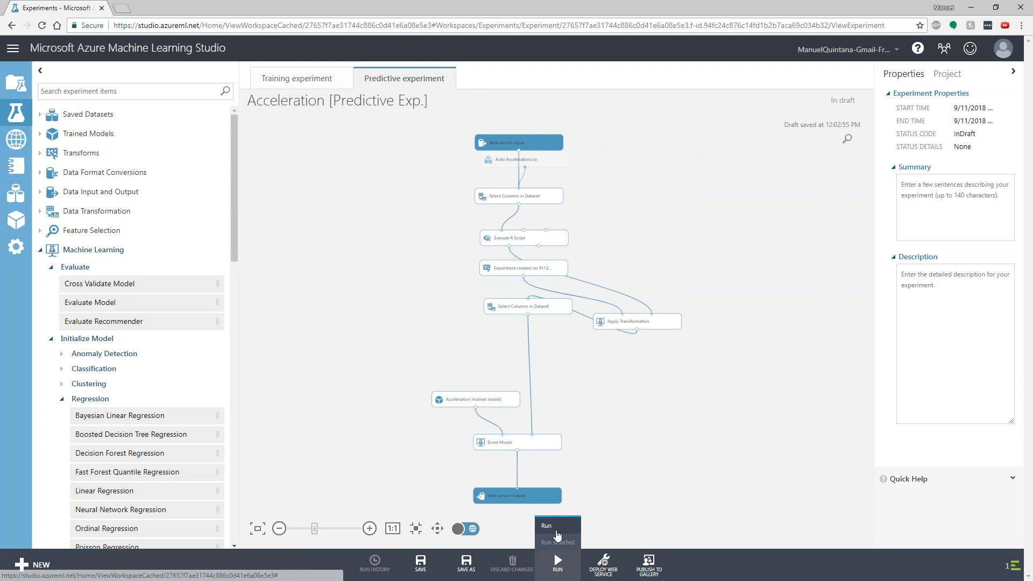
{"action": "left_click", "coordinate": [547, 528]}
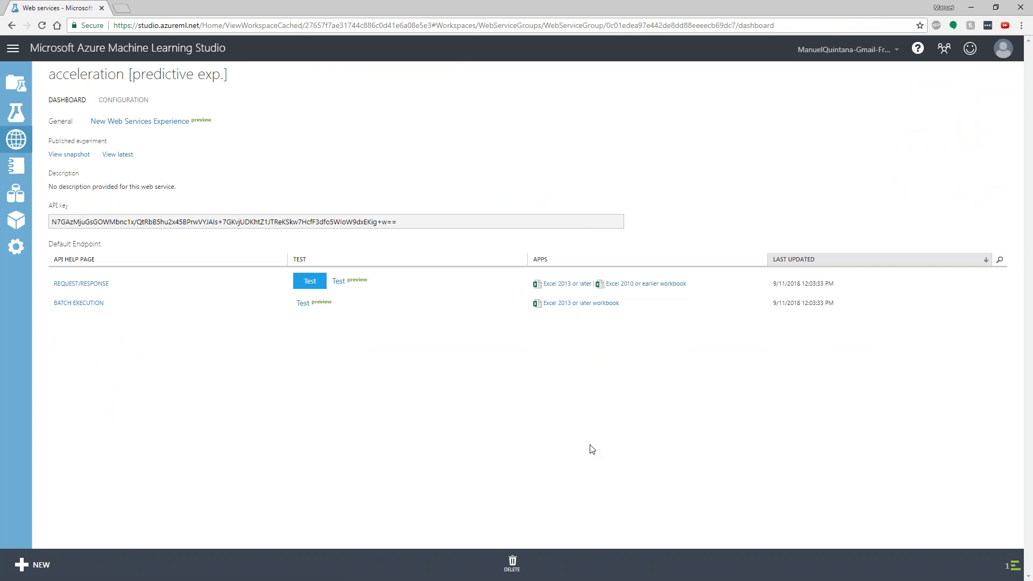
Step: Review the web service's request/response API documentation, including the Python and R sample code, and close it
{"action": "left_click", "coordinate": [102, 284]}
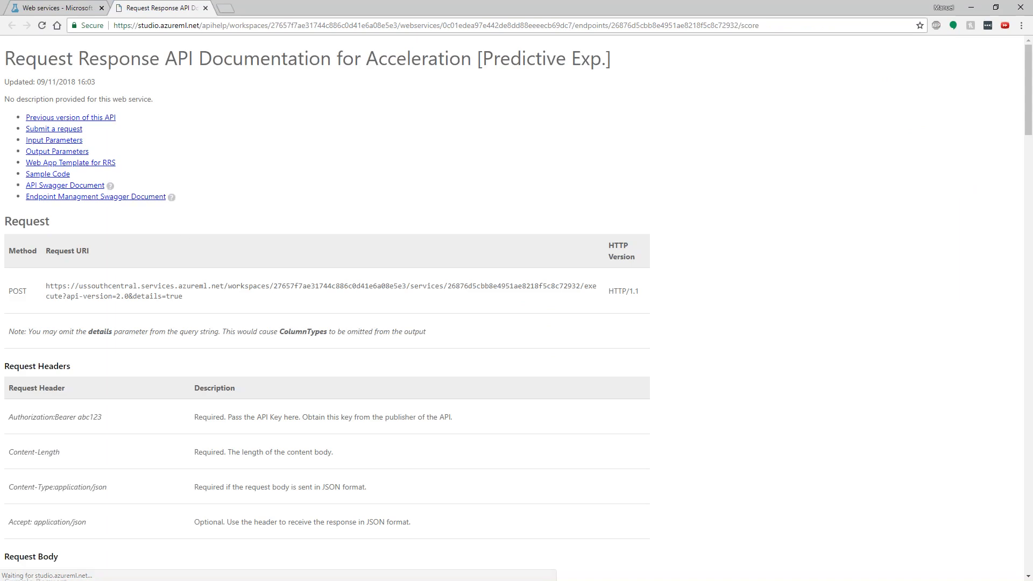
{"action": "left_click_drag", "start_coordinate": [1028, 111], "coordinate": [1026, 422]}
{"action": "scroll", "coordinate": [450, 339], "scroll_direction": "down", "scroll_amount": 8}
{"action": "scroll", "coordinate": [435, 346], "scroll_direction": "down", "scroll_amount": 6}
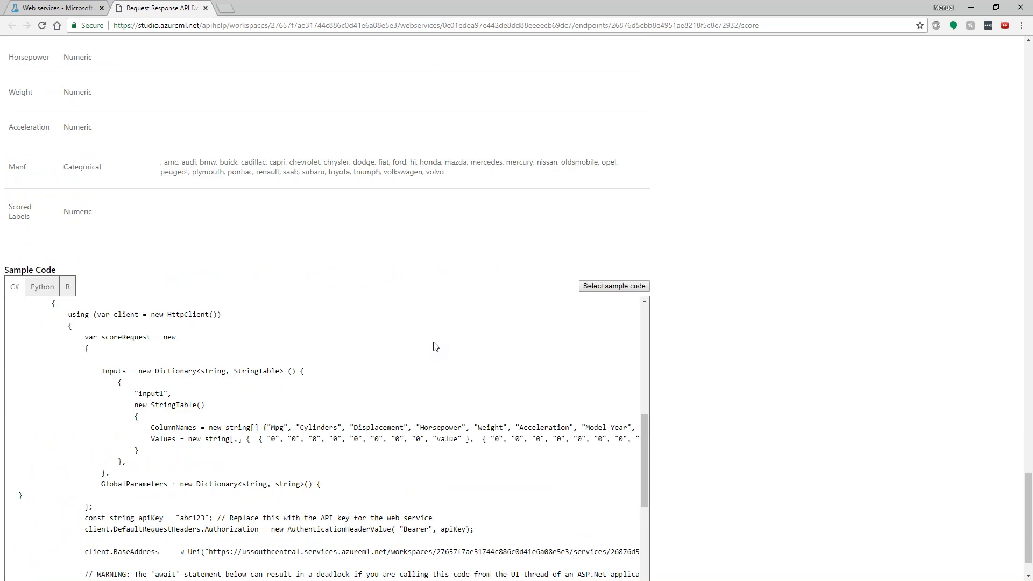
{"action": "left_click", "coordinate": [41, 287]}
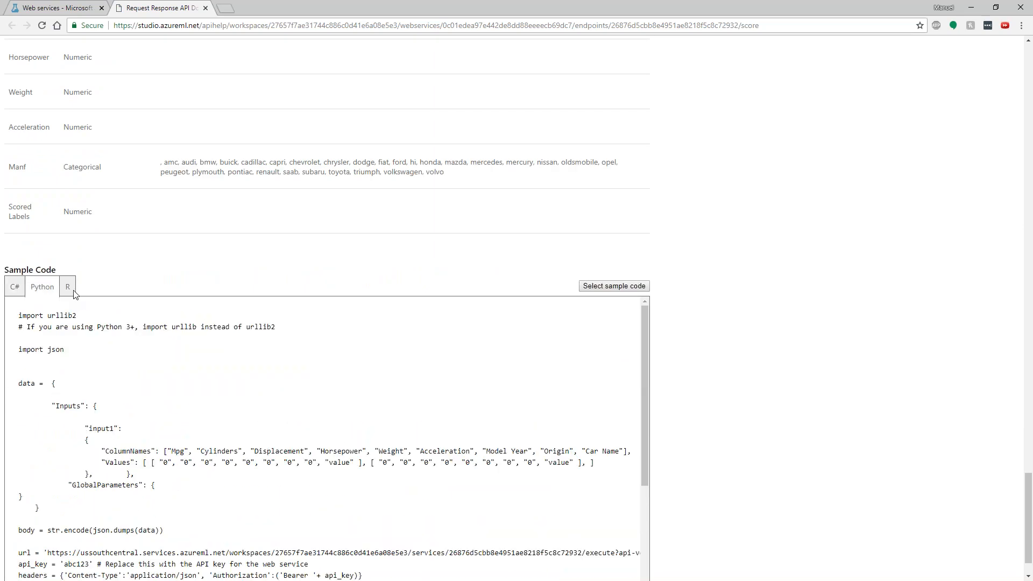
{"action": "left_click", "coordinate": [71, 293]}
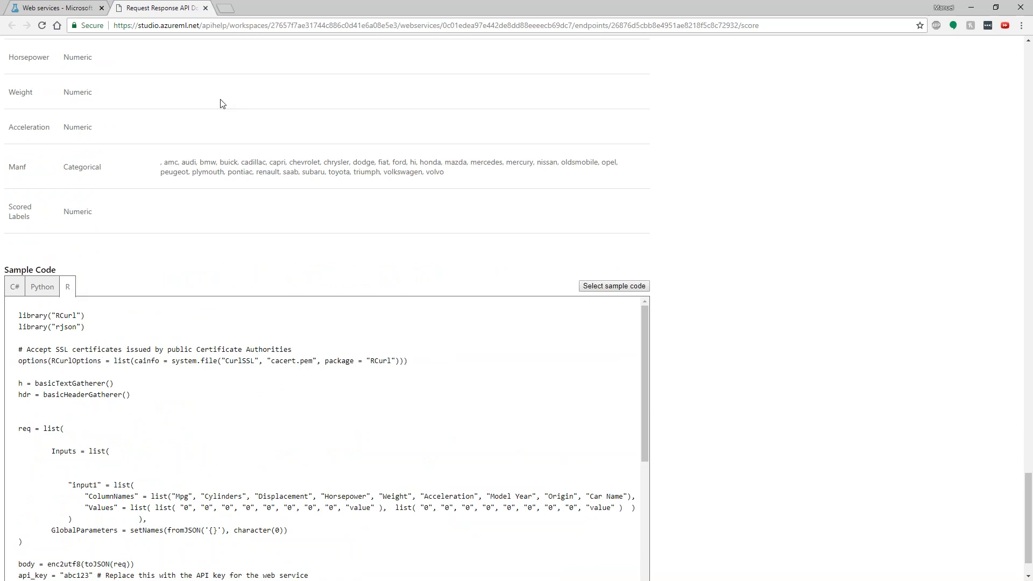
{"action": "left_click", "coordinate": [205, 8]}
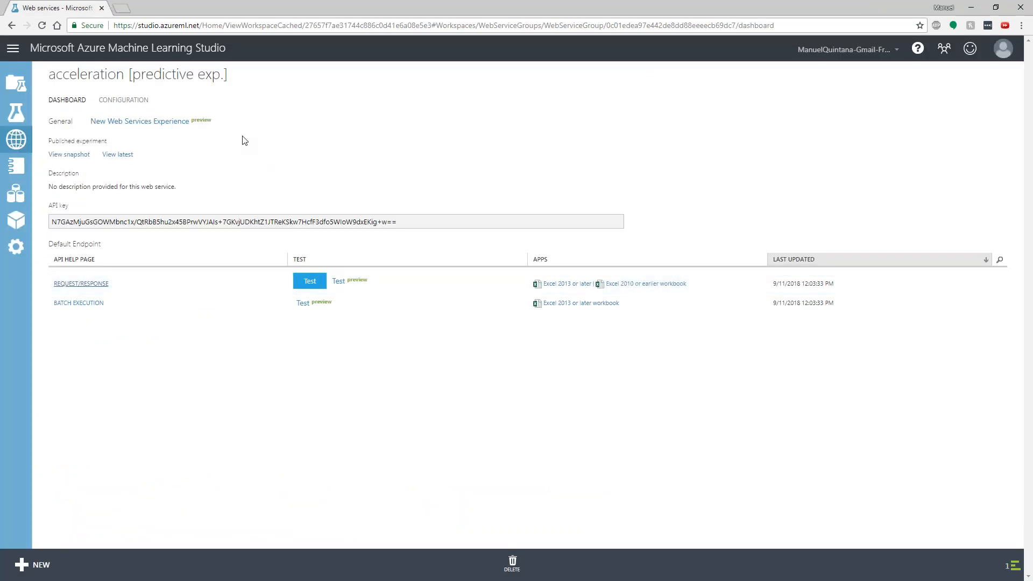
Step: Check the workspace's list of web services and its list of experiments
{"action": "left_click", "coordinate": [22, 141]}
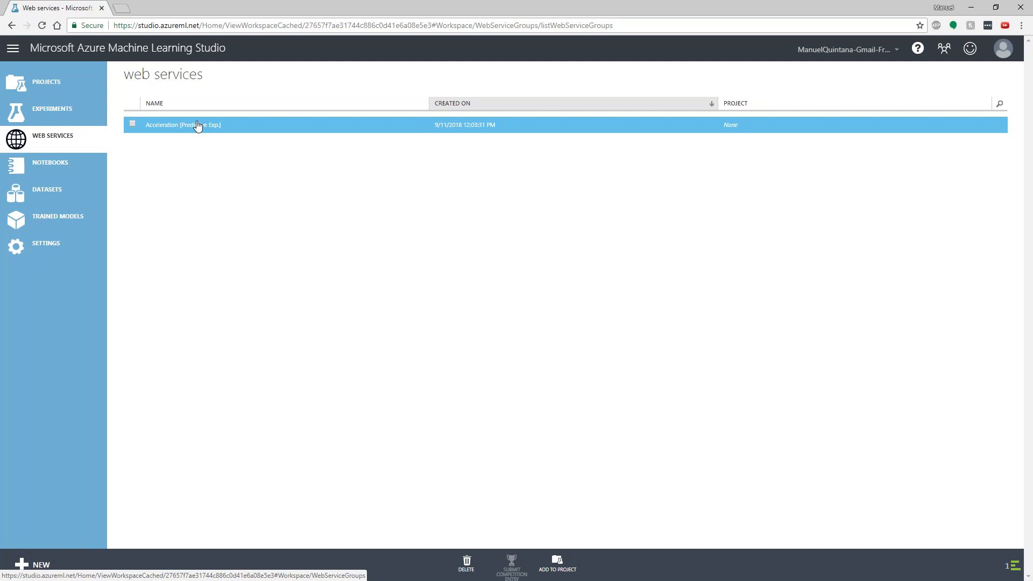
{"action": "left_click", "coordinate": [98, 121]}
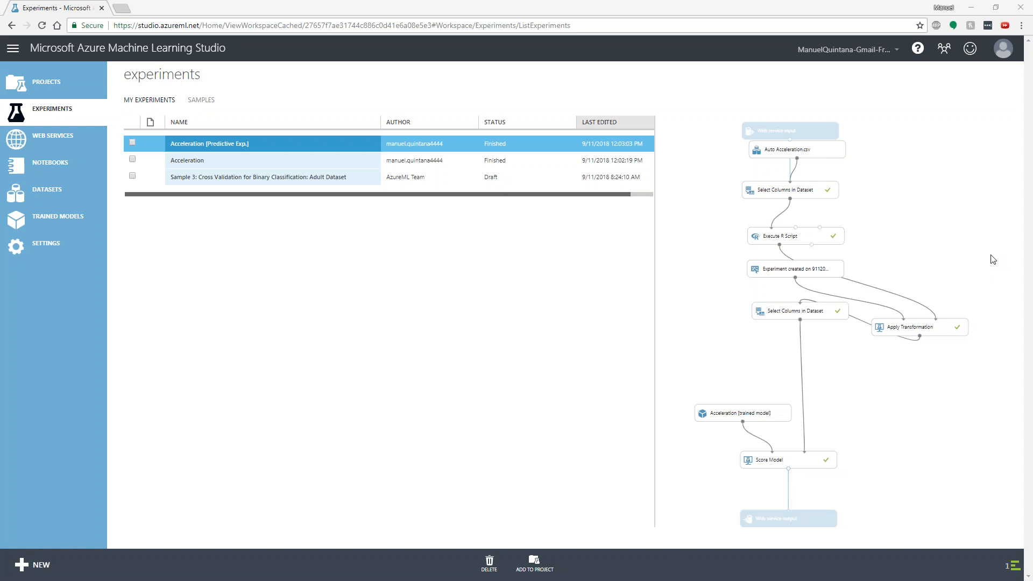
{"action": "left_click_drag", "start_coordinate": [823, 3], "coordinate": [604, 1]}
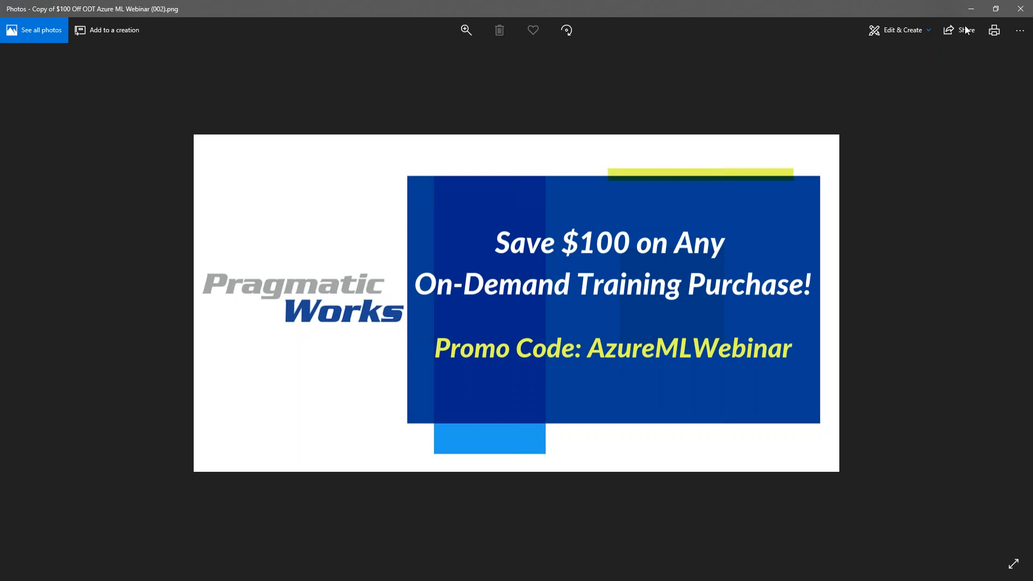
{"action": "left_click", "coordinate": [1019, 8]}
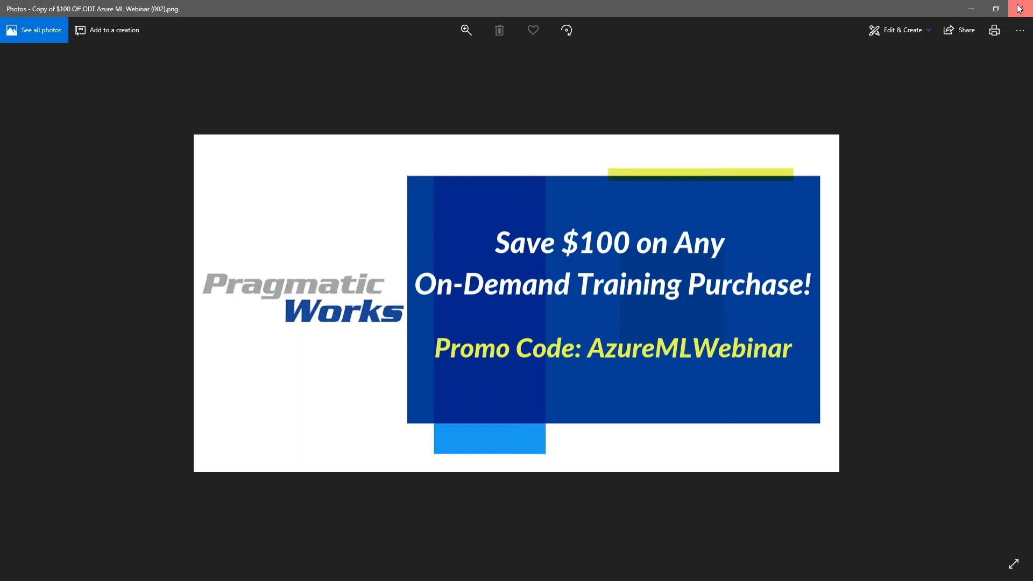